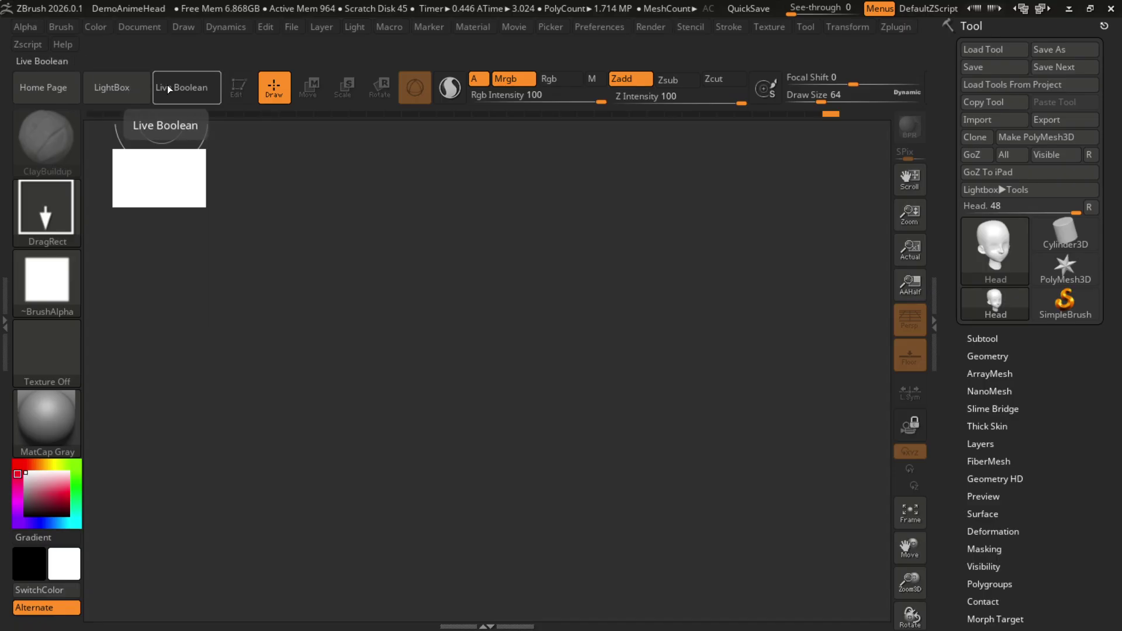
Load the DemoAnimeHead sample project
click(129, 90)
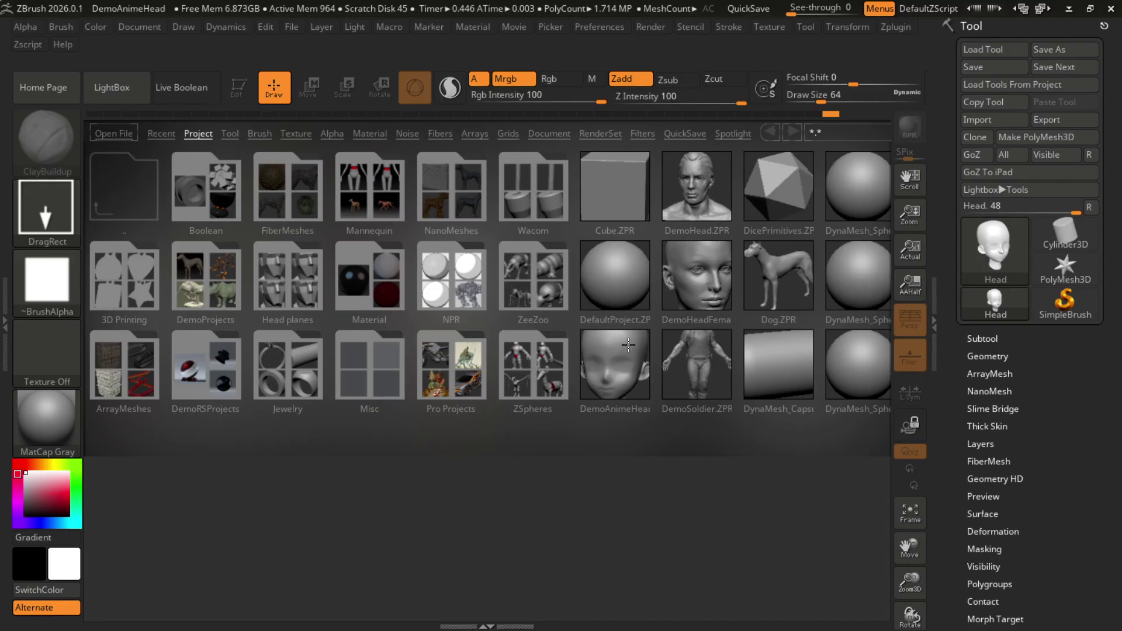
click(588, 364)
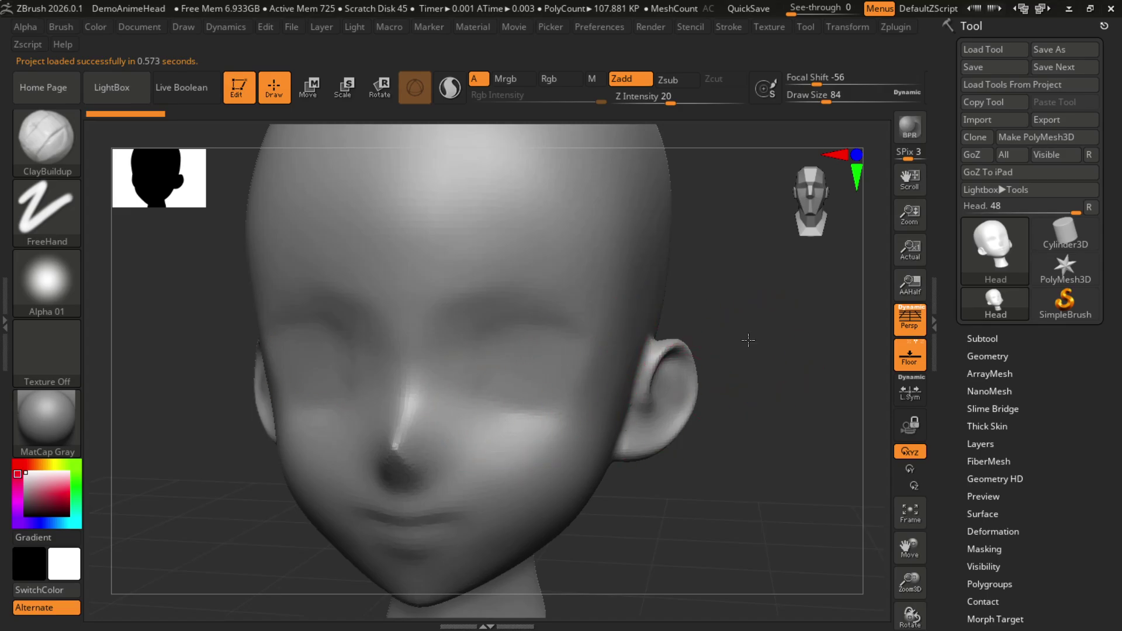
mouse_move(748, 340)
mouse_down()
mouse_move(779, 321)
mouse_move(806, 332)
mouse_move(719, 336)
mouse_move(741, 335)
mouse_up()
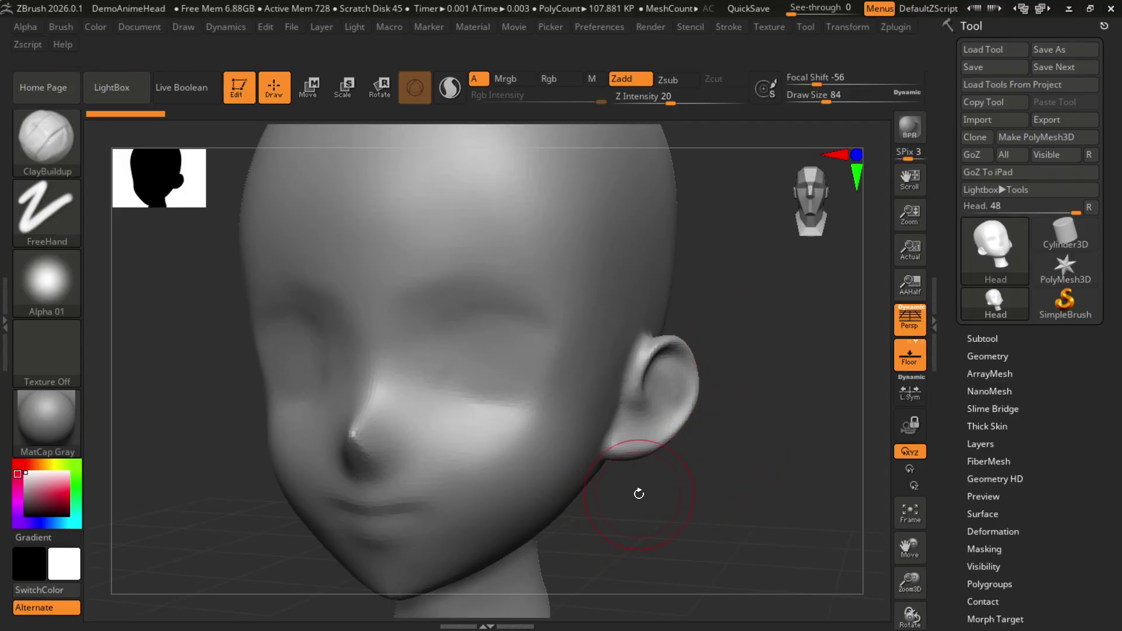
Choose the Flatten brush and flatten the protruding tip of the nose
key(b)
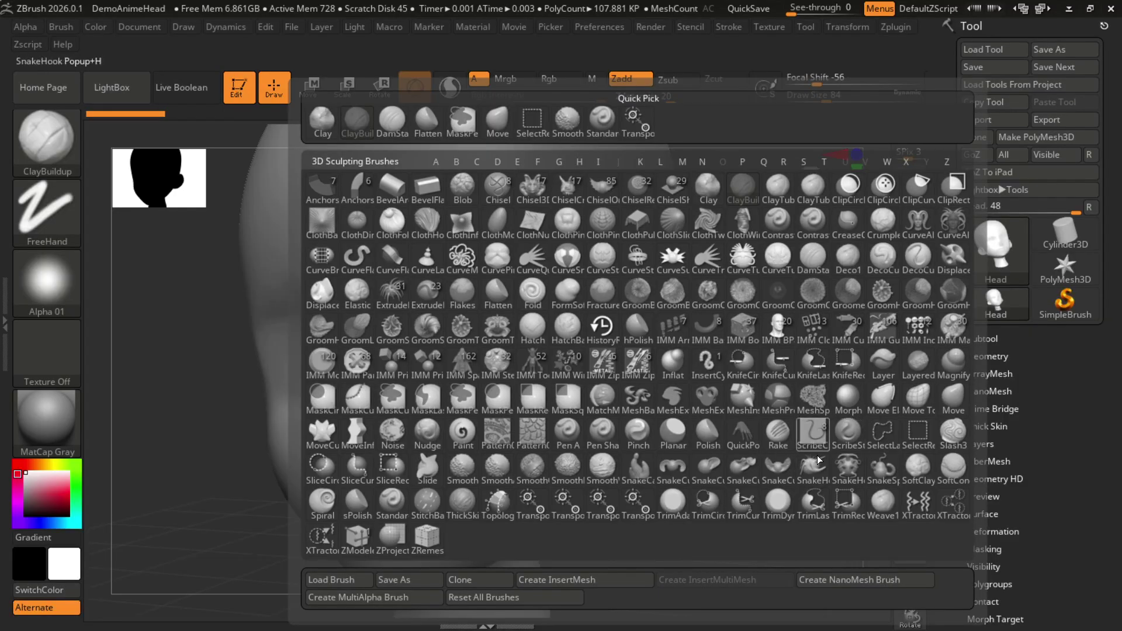
key(f)
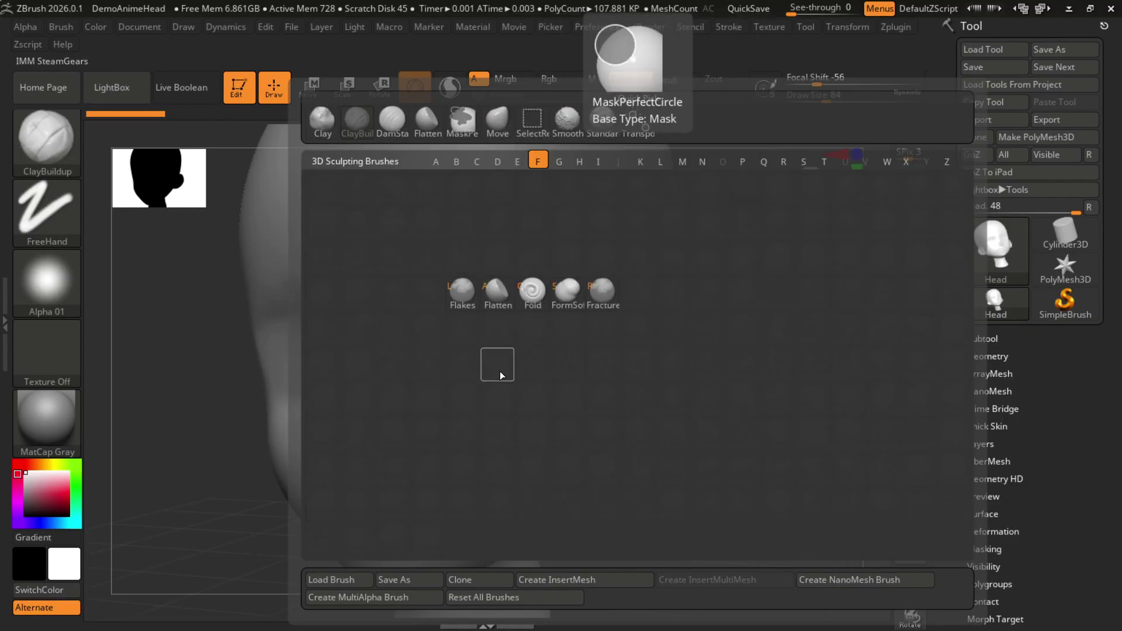
click(498, 291)
mouse_move(746, 450)
mouse_down()
mouse_move(760, 432)
mouse_move(752, 489)
mouse_move(724, 476)
mouse_up()
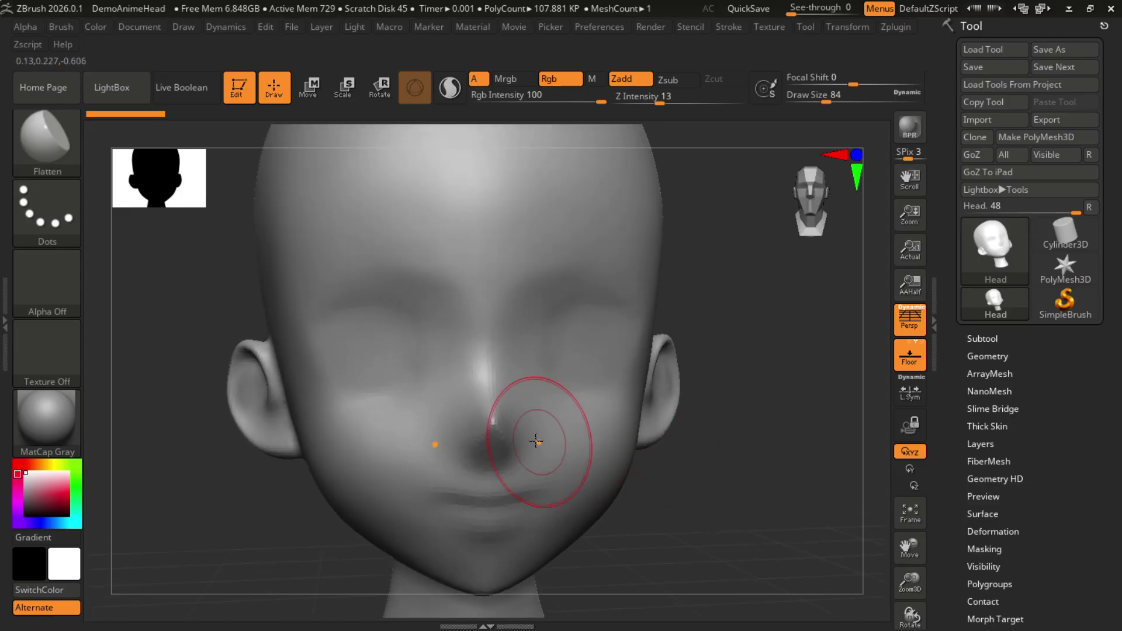
drag(489, 414, 490, 441)
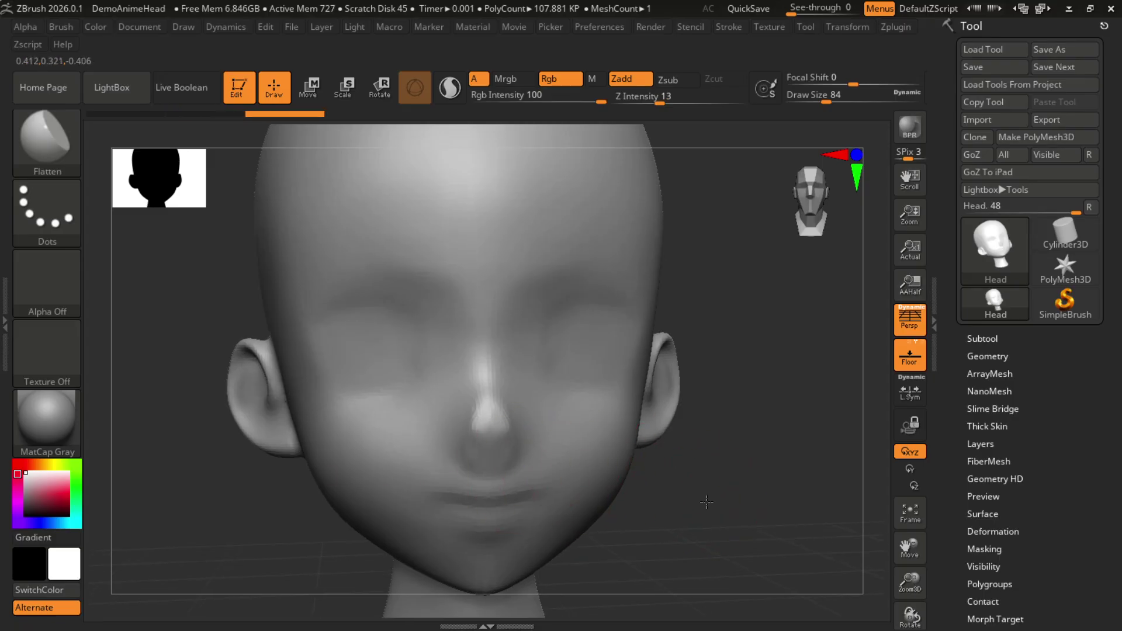
drag(709, 501, 704, 491)
Flatten the remaining nose bump and the area between the nose and mouth from several angles
mouse_move(474, 435)
mouse_down()
mouse_move(470, 462)
mouse_move(478, 430)
mouse_up()
drag(719, 498, 656, 494)
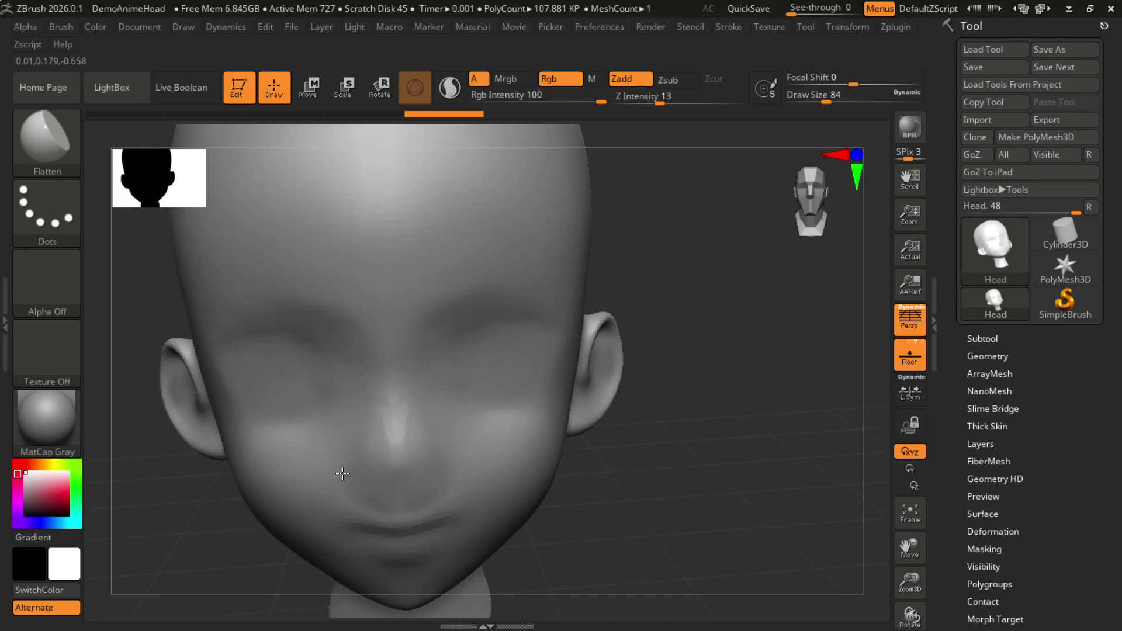
drag(380, 487, 381, 489)
mouse_move(709, 493)
mouse_down()
mouse_move(735, 471)
mouse_move(481, 449)
mouse_move(497, 471)
mouse_up()
drag(727, 450, 649, 514)
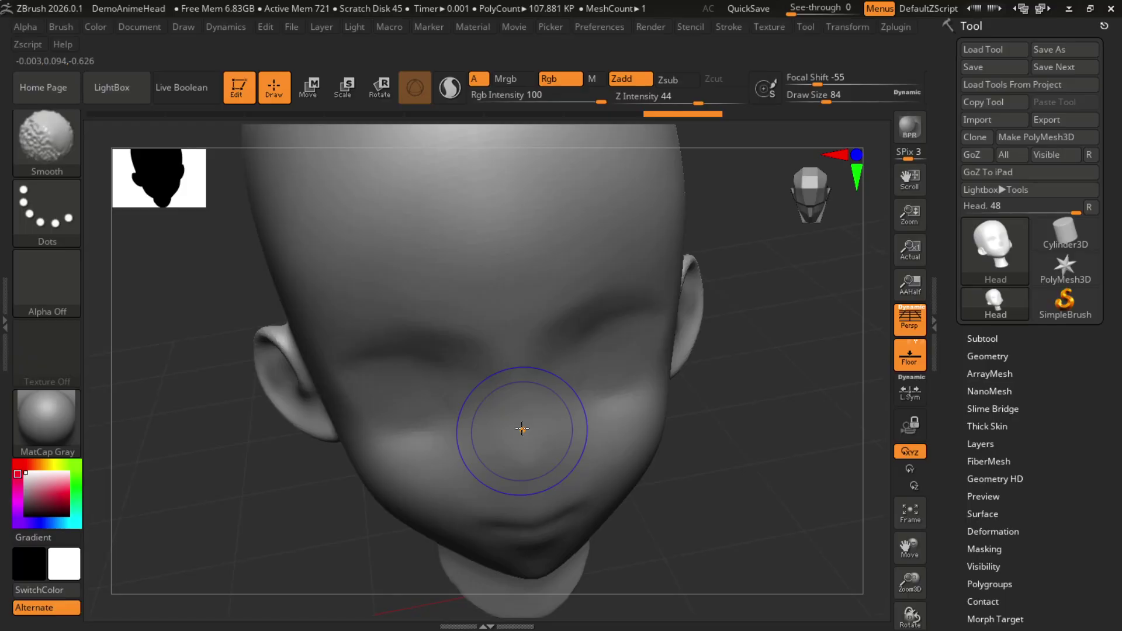
Smooth the flattened nose area so it blends into the cheeks
shift+drag(520, 430, 507, 438)
mouse_move(710, 478)
mouse_down()
mouse_move(786, 425)
mouse_move(777, 405)
mouse_move(777, 426)
mouse_up()
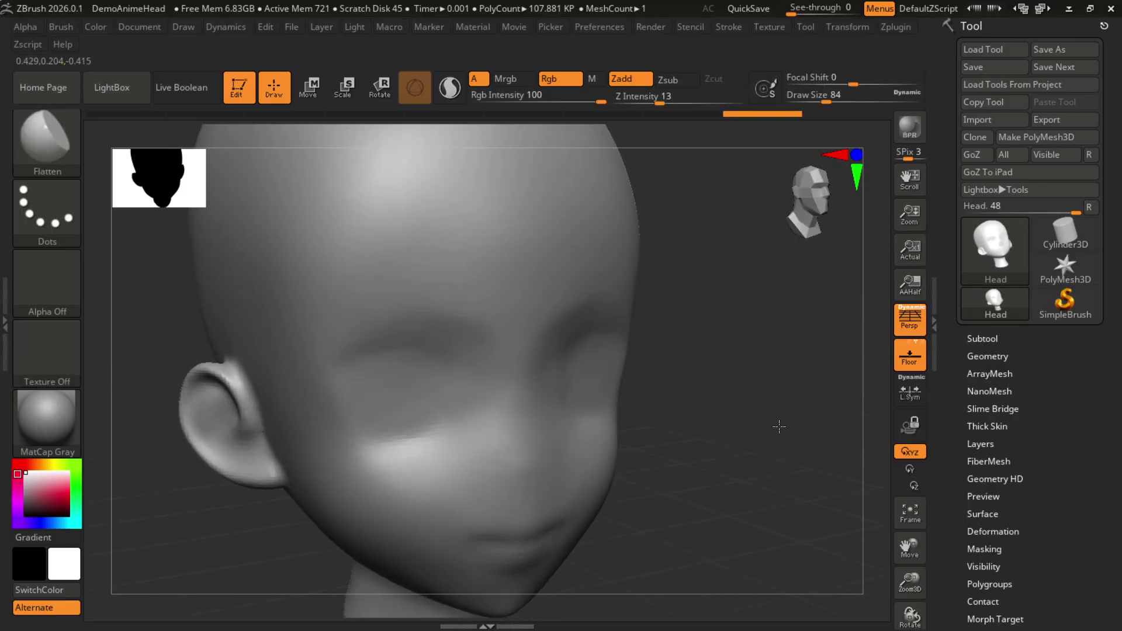
drag(713, 468, 695, 423)
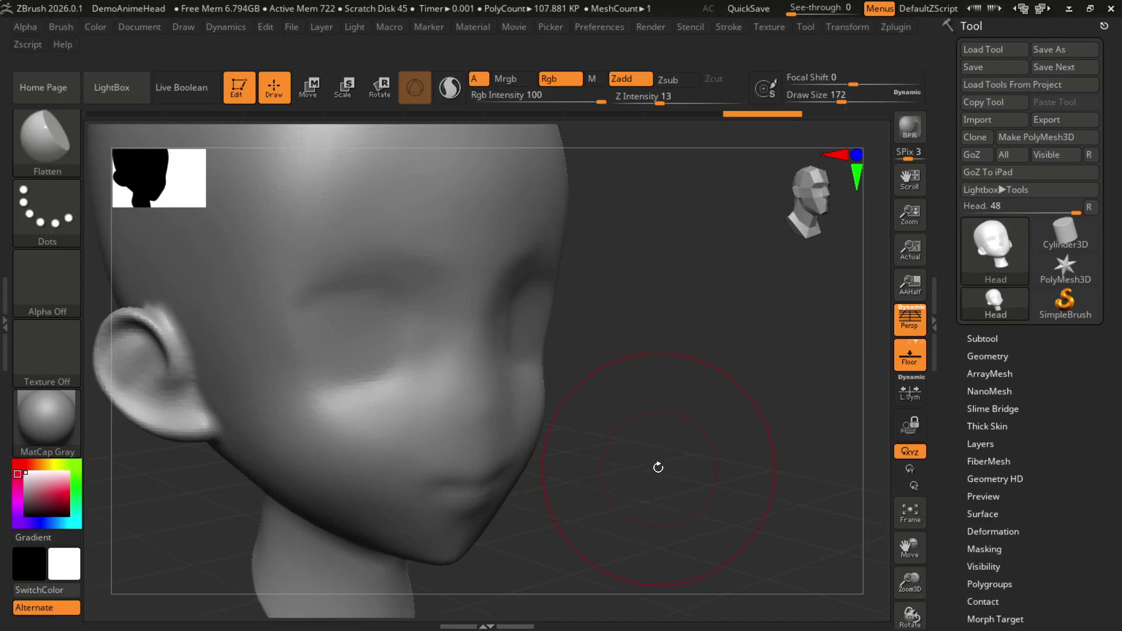
drag(658, 468, 585, 480)
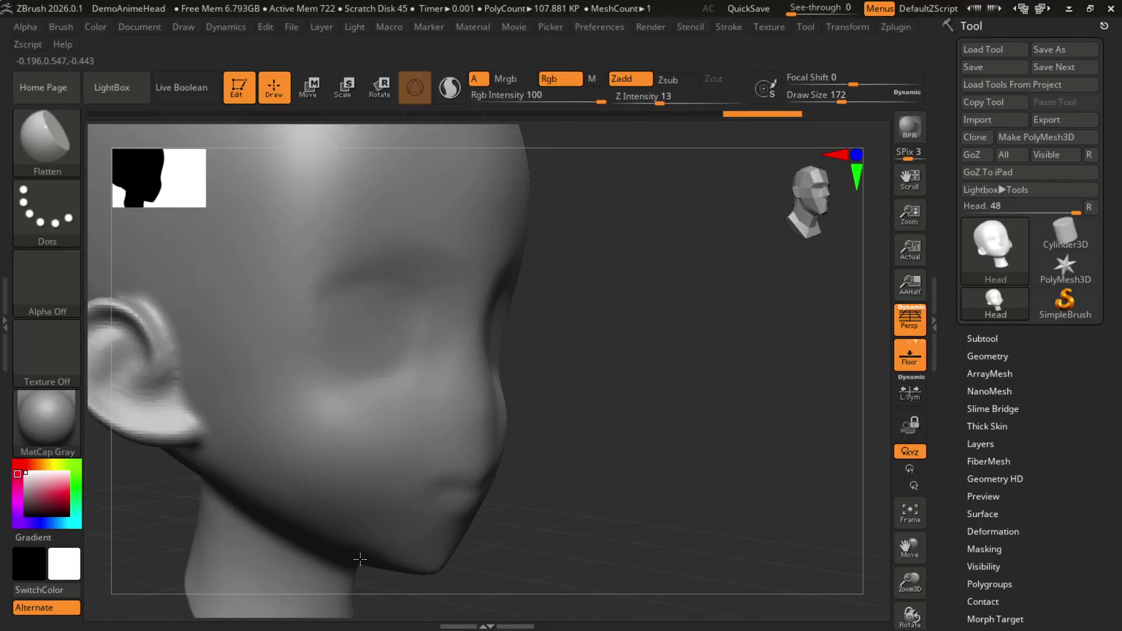
drag(360, 559, 407, 532)
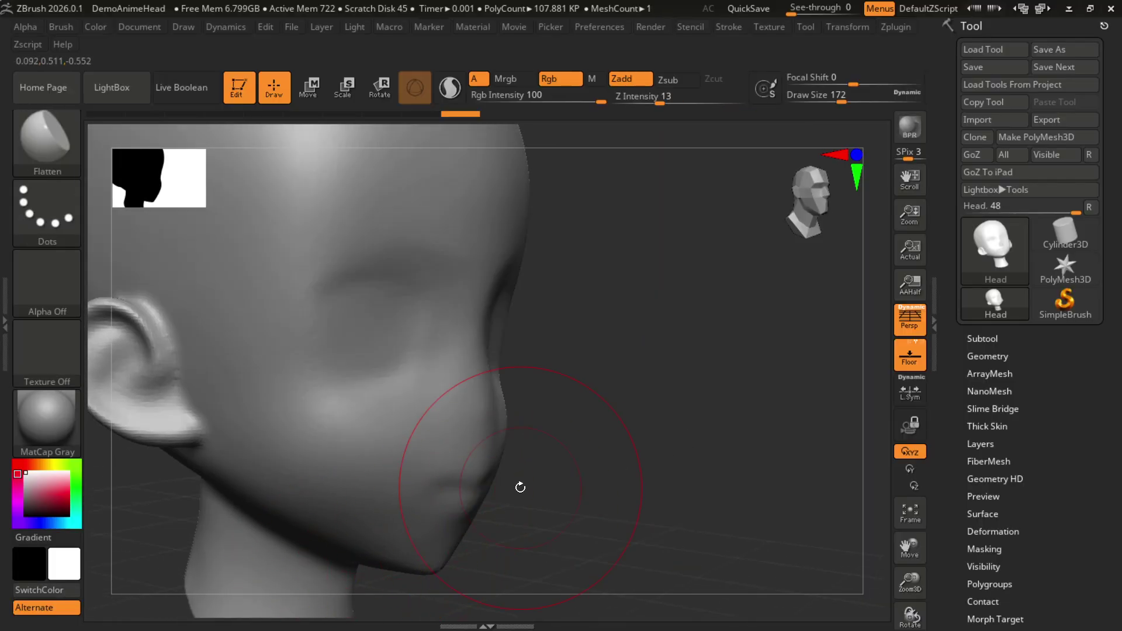
key(ctrl+z)
Switch to the Move brush and reshape the underside of the jaw and chin at draw size 172
key(b)
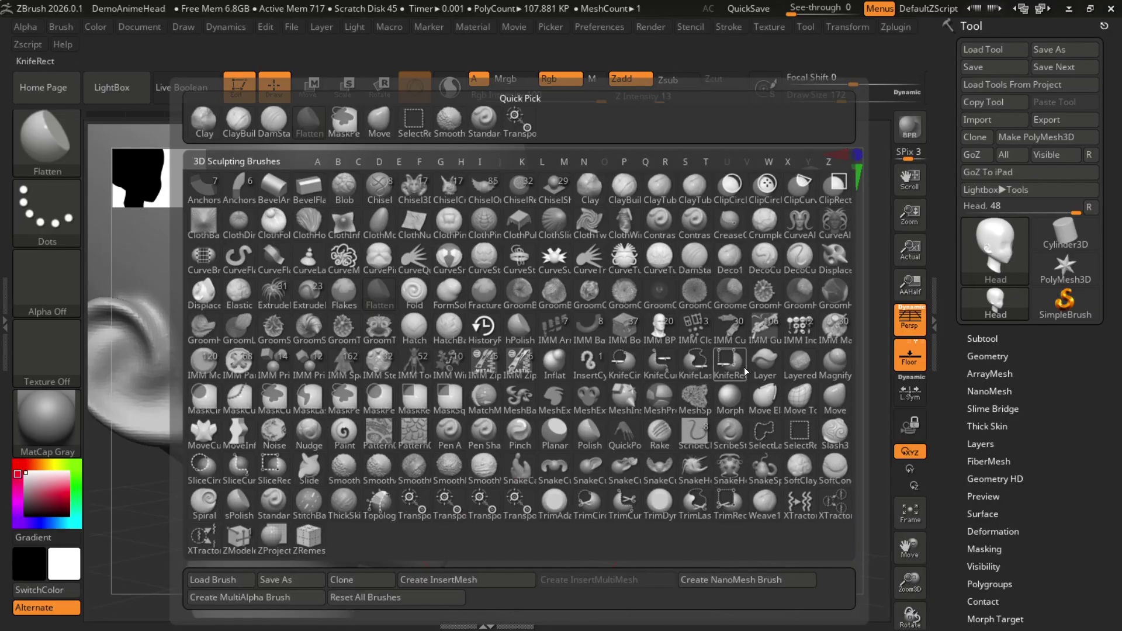
click(838, 396)
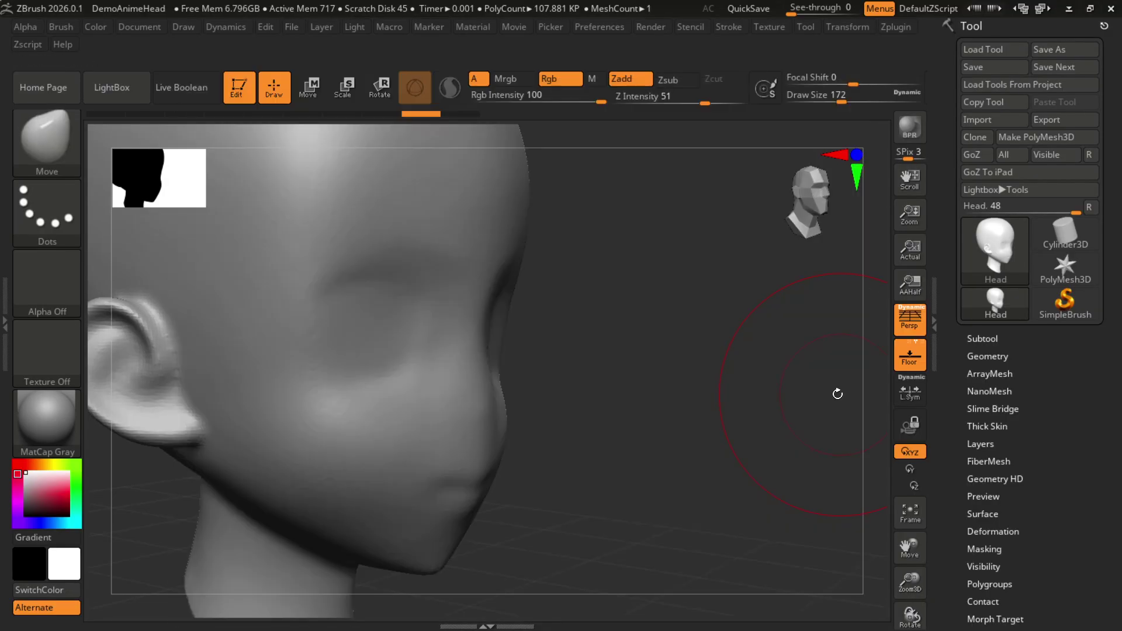
drag(642, 462, 684, 383)
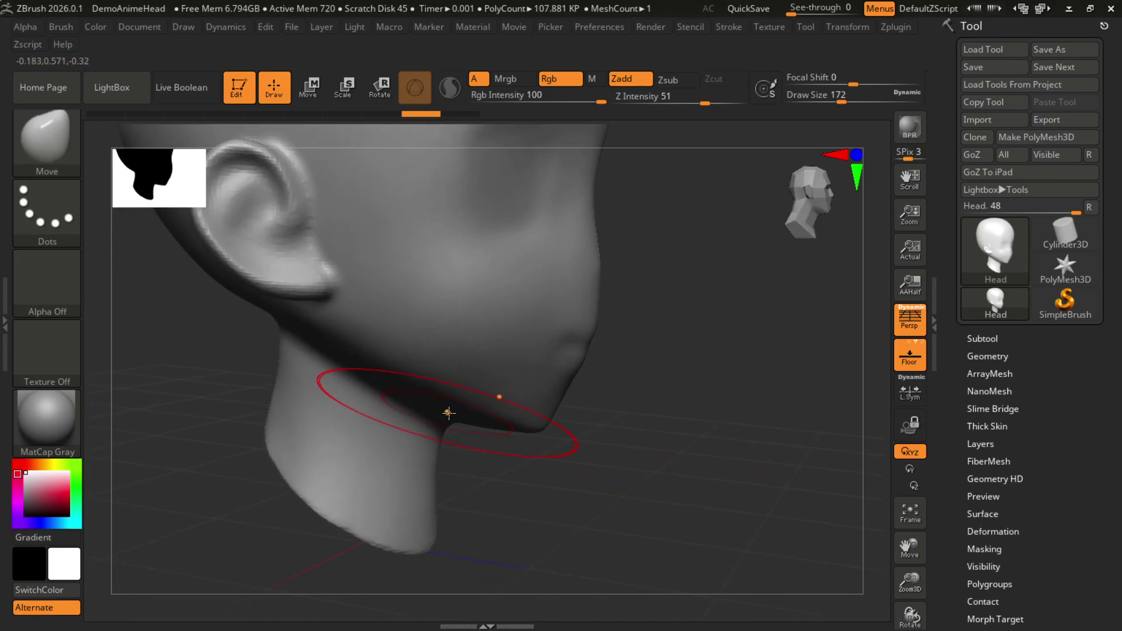
drag(515, 427, 545, 431)
mouse_move(594, 317)
mouse_down()
mouse_move(608, 323)
mouse_move(639, 406)
mouse_up()
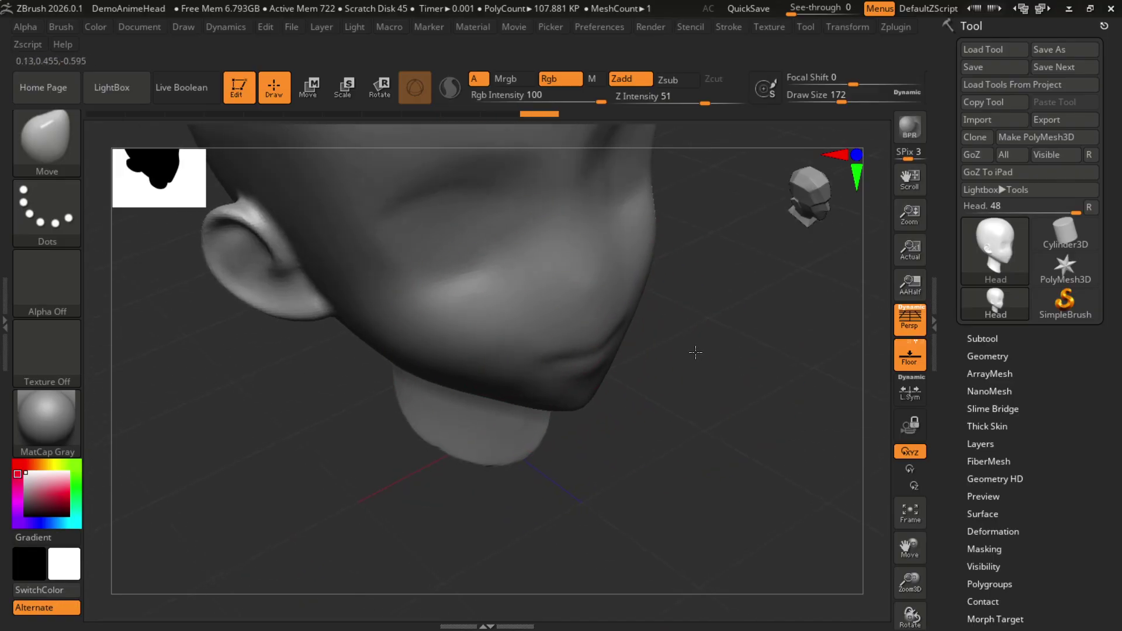
mouse_move(691, 348)
mouse_down()
mouse_move(575, 317)
mouse_move(585, 334)
mouse_move(631, 317)
mouse_up()
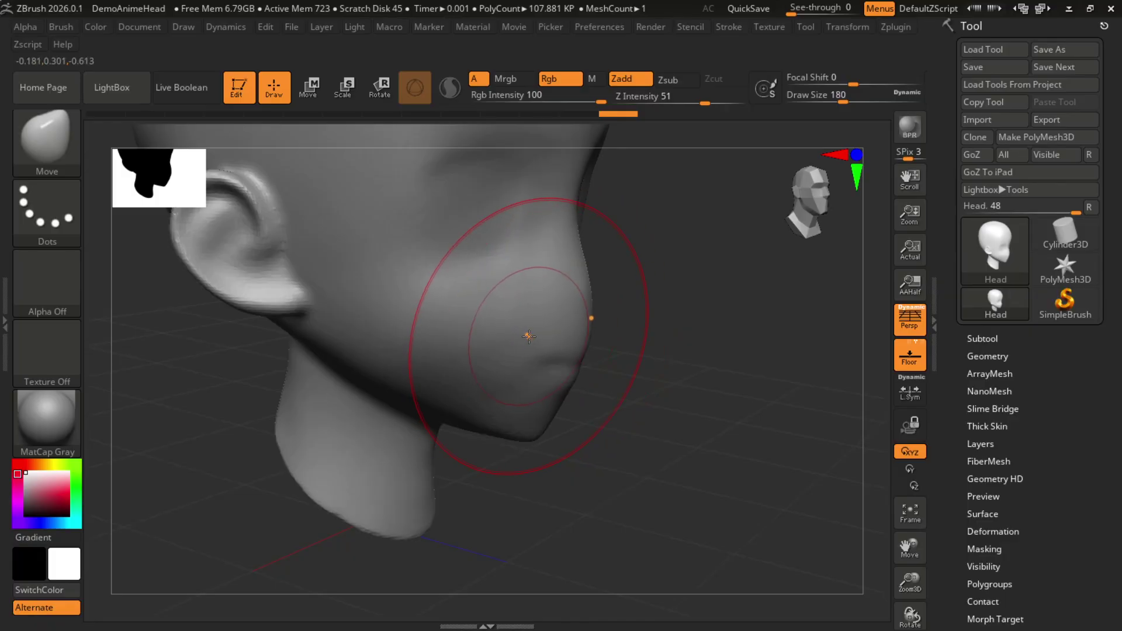
With the Move brush at draw size 180, reshape the side profile of the face around the nose and mouth
drag(680, 336, 693, 322)
drag(579, 290, 581, 281)
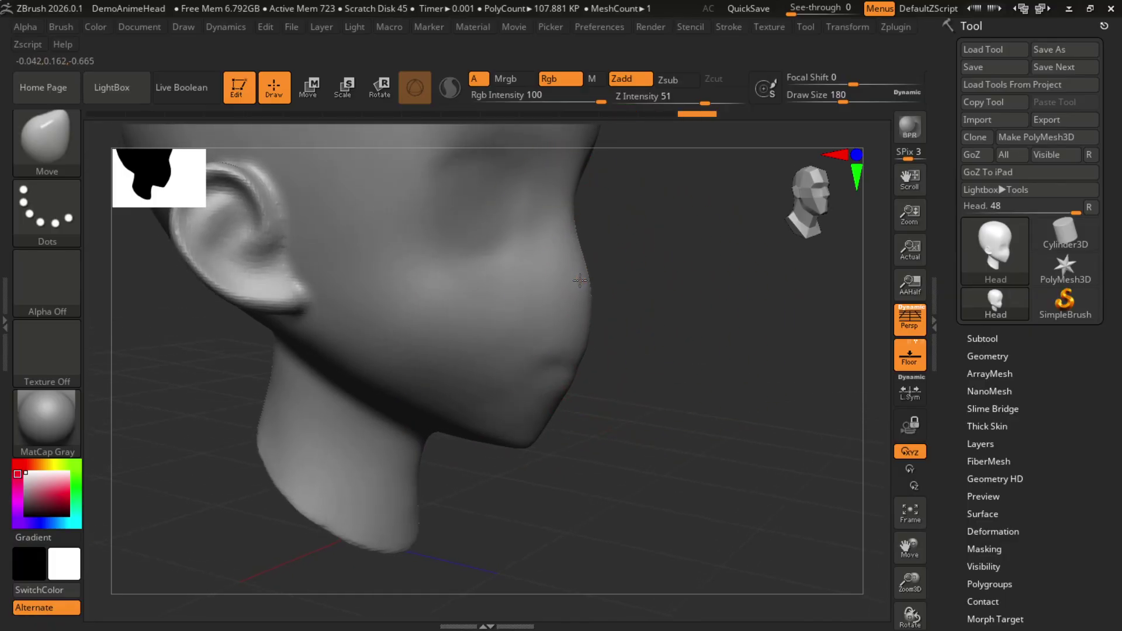
drag(511, 327, 572, 314)
mouse_move(621, 298)
mouse_down()
mouse_move(580, 348)
mouse_move(527, 338)
mouse_up()
mouse_move(634, 357)
mouse_down()
mouse_move(672, 403)
mouse_move(579, 381)
mouse_move(630, 353)
mouse_move(562, 305)
mouse_up()
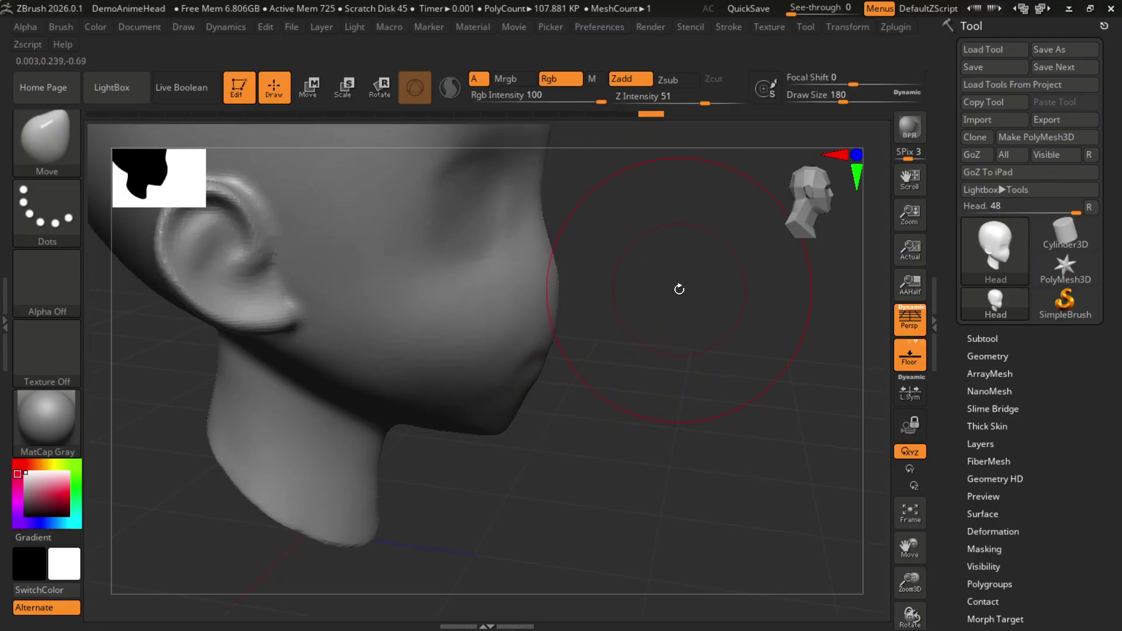
Adjust the forehead and brow profile with the Move brush at draw size 180
drag(676, 269, 591, 290)
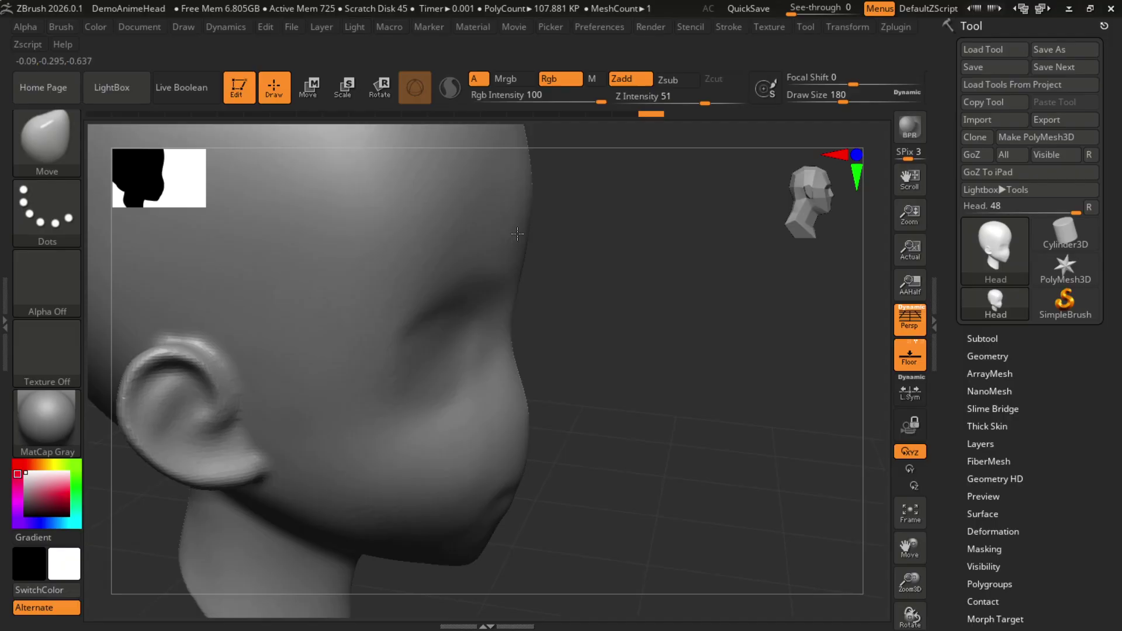
drag(524, 237, 513, 239)
mouse_move(664, 319)
mouse_down()
mouse_move(632, 303)
mouse_move(654, 259)
mouse_move(678, 257)
mouse_up()
drag(481, 257, 446, 260)
drag(606, 351, 563, 395)
drag(736, 233, 736, 243)
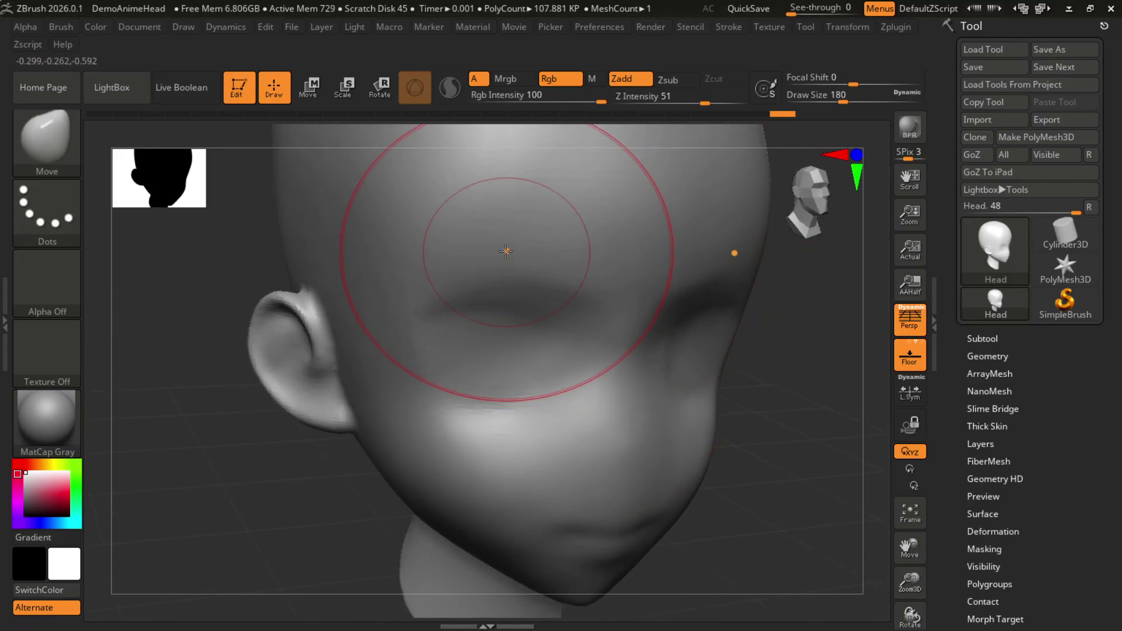
drag(510, 250, 506, 251)
Enlarge the Move brush to draw size 240 and refine the overall proportions of the face and forehead
scroll(709, 371, down, 4)
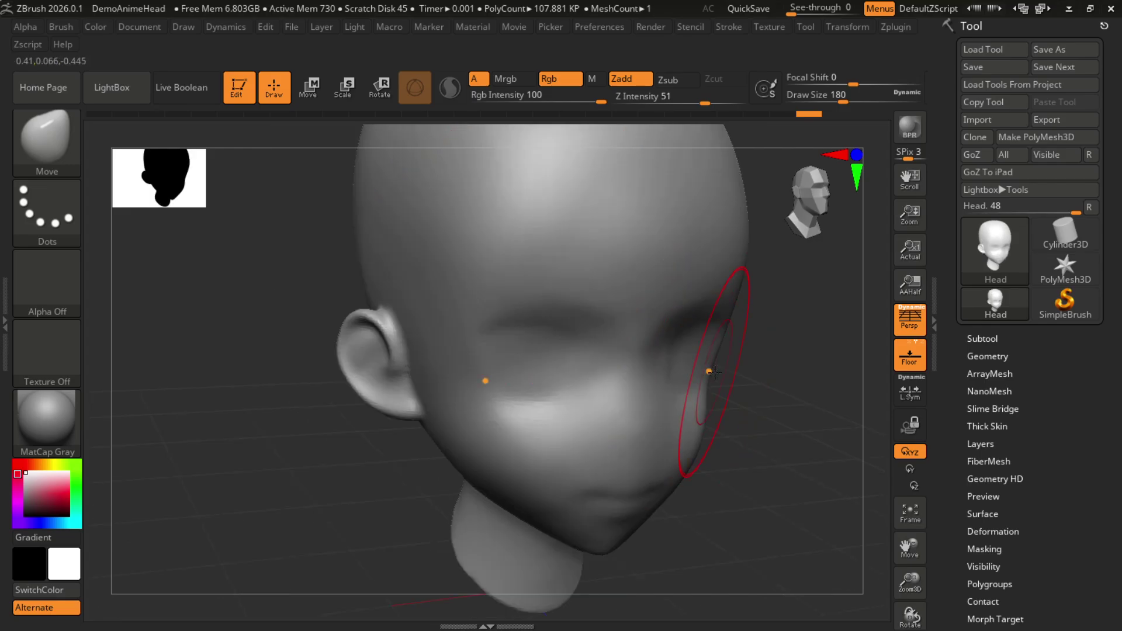
scroll(723, 410, down, 1)
drag(726, 431, 726, 380)
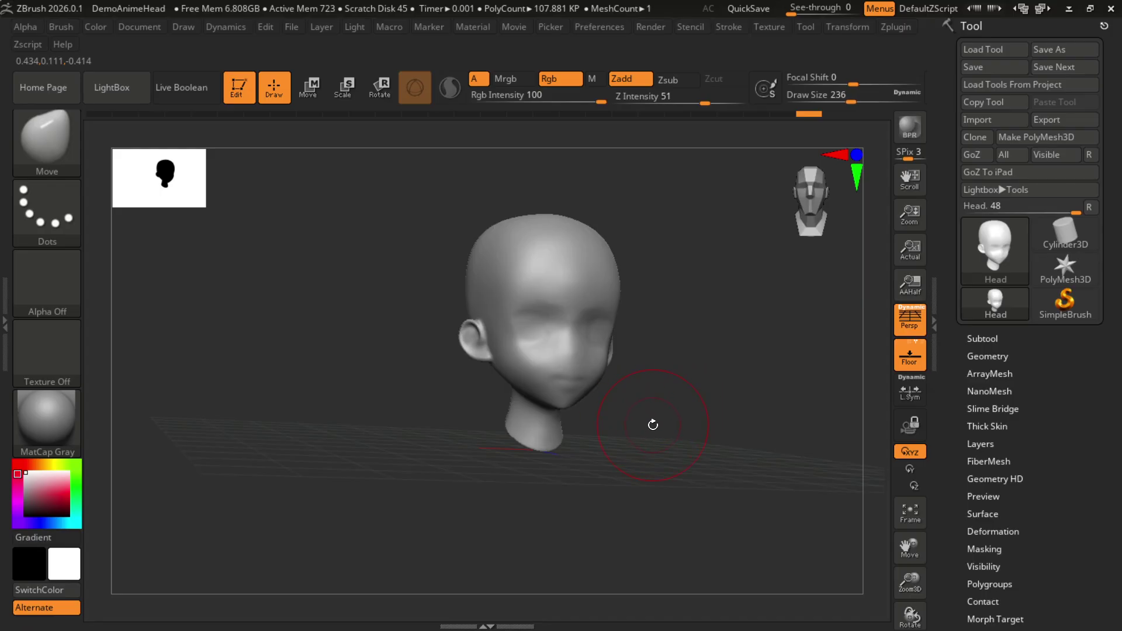
mouse_move(653, 425)
mouse_down()
mouse_move(527, 414)
mouse_move(559, 384)
mouse_up()
drag(558, 358, 548, 324)
drag(554, 284, 559, 284)
drag(650, 321, 582, 346)
drag(659, 412, 608, 420)
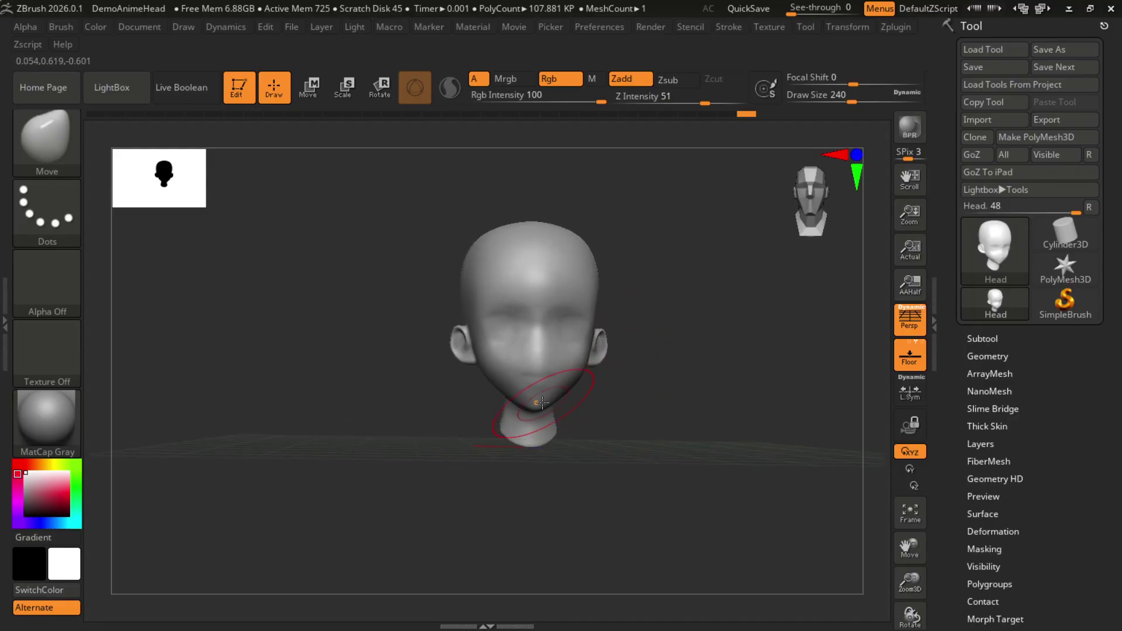
Raise the pointed chin and reshape the jawline with the Move brush to make the lower face shorter and rounder
drag(531, 405, 504, 384)
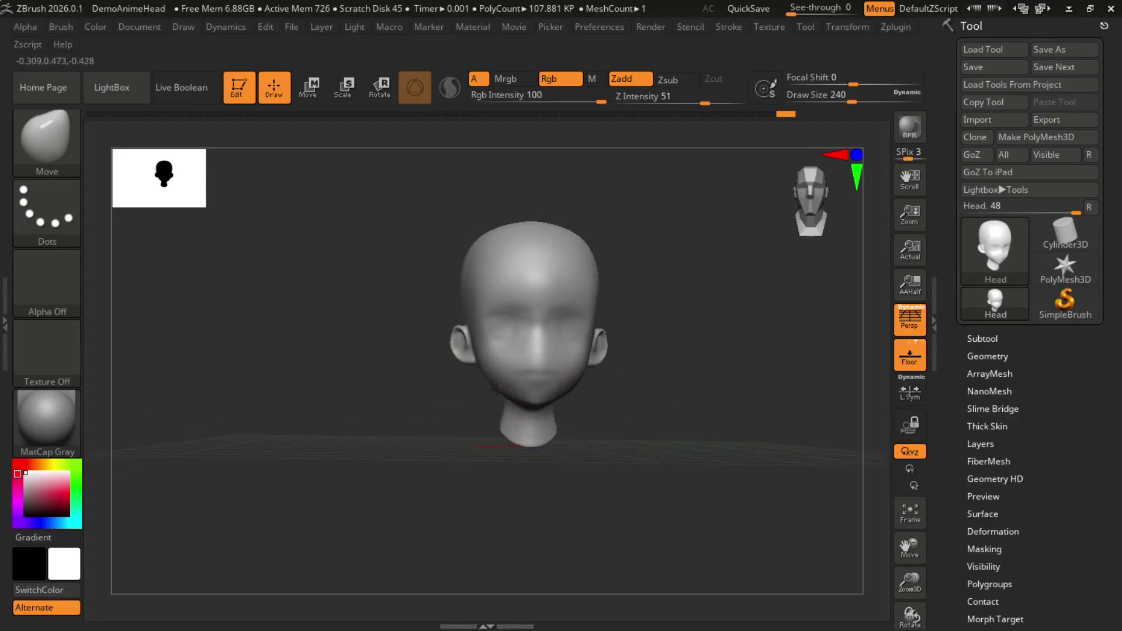
mouse_move(624, 387)
mouse_down()
mouse_move(644, 423)
mouse_move(618, 403)
mouse_up()
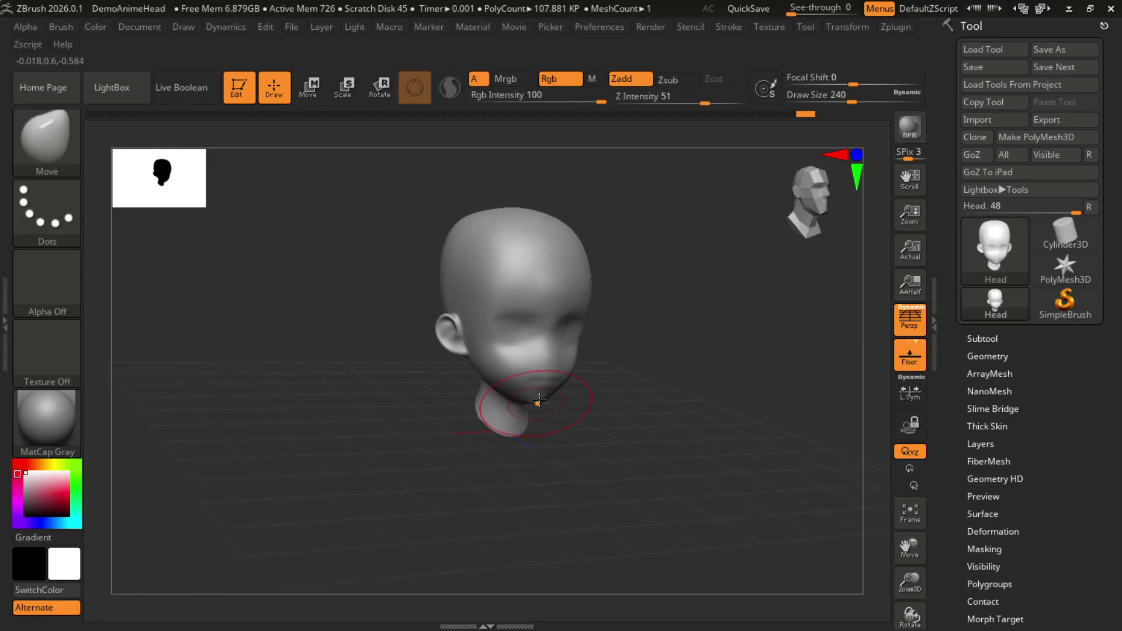
drag(539, 400, 553, 401)
mouse_move(643, 450)
mouse_down()
mouse_move(625, 447)
mouse_move(646, 444)
mouse_move(651, 408)
mouse_move(620, 436)
mouse_up()
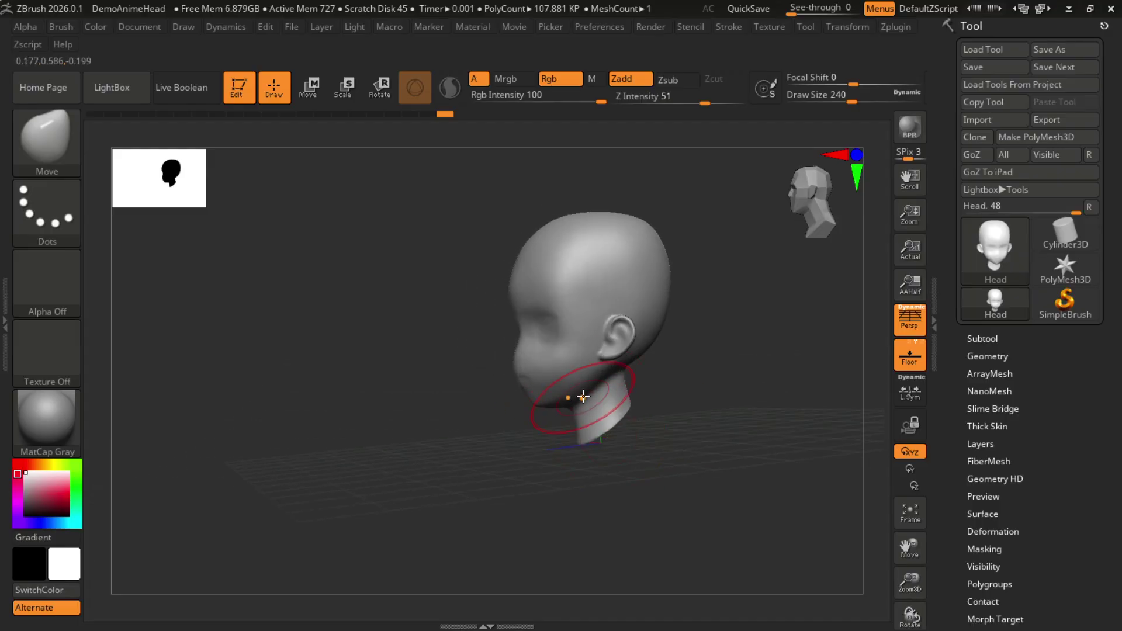
mouse_move(584, 397)
mouse_down()
mouse_move(590, 379)
mouse_move(576, 350)
mouse_move(579, 377)
mouse_move(616, 386)
mouse_up()
Reduce the Move brush to draw size 28 and pull a small nose tip out of the centre of the face
mouse_move(713, 385)
mouse_down()
mouse_move(804, 379)
mouse_move(797, 394)
mouse_up()
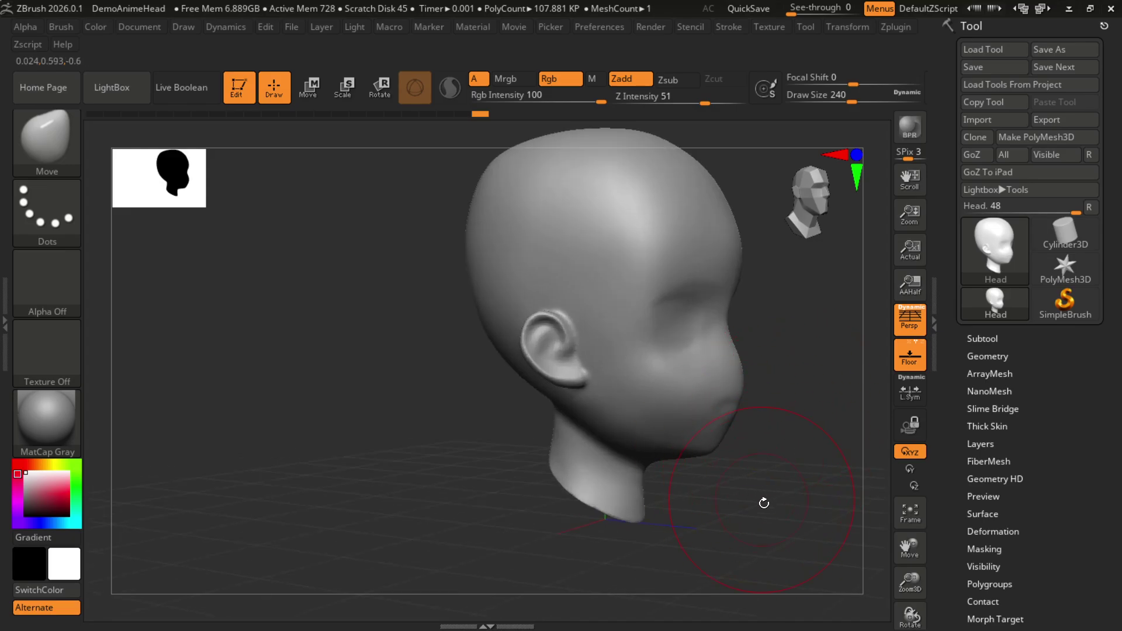
mouse_move(764, 503)
alt+mouse_down()
mouse_move(665, 510)
mouse_move(708, 469)
mouse_move(762, 455)
alt+mouse_up()
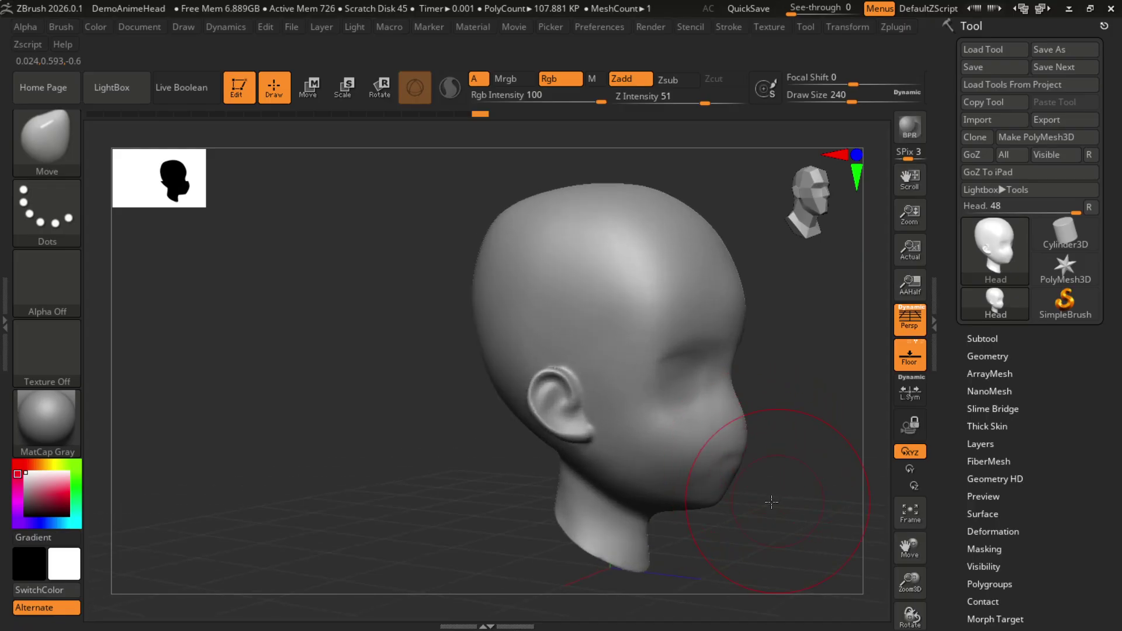
drag(771, 502, 595, 428)
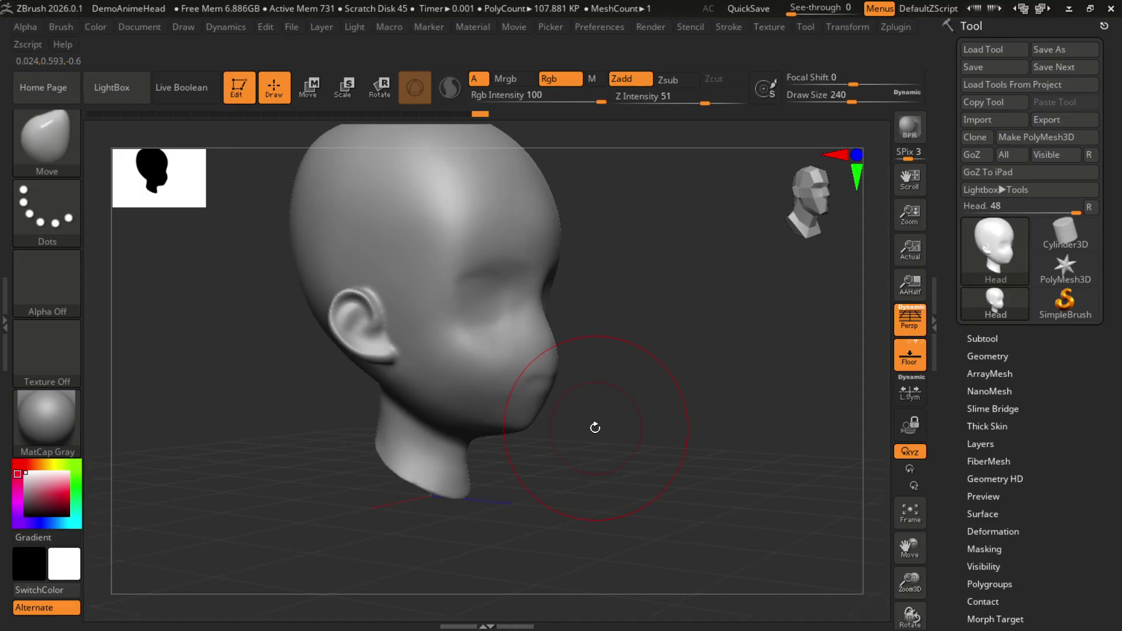
key(b)
drag(648, 380, 648, 419)
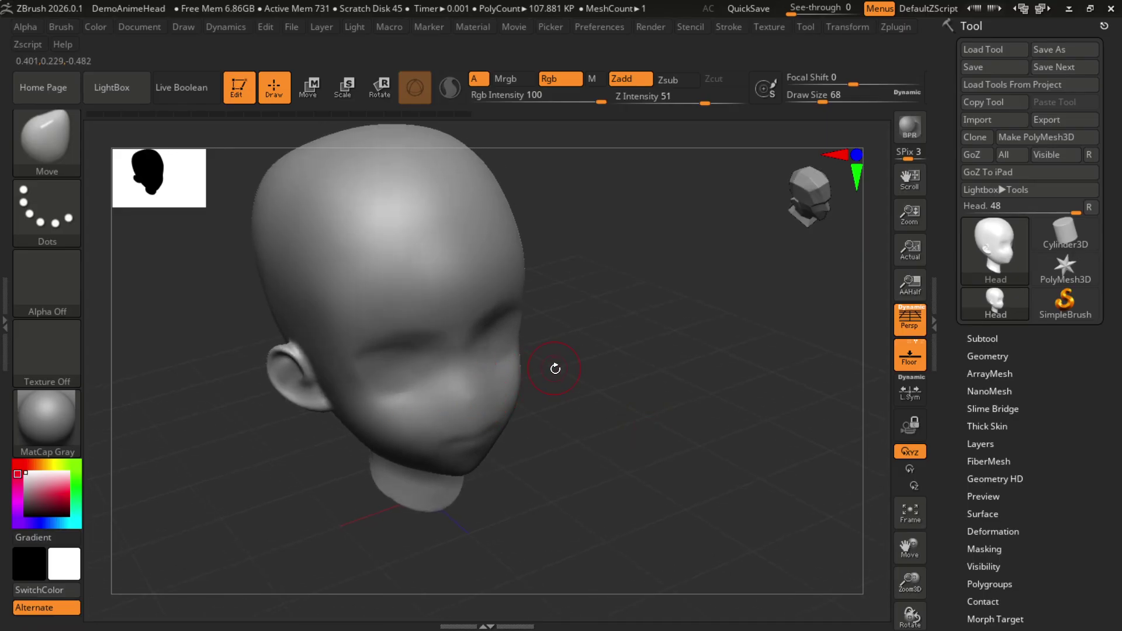
key(])
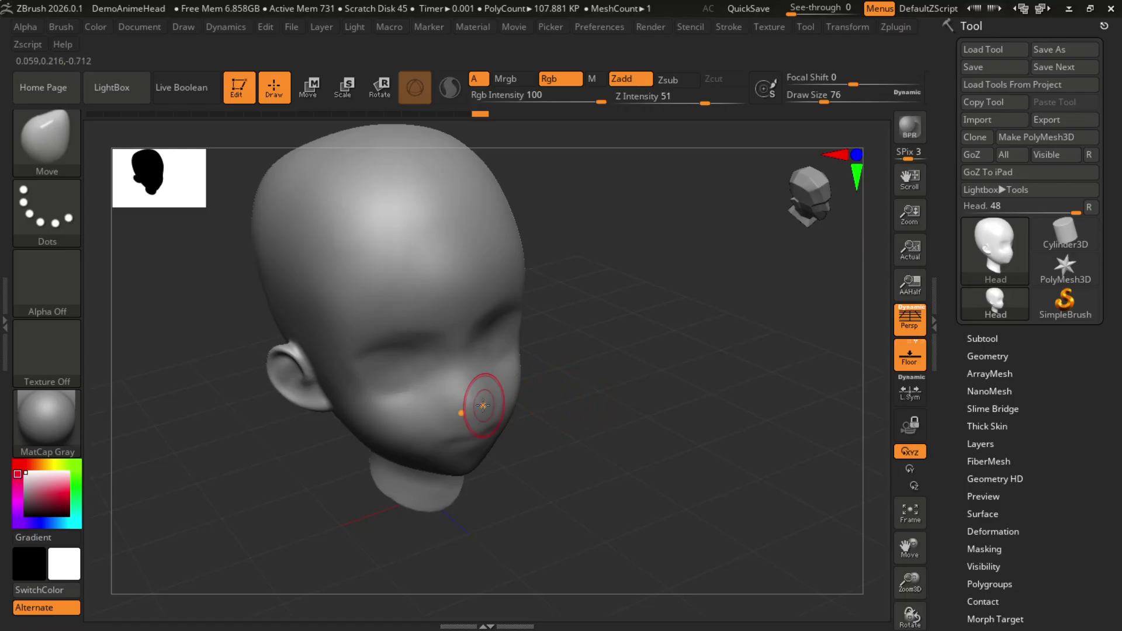
key([)
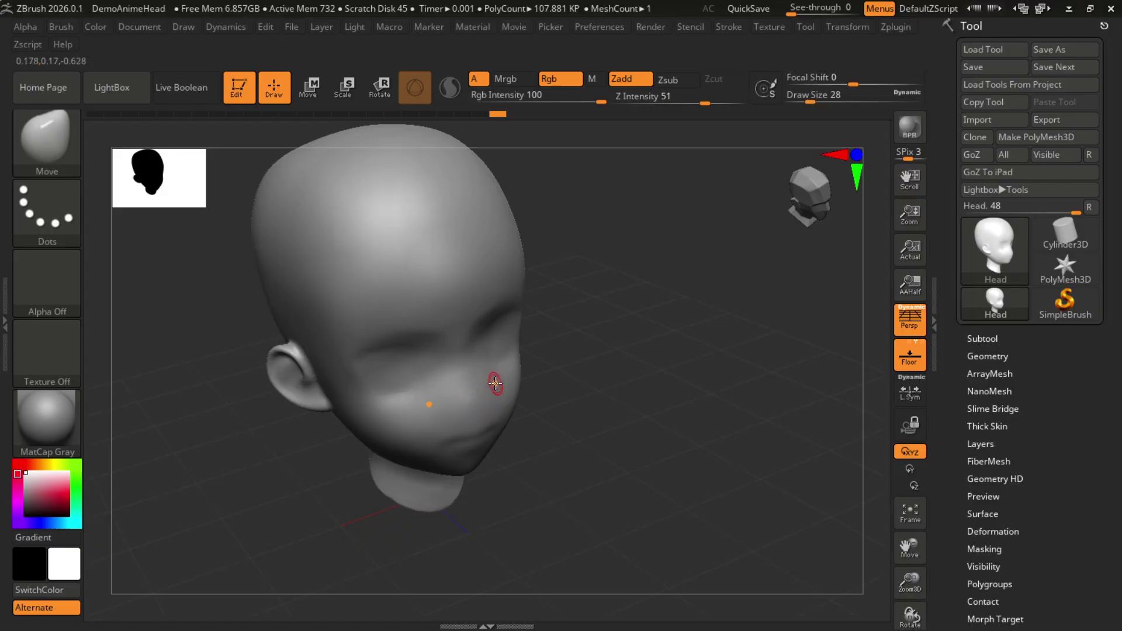
scroll(497, 382, up, 5)
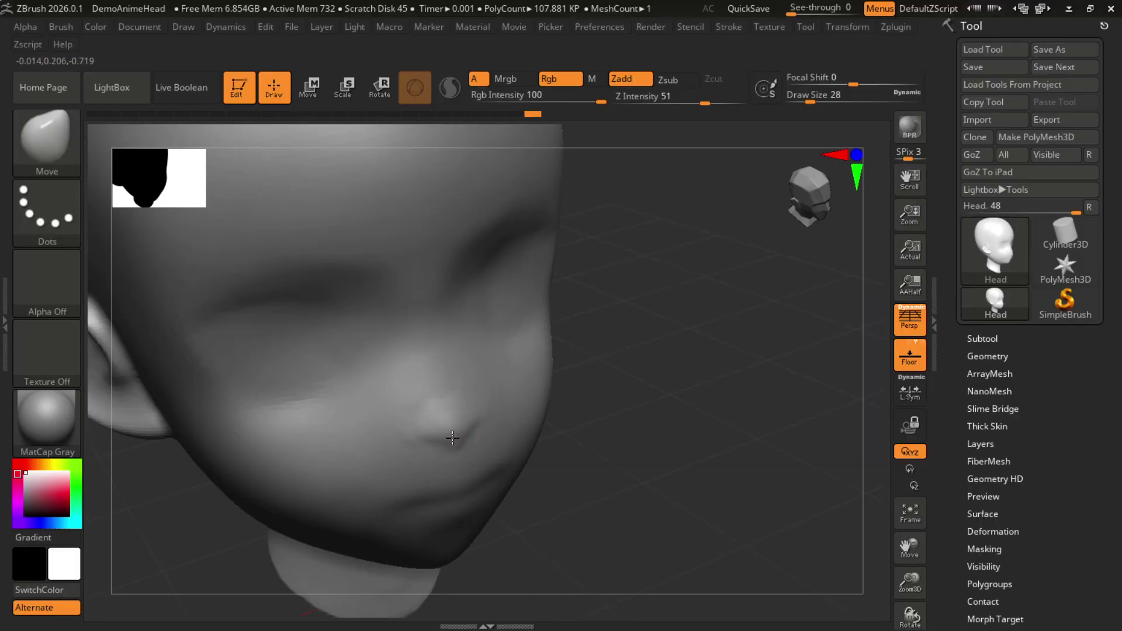
mouse_move(634, 428)
mouse_down()
mouse_move(432, 412)
mouse_move(454, 428)
mouse_up()
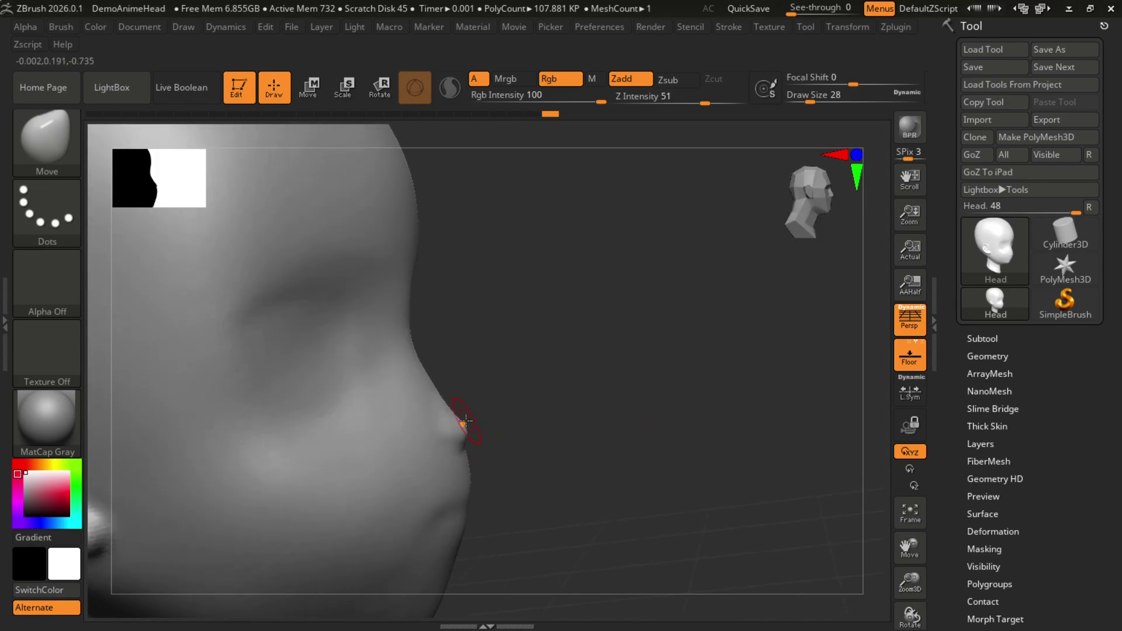
Enlarge the Move brush to draw size 52 and pull out the nose bridge between the eye sockets and the nose tip
key(bracketright)
key(bracketright)
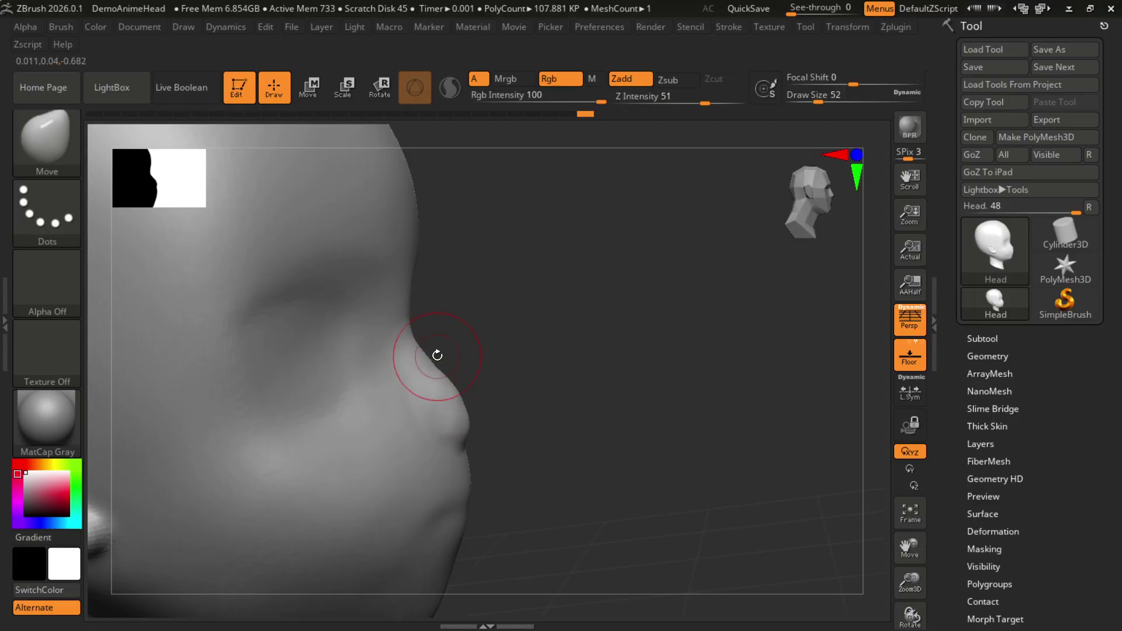
mouse_move(438, 353)
mouse_down()
mouse_move(606, 417)
mouse_move(468, 423)
mouse_move(448, 387)
mouse_up()
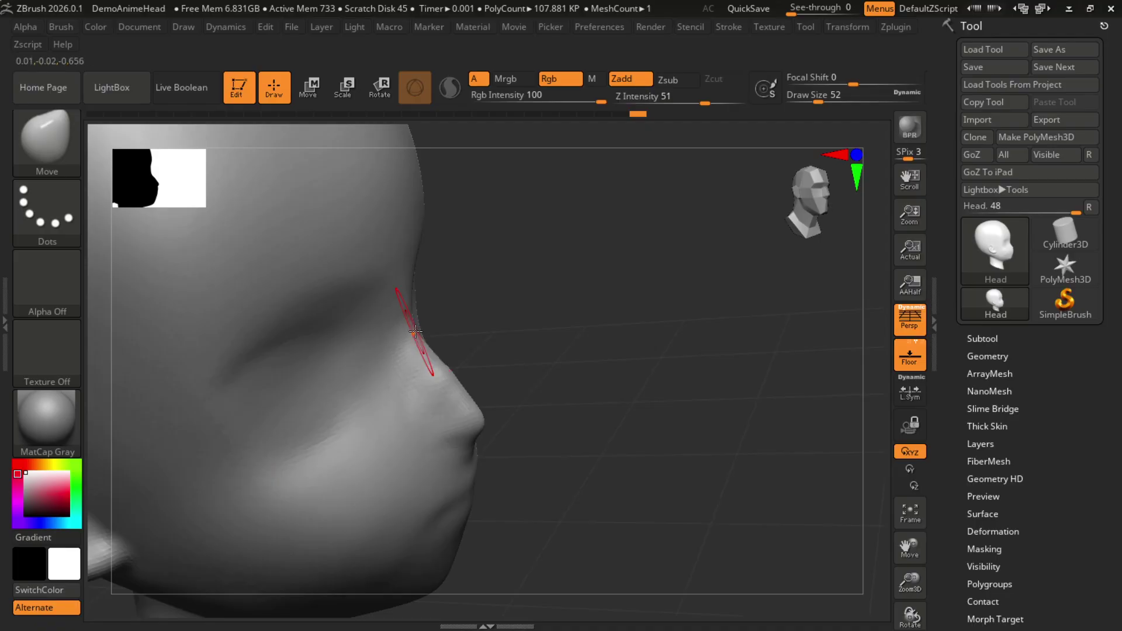
drag(547, 345, 607, 340)
drag(426, 345, 413, 331)
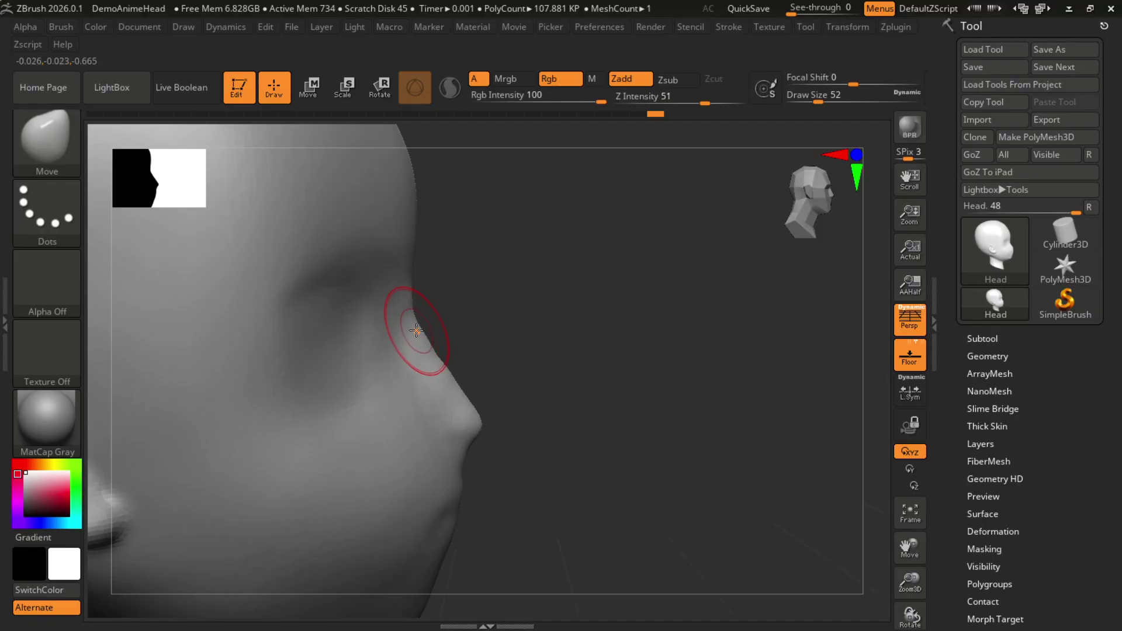
drag(576, 376, 508, 383)
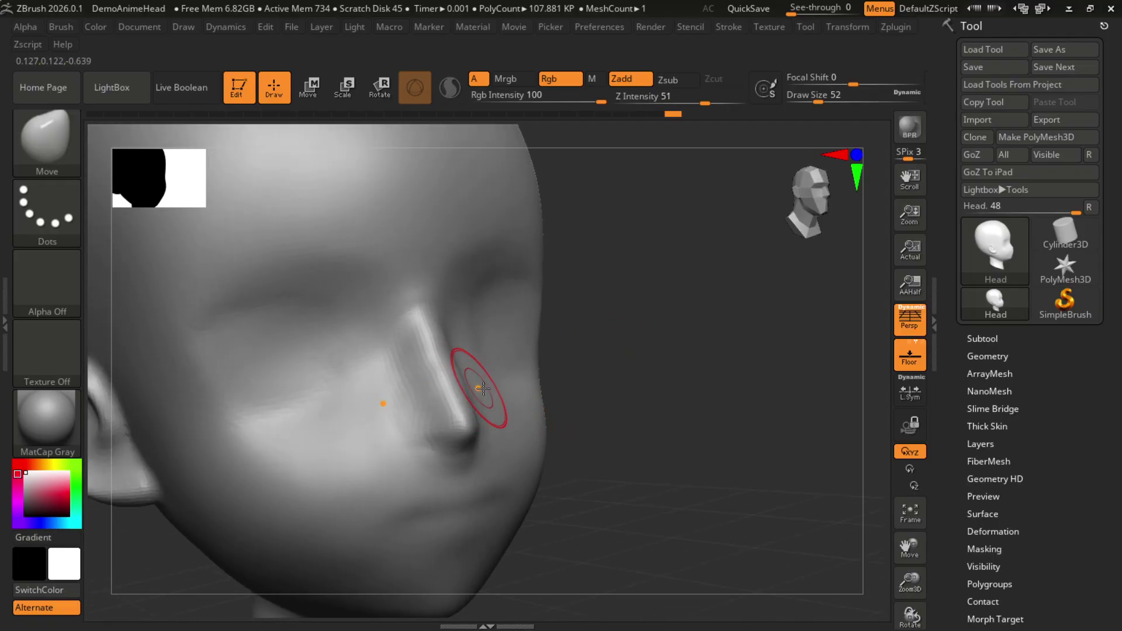
Lower the Move brush's Z intensity to 40 and shape the sides of the nose
drag(578, 374, 547, 386)
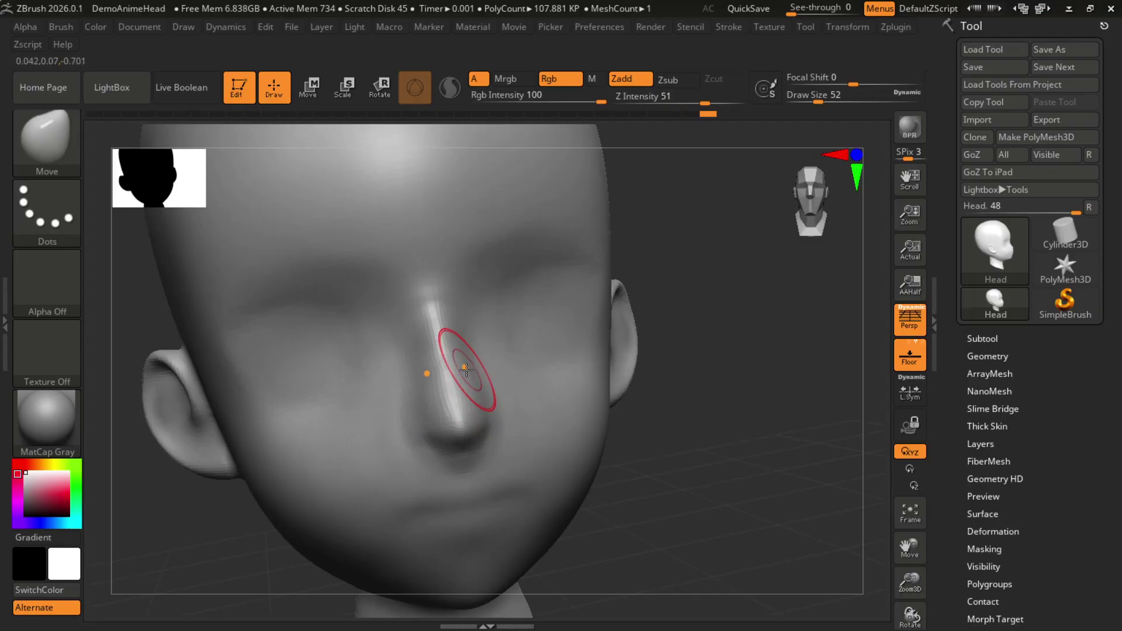
drag(466, 369, 451, 345)
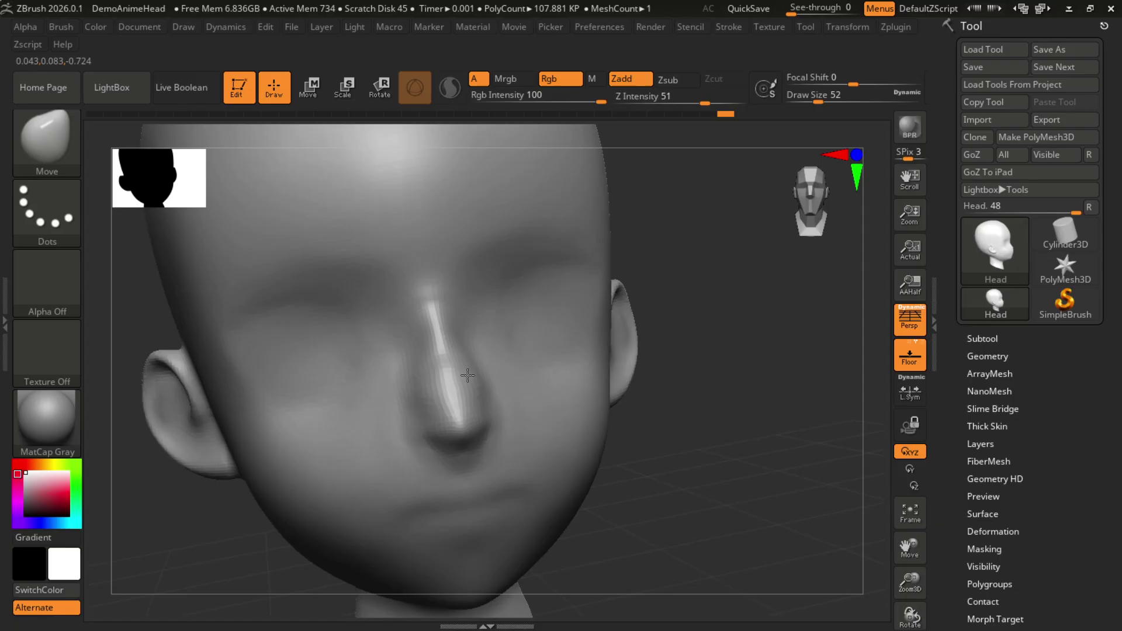
drag(705, 103, 694, 110)
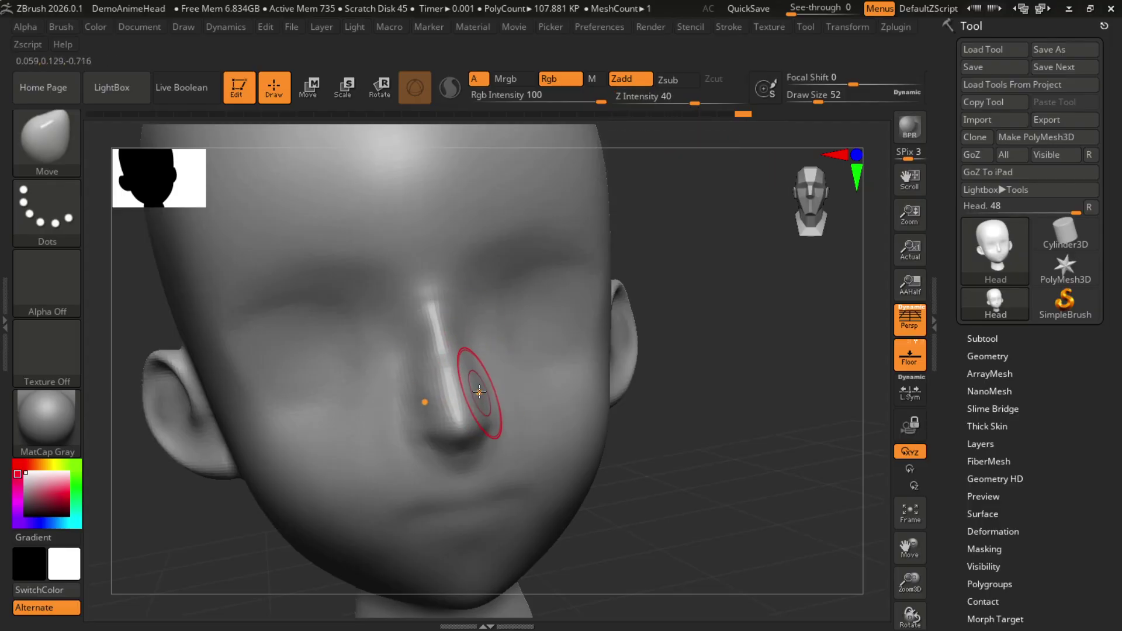
drag(439, 413, 432, 433)
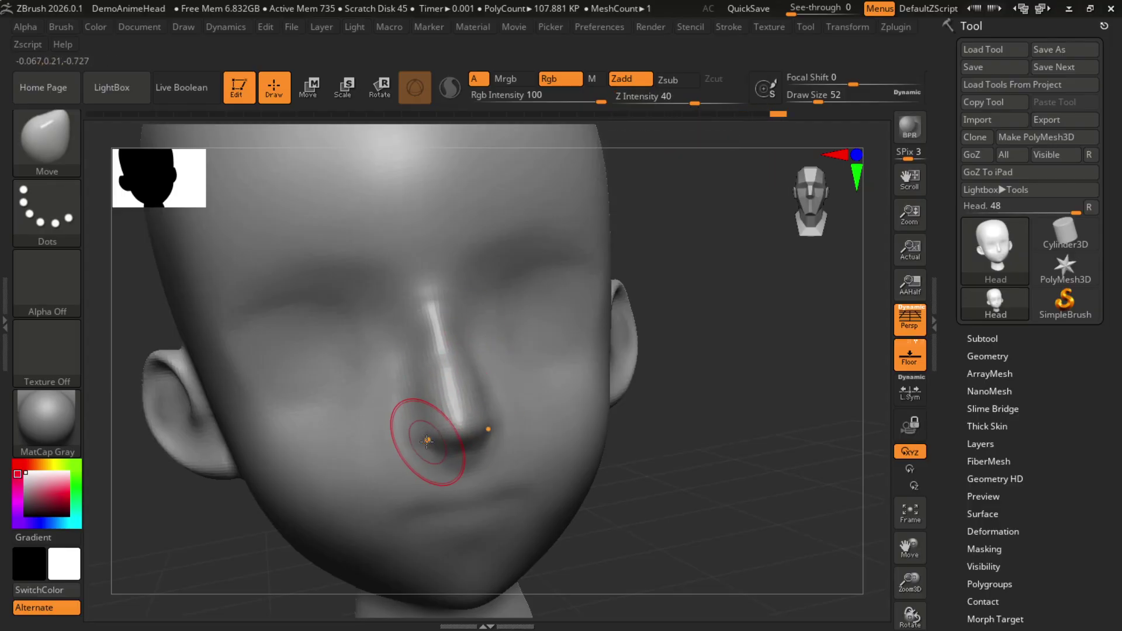
Pull the nose tip forward and adjust the bridge in profile with the Move brush at draw size 52
right_drag(427, 441, 718, 483)
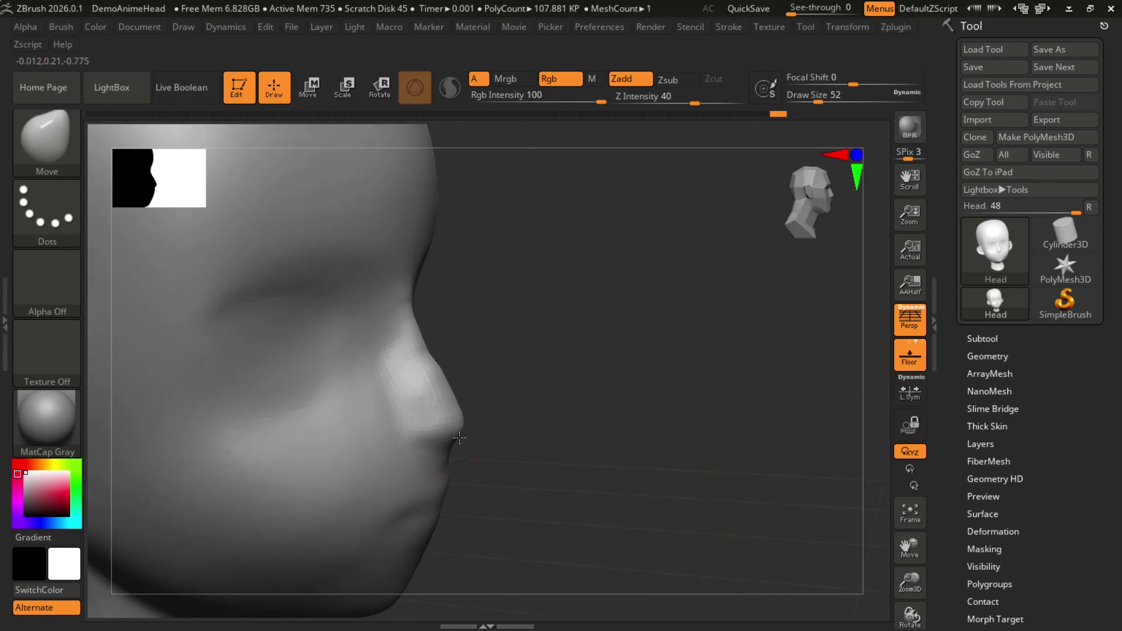
mouse_move(460, 438)
mouse_down()
mouse_move(471, 444)
mouse_move(401, 314)
mouse_move(404, 339)
mouse_move(412, 304)
mouse_move(444, 343)
mouse_move(436, 351)
mouse_up()
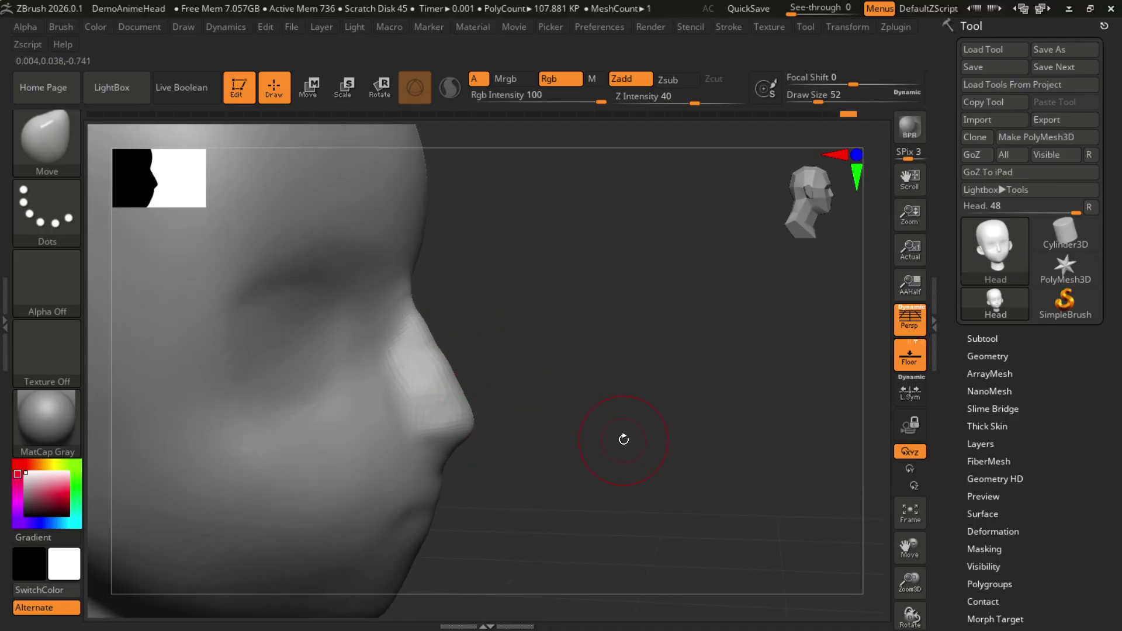
mouse_move(624, 440)
mouse_down()
mouse_move(639, 415)
mouse_move(594, 401)
mouse_move(554, 459)
mouse_move(584, 506)
mouse_move(529, 392)
mouse_move(543, 374)
mouse_move(509, 356)
mouse_up()
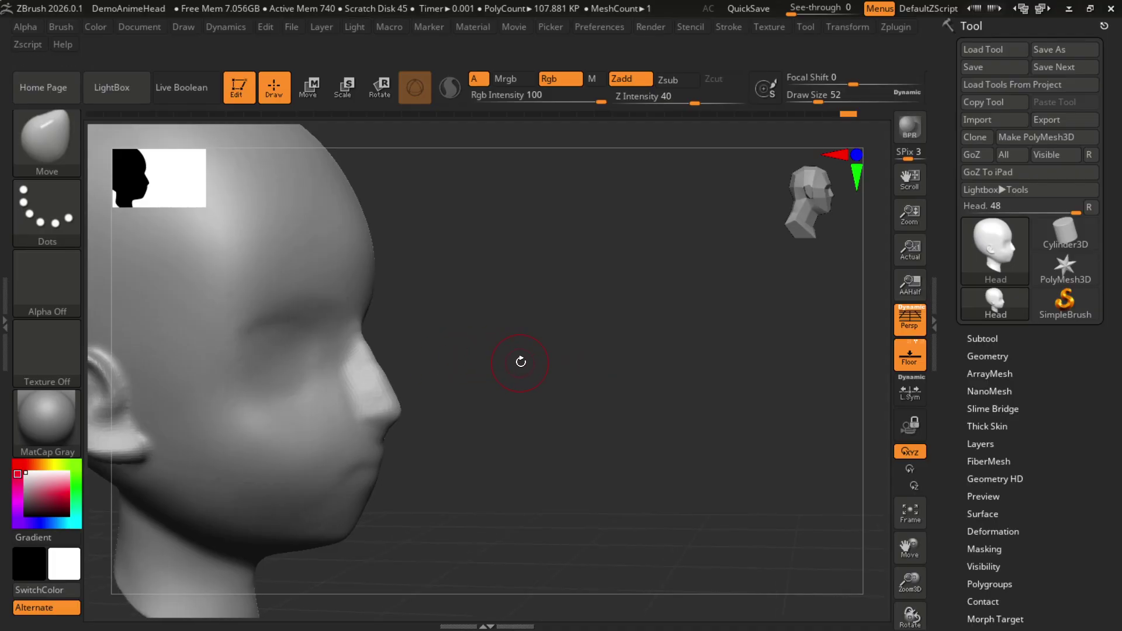
mouse_move(522, 422)
mouse_down()
mouse_move(651, 453)
mouse_move(572, 467)
mouse_move(502, 462)
mouse_move(592, 476)
mouse_move(659, 459)
mouse_up()
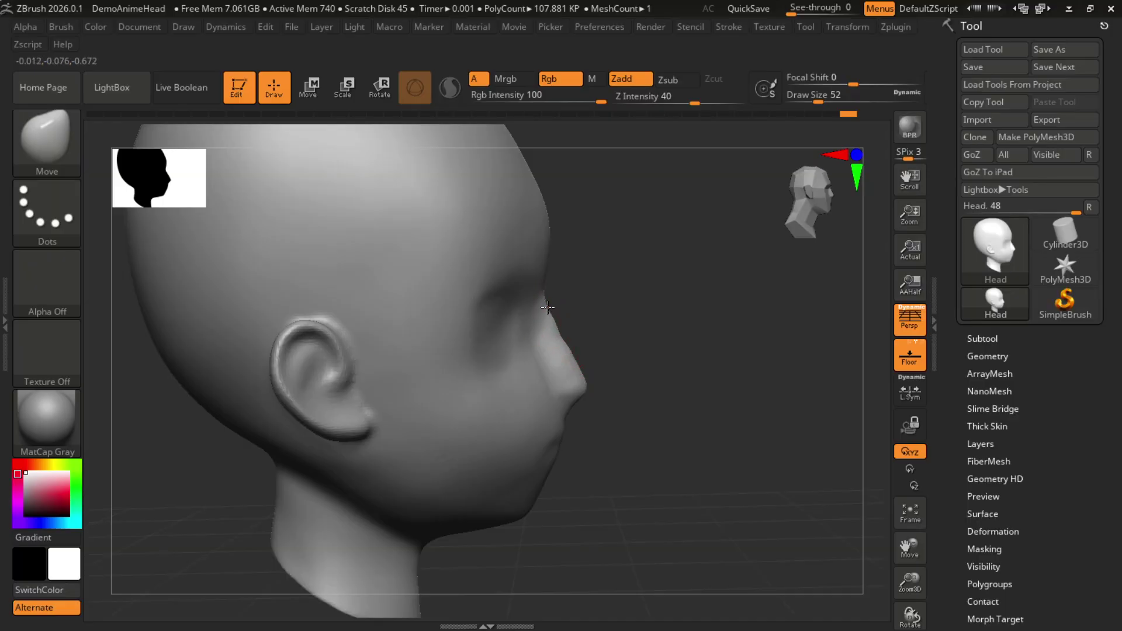
Refine the nose profile from the root between the eyes to the tip, making the bridge fuller
drag(561, 333, 566, 334)
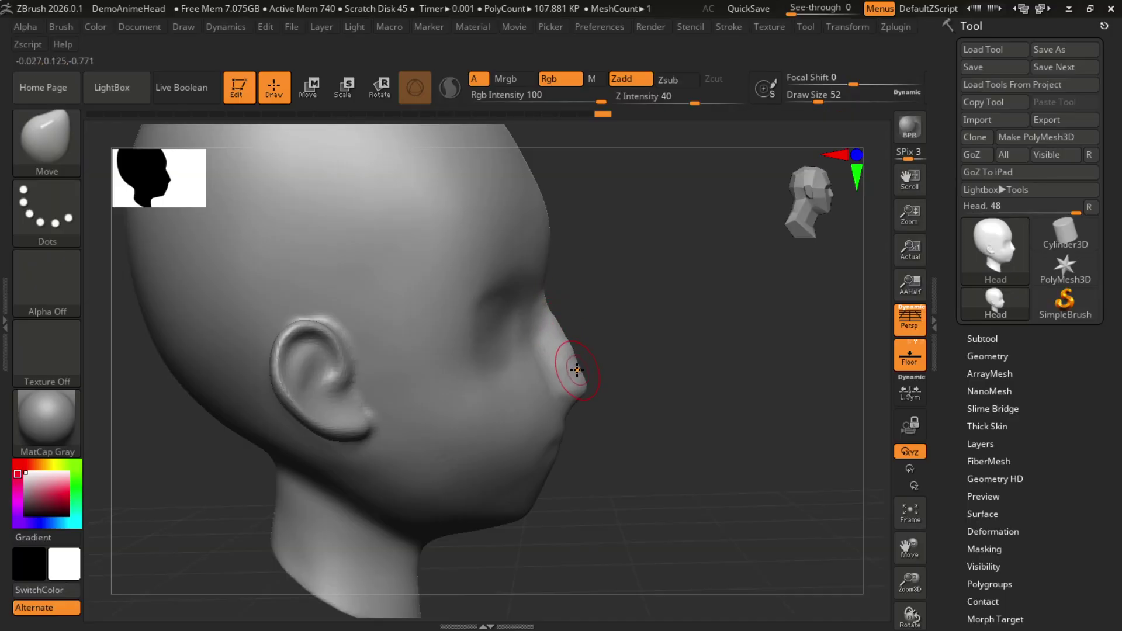
drag(577, 373, 592, 383)
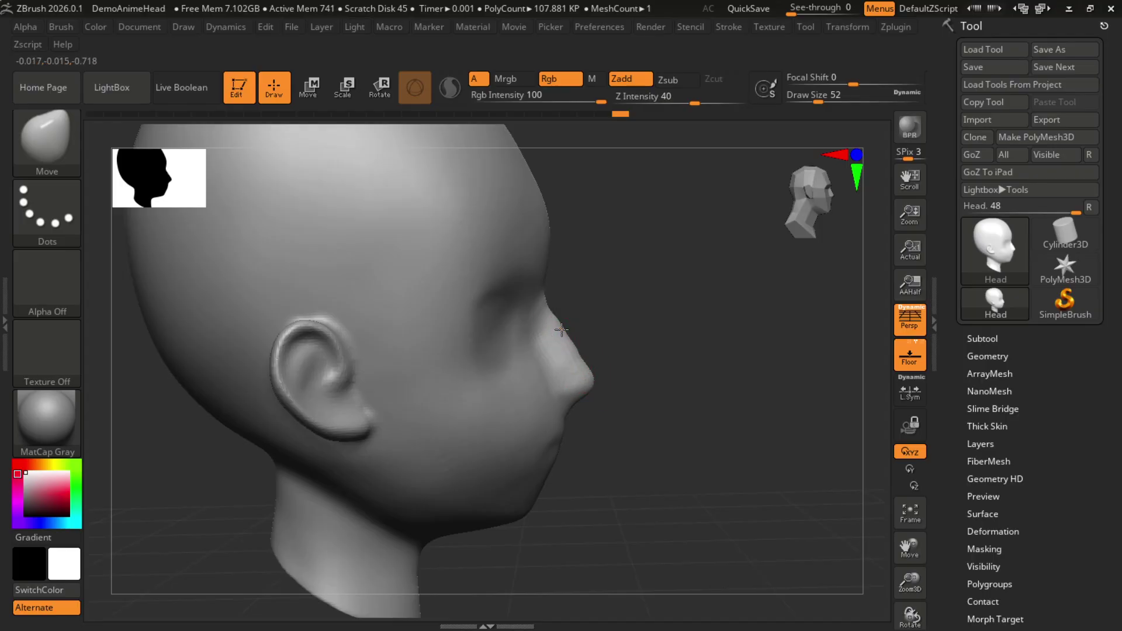
drag(544, 289, 547, 290)
mouse_move(673, 341)
mouse_down()
mouse_move(642, 335)
mouse_move(565, 358)
mouse_move(557, 325)
mouse_up()
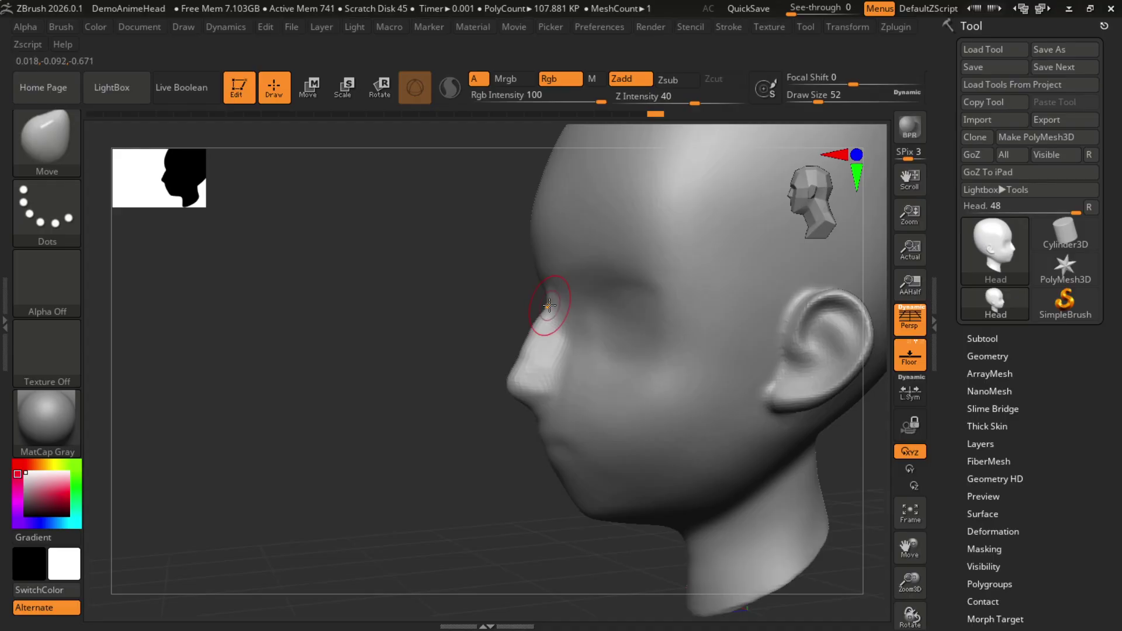
drag(550, 308, 533, 345)
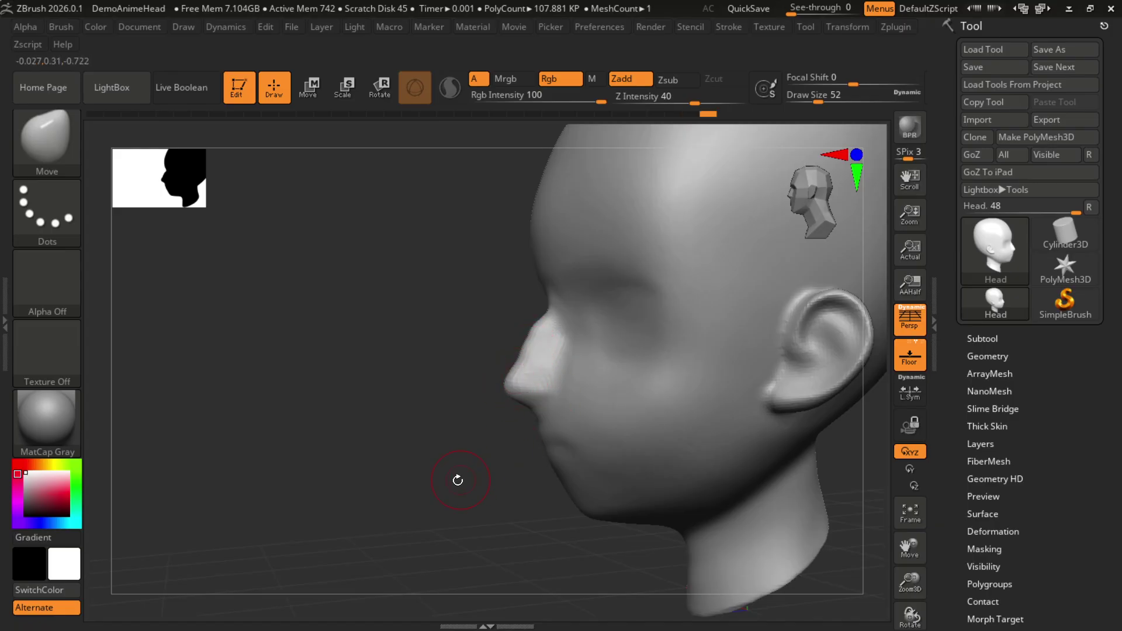
Adjust the nostril areas on both sides of the nose with the Move brush at draw size 52
drag(457, 479, 506, 472)
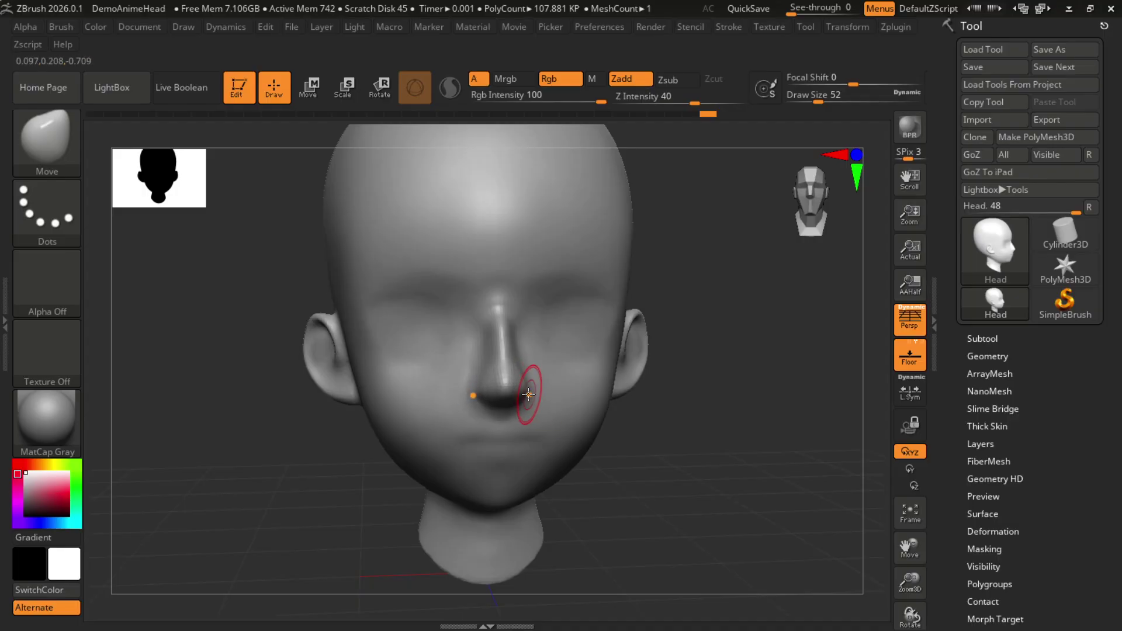
drag(657, 474, 608, 478)
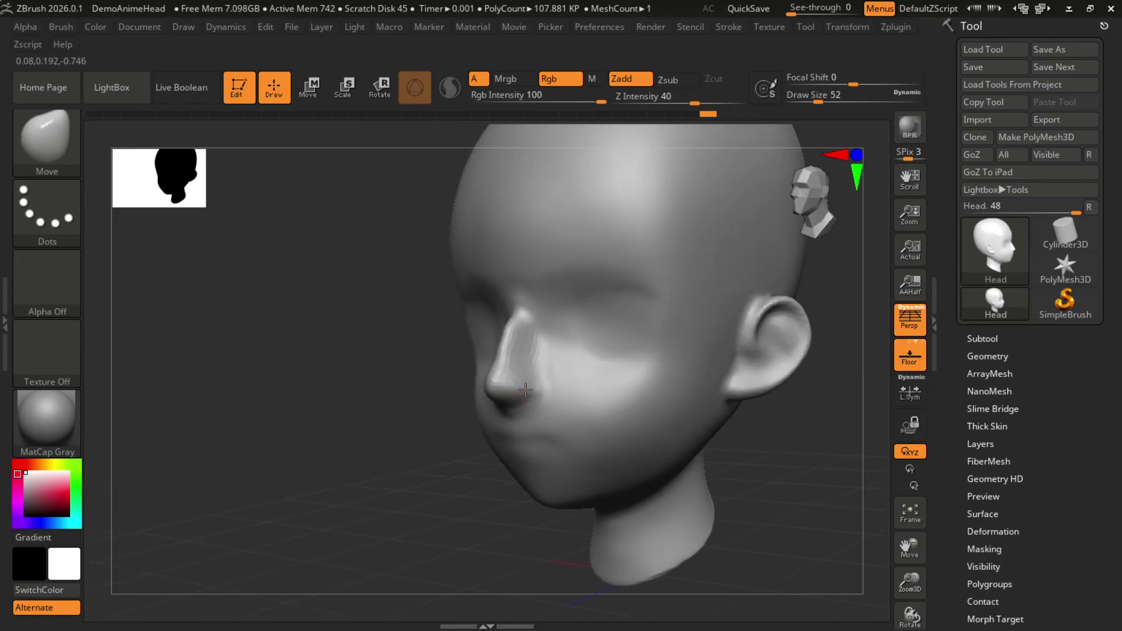
drag(474, 490, 536, 414)
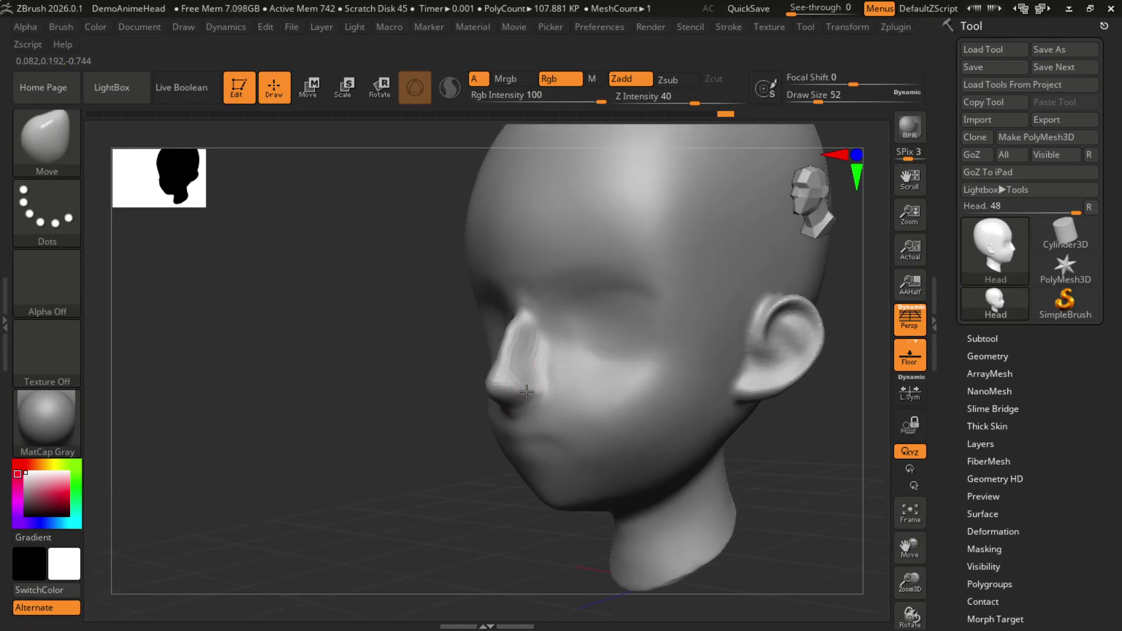
Reshape the nose's overall form and bridge profile with the Move brush at draw sizes 120 and 80
drag(431, 506, 545, 381)
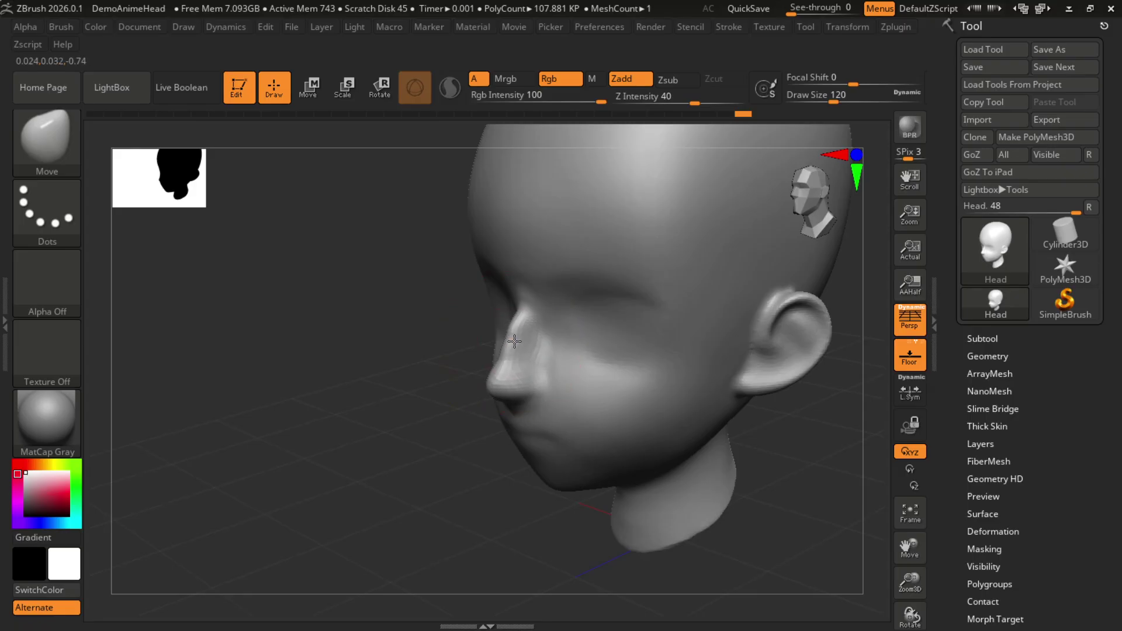
drag(469, 485, 600, 434)
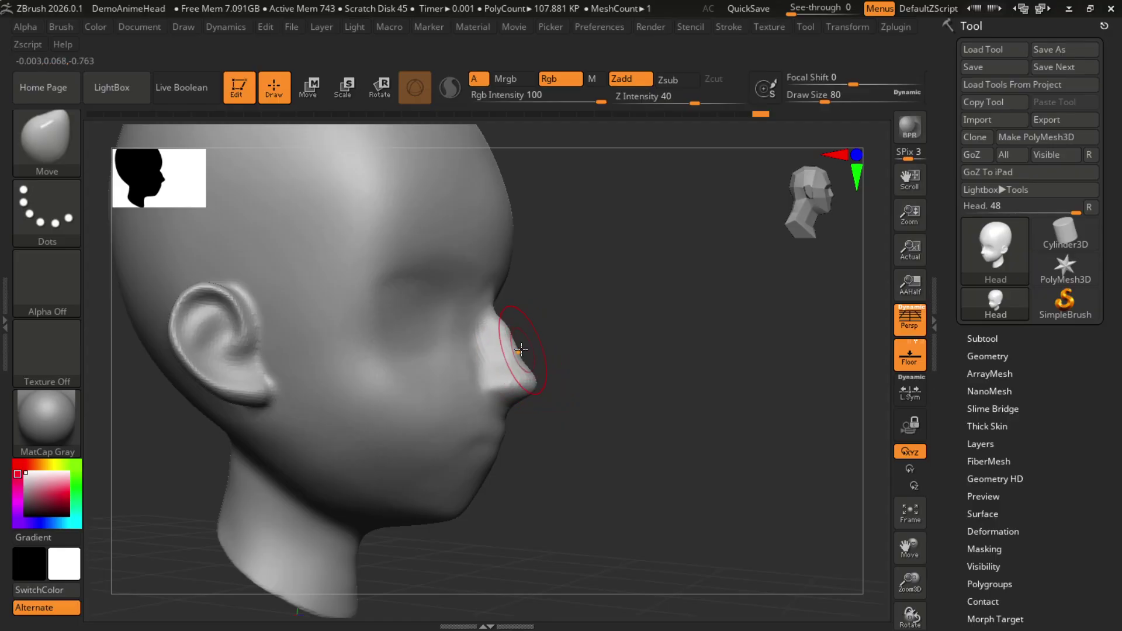
drag(604, 368, 518, 378)
drag(416, 531, 519, 350)
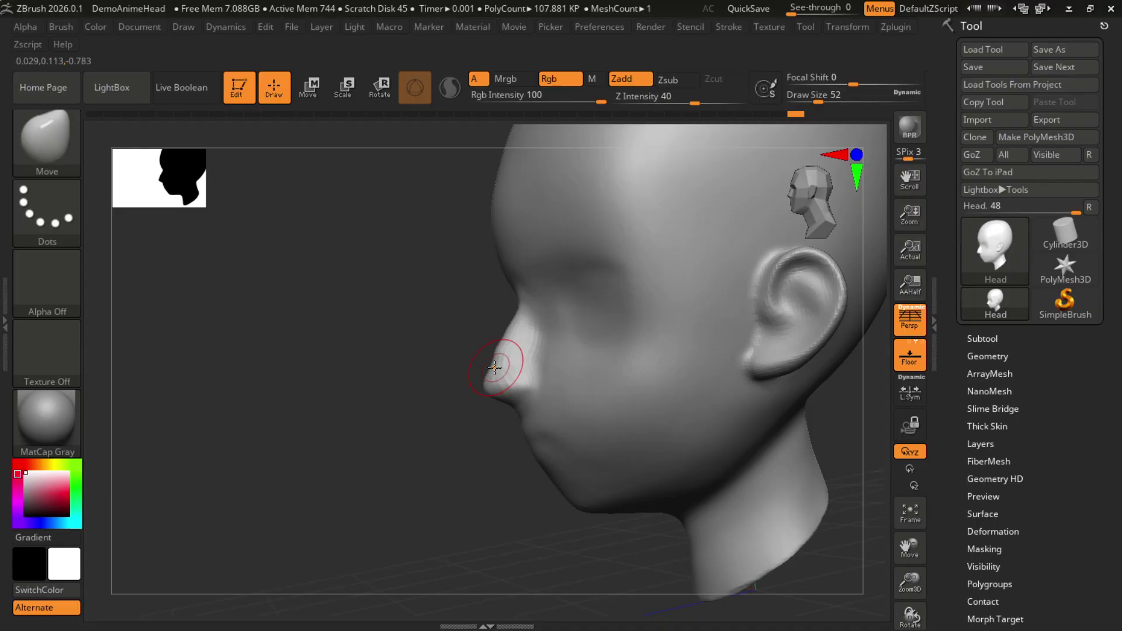
Adjust the nose tip at draw size 52 and subdivide the head mesh one level
key(ctrl)
drag(495, 368, 508, 368)
mouse_move(417, 466)
mouse_down()
mouse_move(454, 471)
mouse_move(519, 441)
mouse_move(483, 439)
mouse_up()
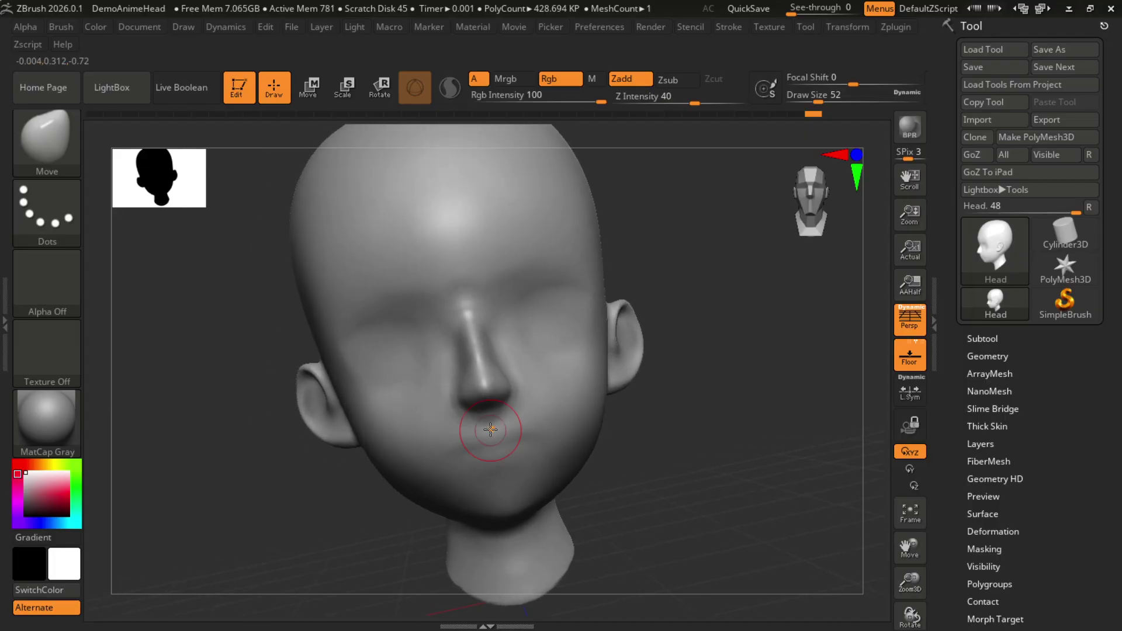
Refine the tip, sides and underside of the nose on the subdivided mesh with the Move brush at draw size 52
mouse_move(675, 408)
mouse_down()
mouse_move(699, 394)
mouse_move(680, 349)
mouse_move(672, 359)
mouse_move(742, 419)
mouse_move(700, 506)
mouse_move(690, 491)
mouse_up()
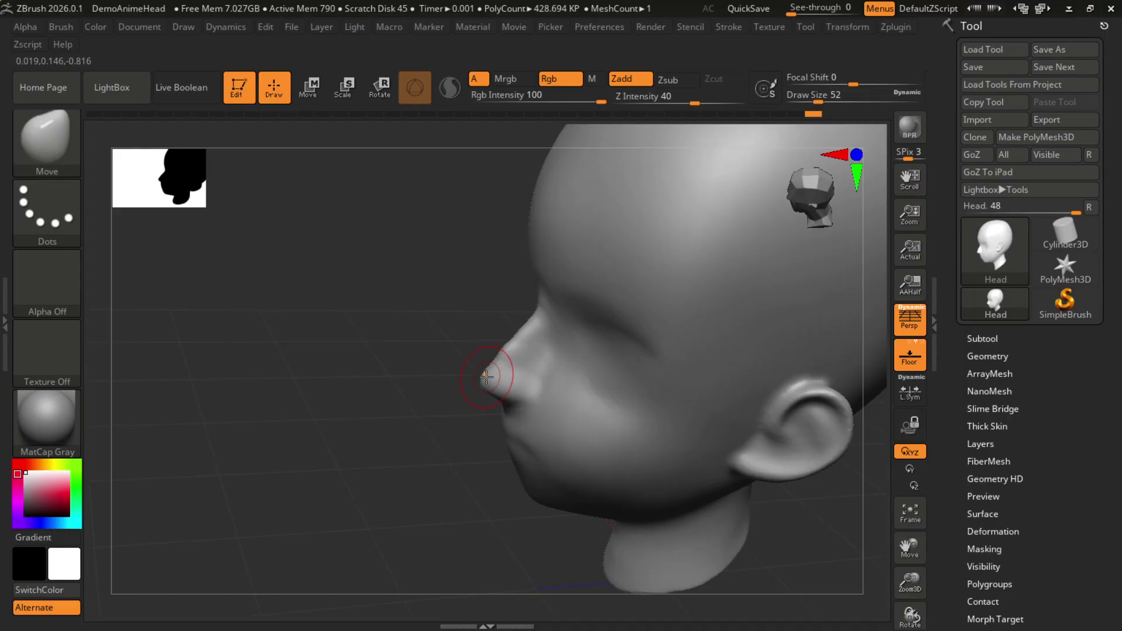
mouse_move(467, 417)
mouse_down()
mouse_move(446, 511)
mouse_move(521, 394)
mouse_move(456, 468)
mouse_move(468, 461)
mouse_up()
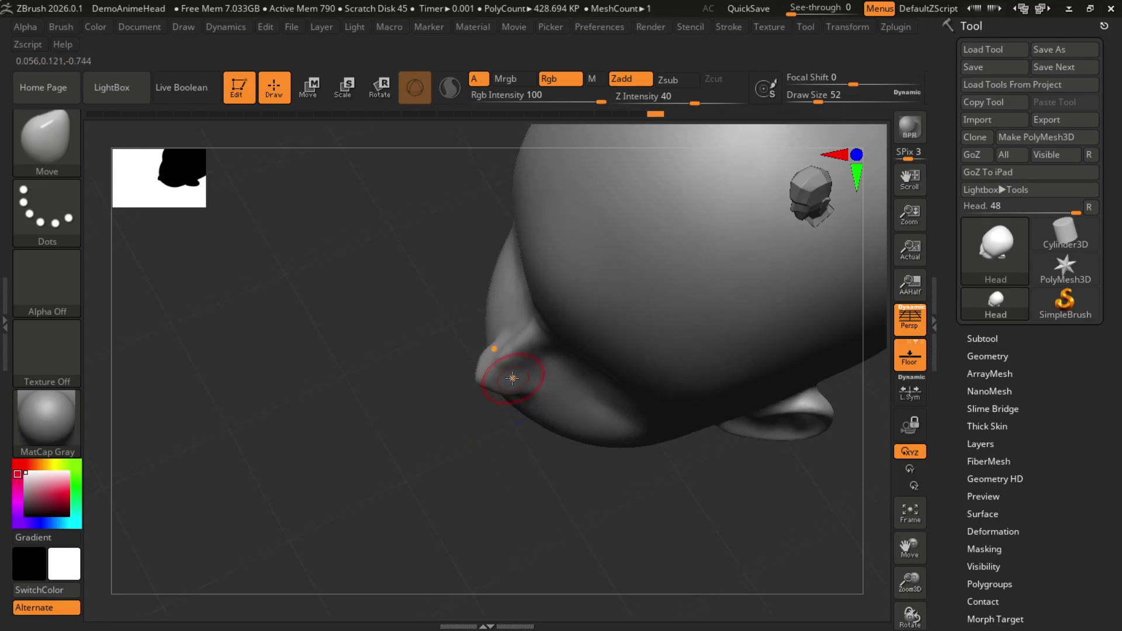
drag(454, 549, 518, 371)
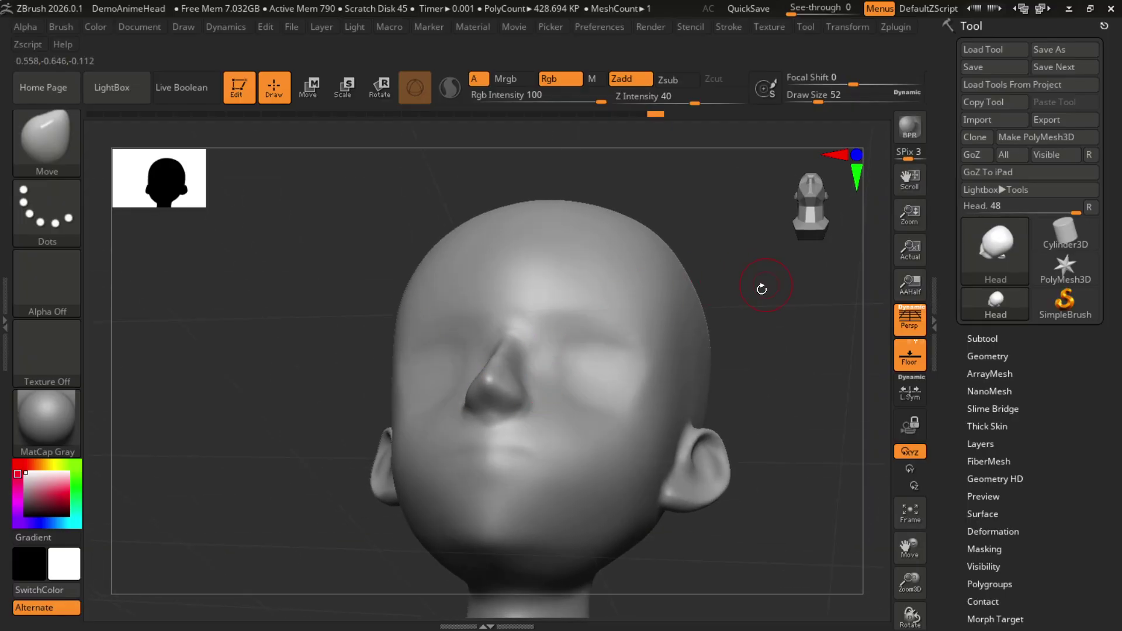
drag(762, 289, 535, 369)
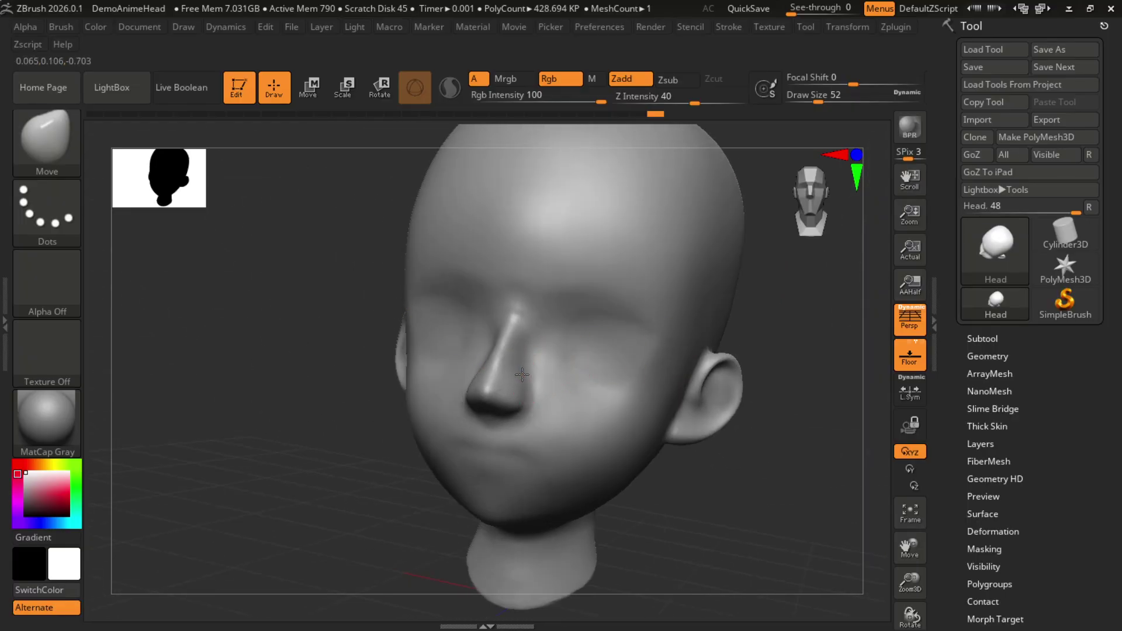
Refine the bridge, sides and underside of the nose with the Move brush at draw size 52
drag(430, 491, 365, 494)
drag(470, 441, 510, 440)
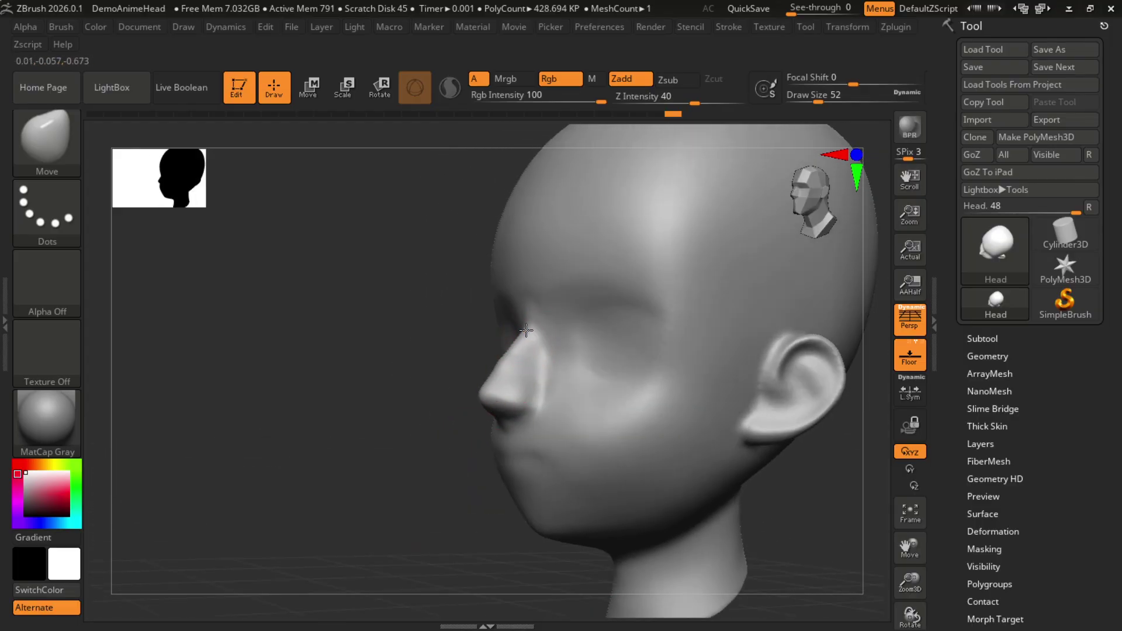
drag(445, 488, 438, 467)
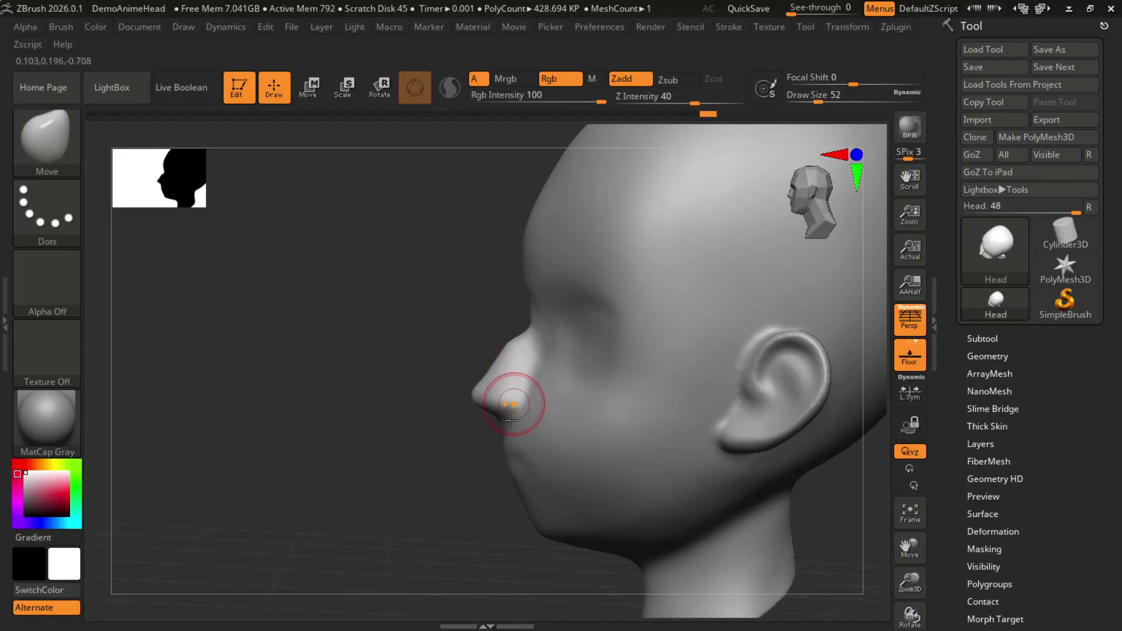
drag(462, 551, 588, 499)
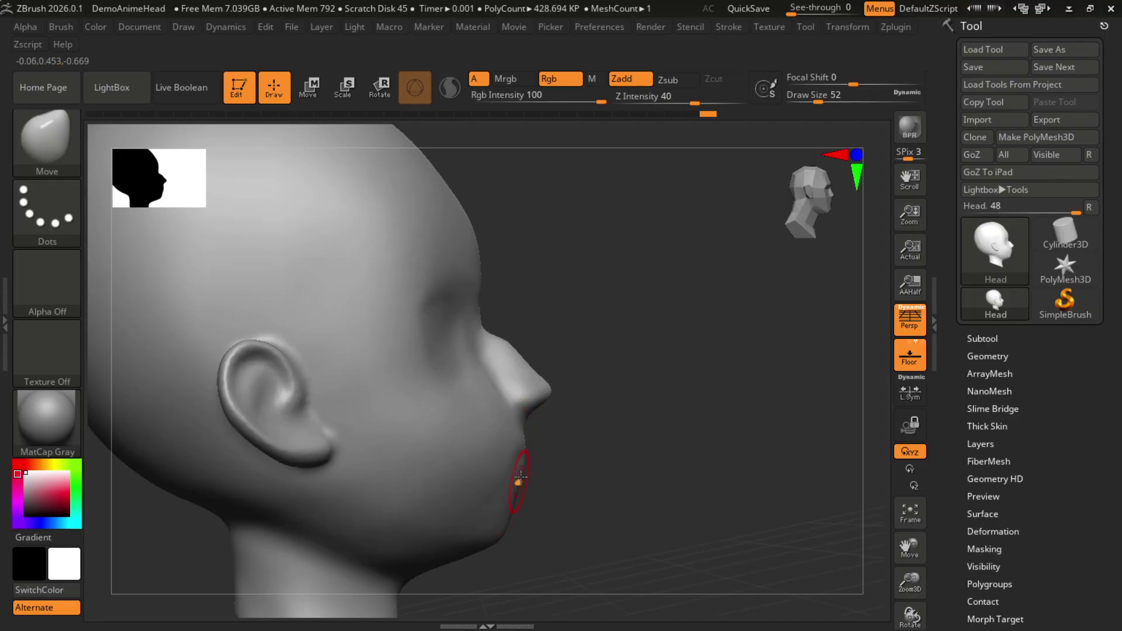
Reshape the chin, lower face and nose bridge profile with the Move brush at draw size 108
key(bracketright)
key(bracketright)
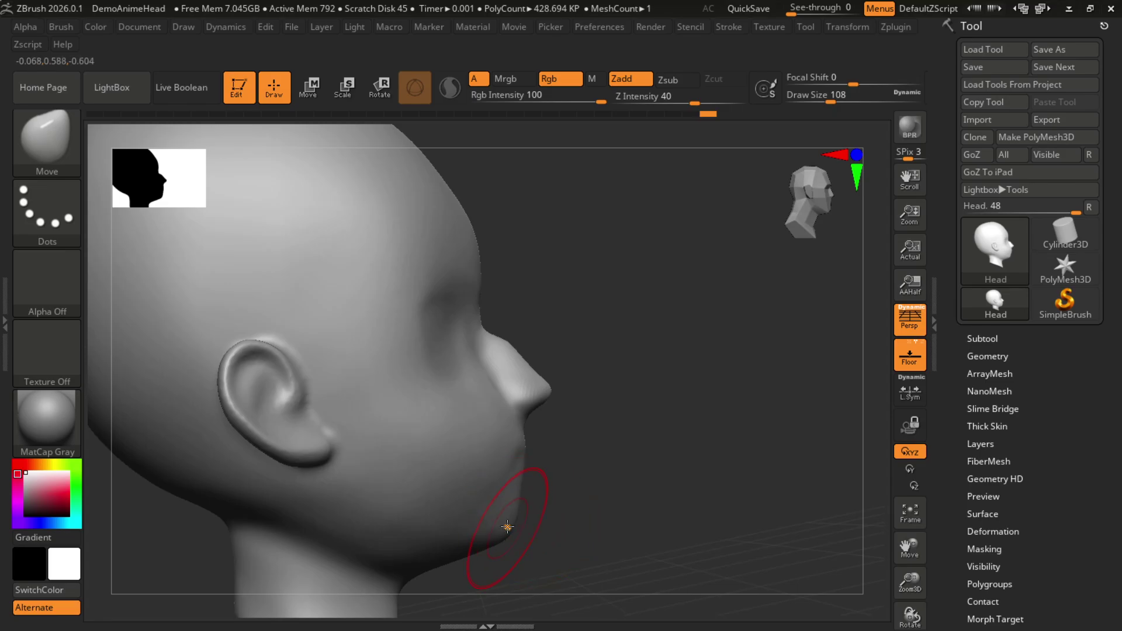
mouse_move(561, 518)
mouse_down()
mouse_move(589, 515)
mouse_move(547, 505)
mouse_move(620, 484)
mouse_move(584, 488)
mouse_move(643, 514)
mouse_move(638, 538)
mouse_move(631, 467)
mouse_move(656, 436)
mouse_move(499, 533)
mouse_up()
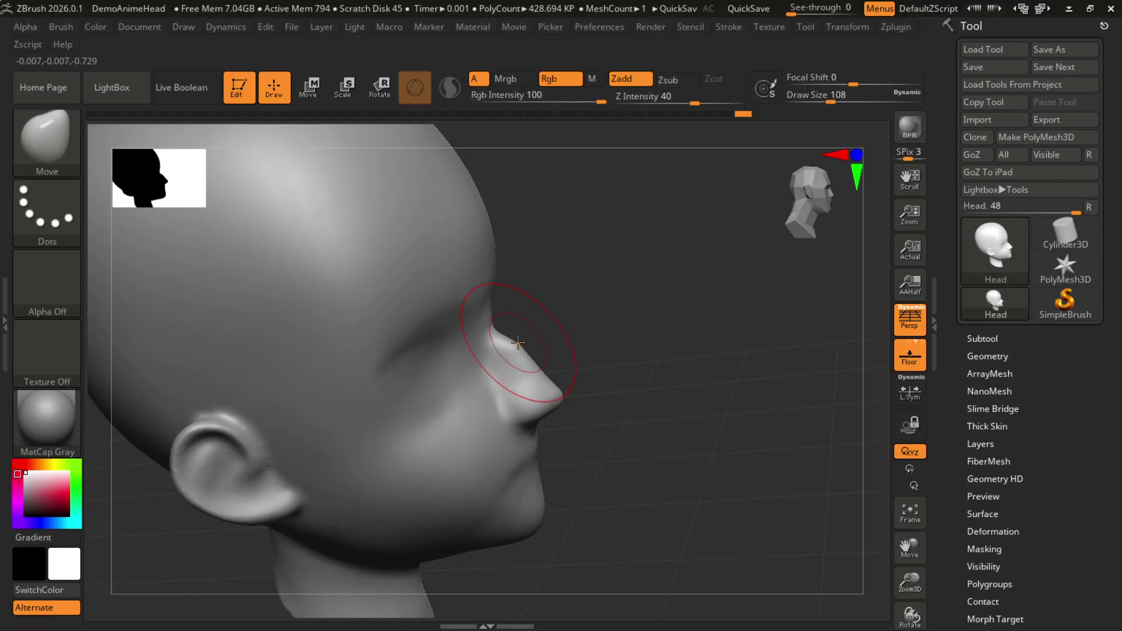
shift+drag(616, 401, 628, 406)
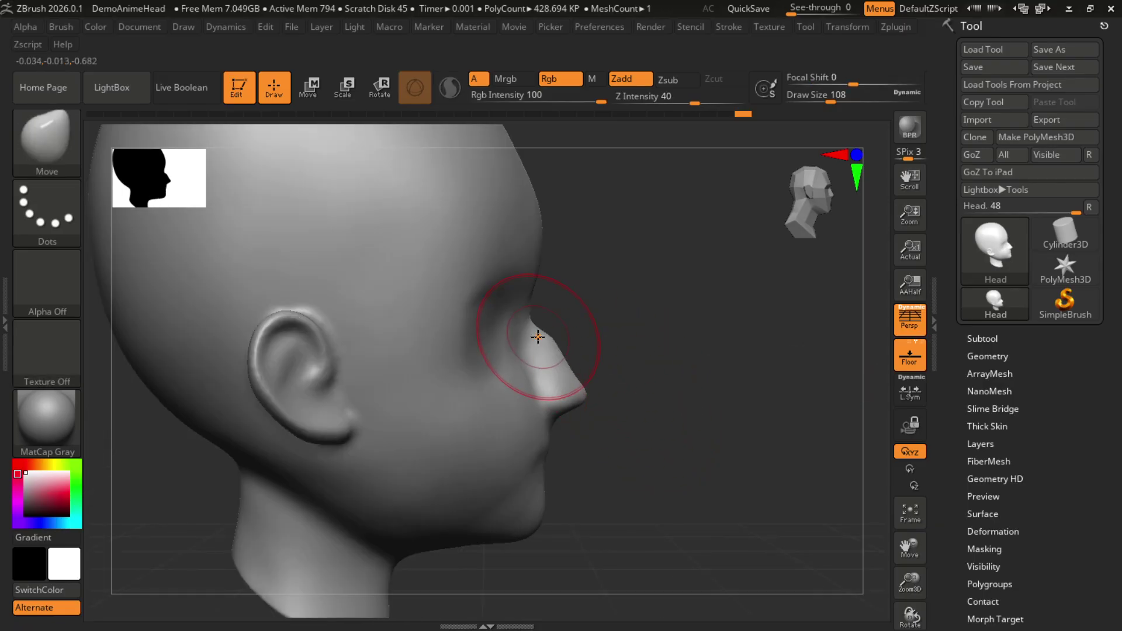
mouse_move(614, 444)
mouse_down()
mouse_move(653, 477)
mouse_move(583, 490)
mouse_move(600, 463)
mouse_up()
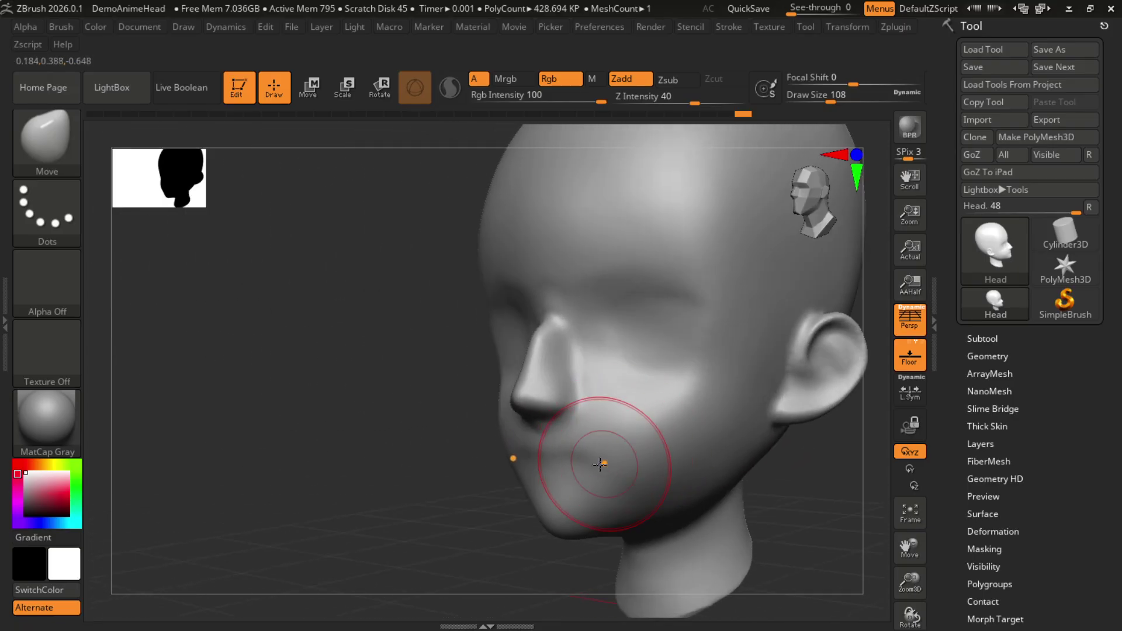
Smooth the transition between the nose and the inner eye areas at draw size 40
key(shift)
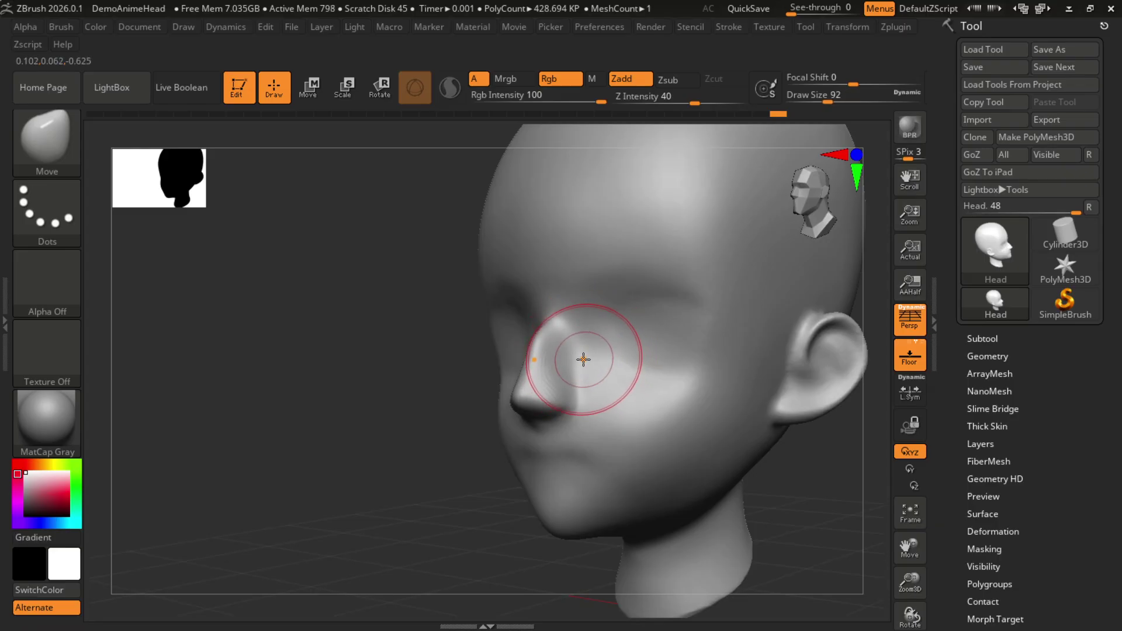
key(shift)
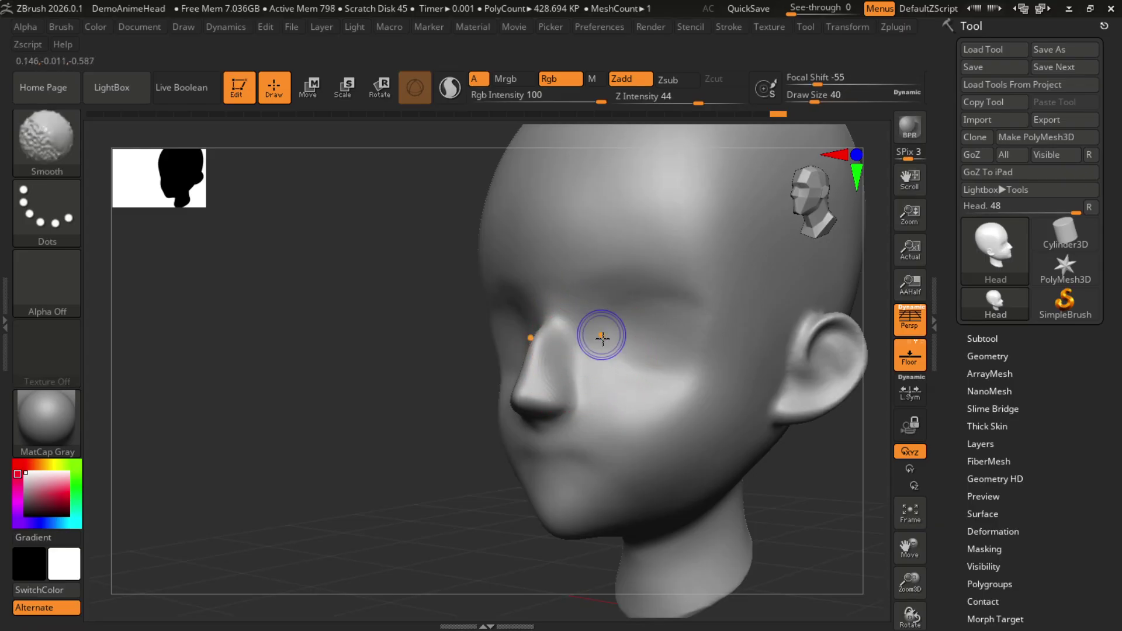
shift+drag(602, 338, 585, 356)
mouse_move(432, 468)
mouse_down()
mouse_move(415, 474)
mouse_move(441, 481)
mouse_move(722, 376)
mouse_move(720, 345)
mouse_move(643, 362)
mouse_up()
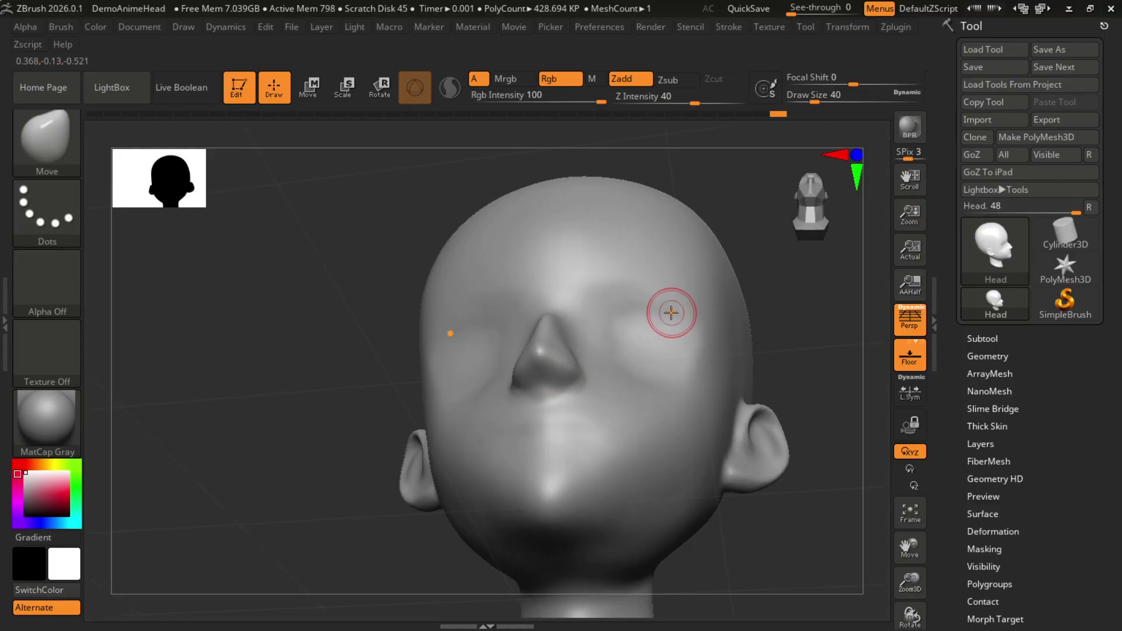
Carve initial nostril cavities into the underside of the nose with the ClayTubes brush at draw size 8
key(b)
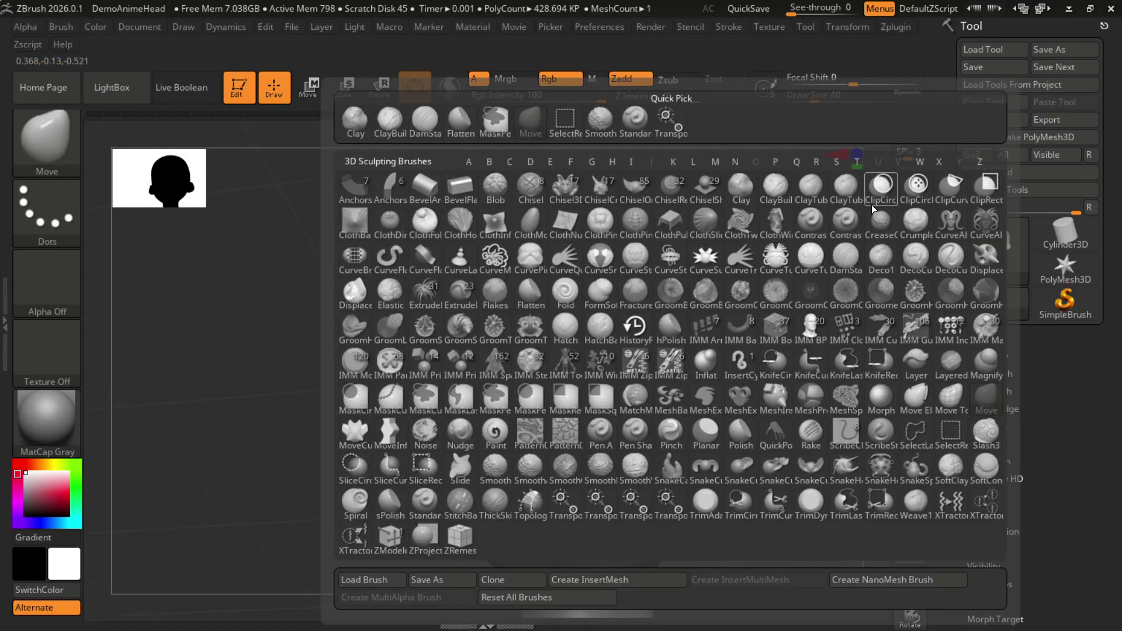
click(810, 186)
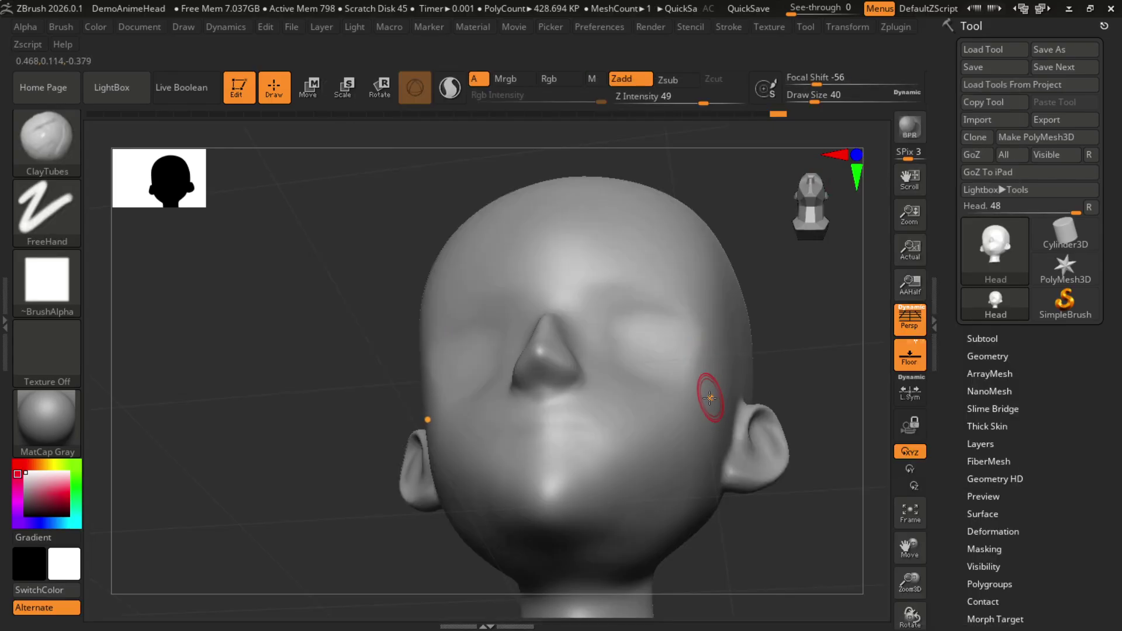
scroll(568, 415, up, 3)
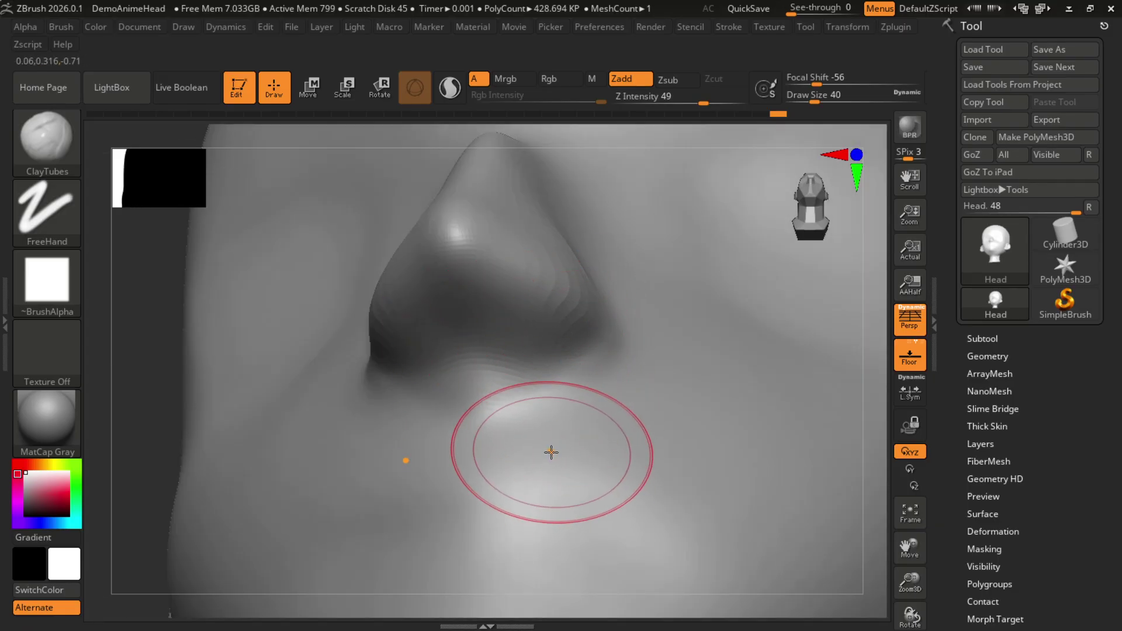
key(bracketleft)
key(bracketleft)
key(bracketleft)
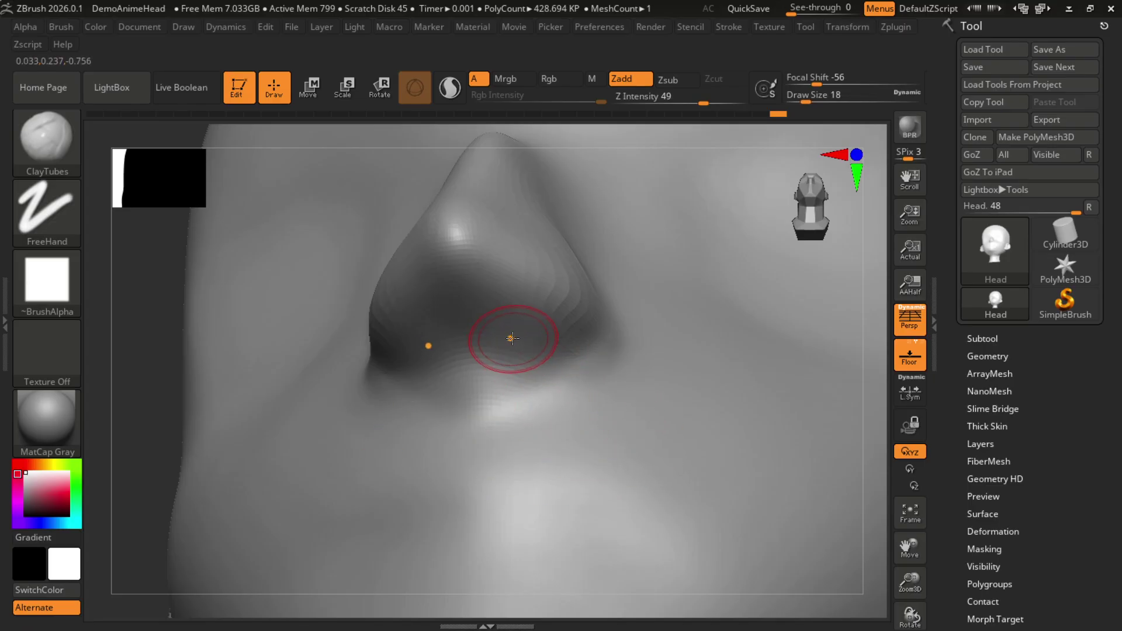
key(bracketleft)
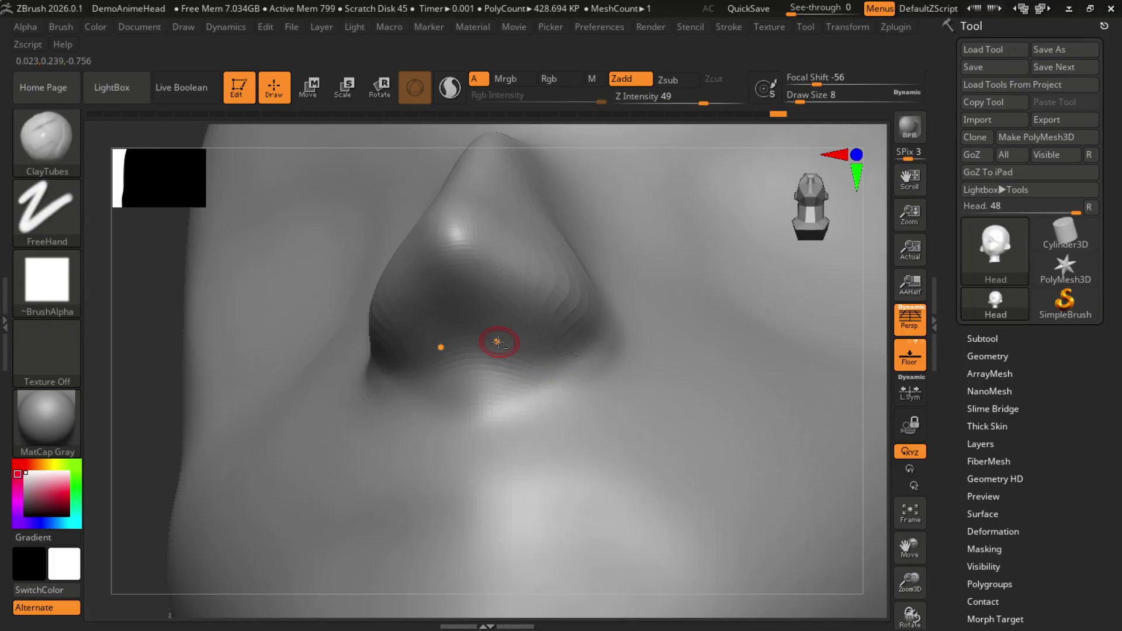
mouse_move(502, 301)
mouse_down()
mouse_move(506, 334)
mouse_move(515, 325)
mouse_up()
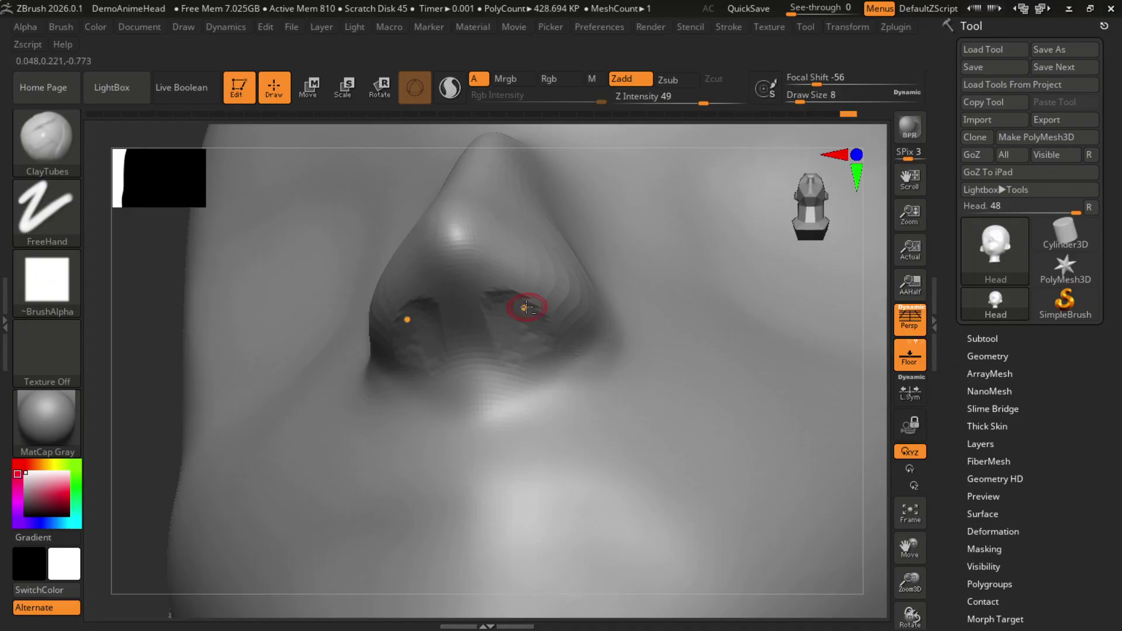
Deepen the nostril cavities from below with ClayTubes at draw size 8 and Z Intensity 49
drag(150, 438, 123, 449)
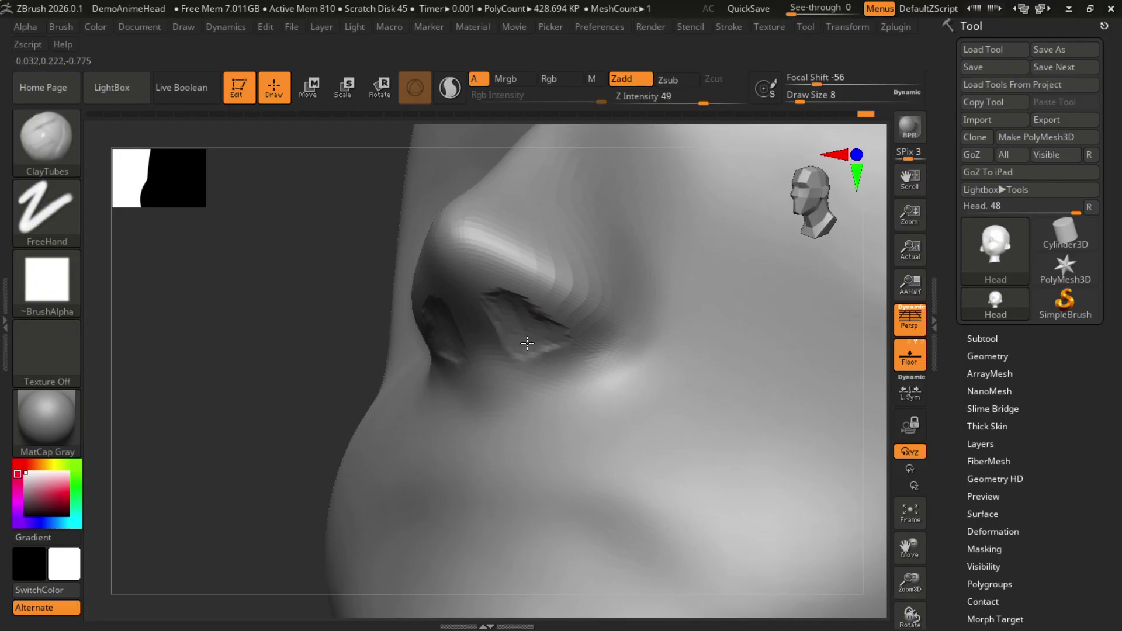
drag(274, 453, 284, 374)
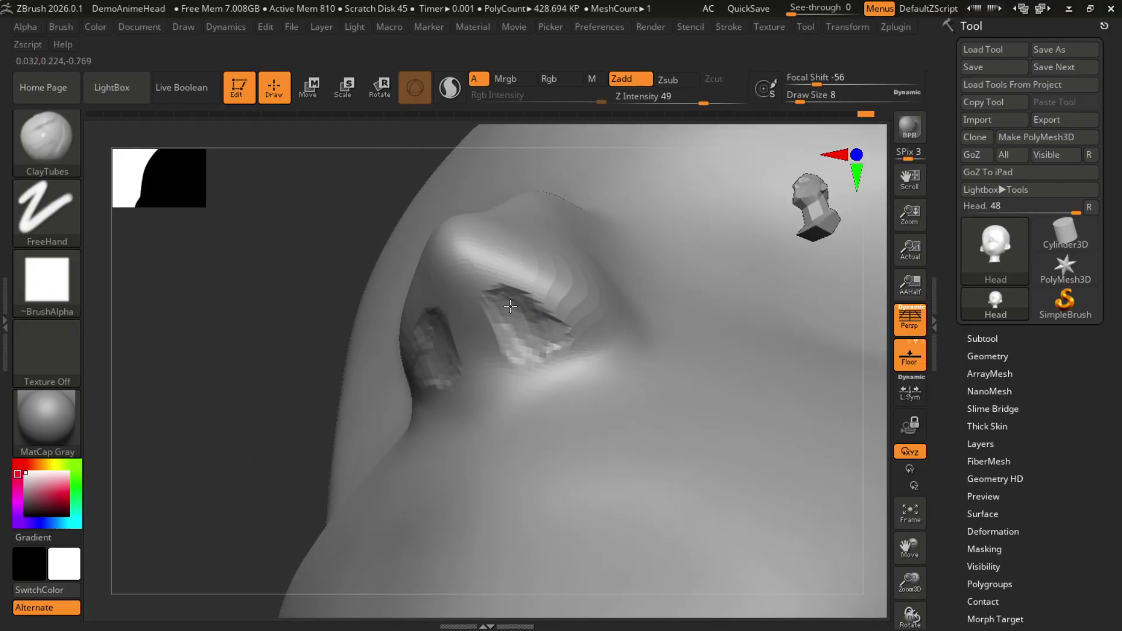
click(535, 330)
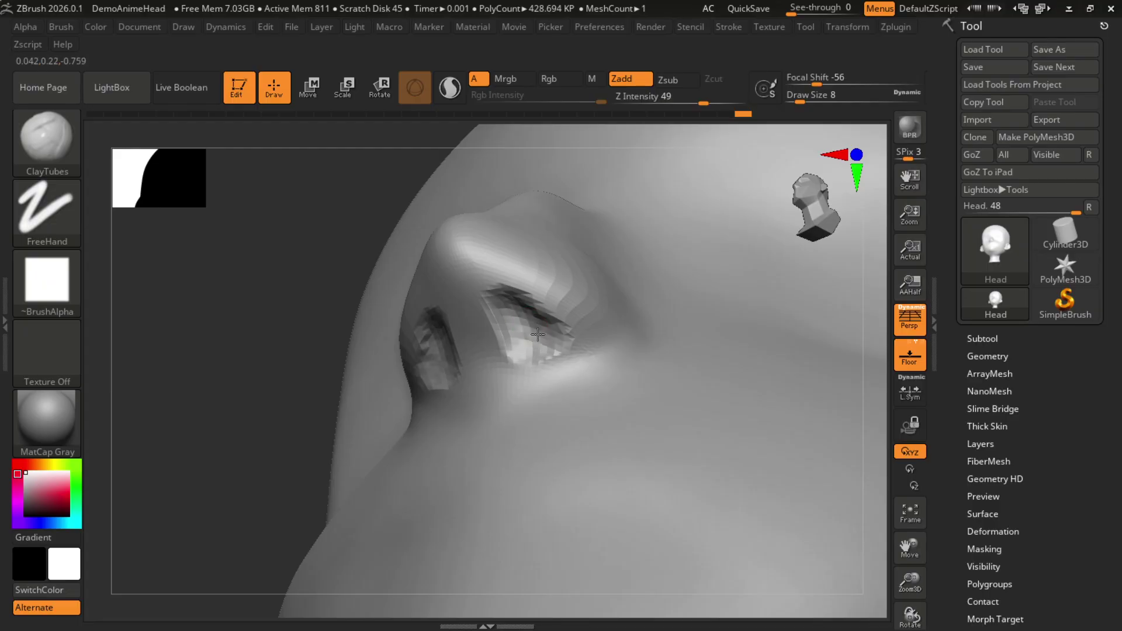
drag(221, 419, 520, 325)
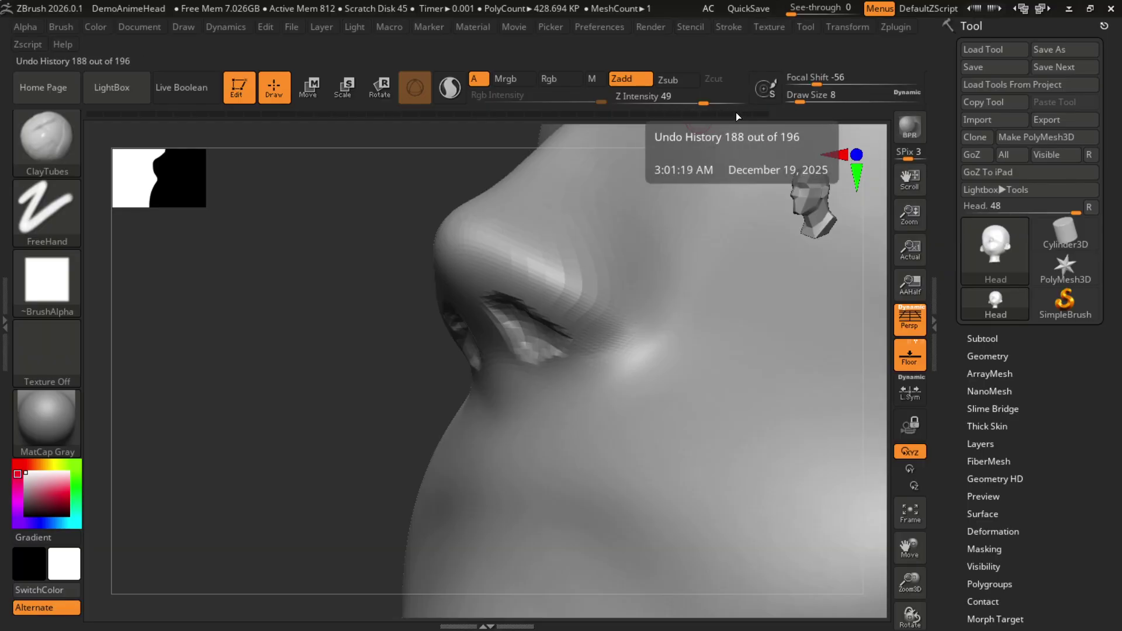
Set the ClayTubes Z Intensity to 58 and carve the upper inner edges of the nostrils deeper
click(716, 103)
click(716, 101)
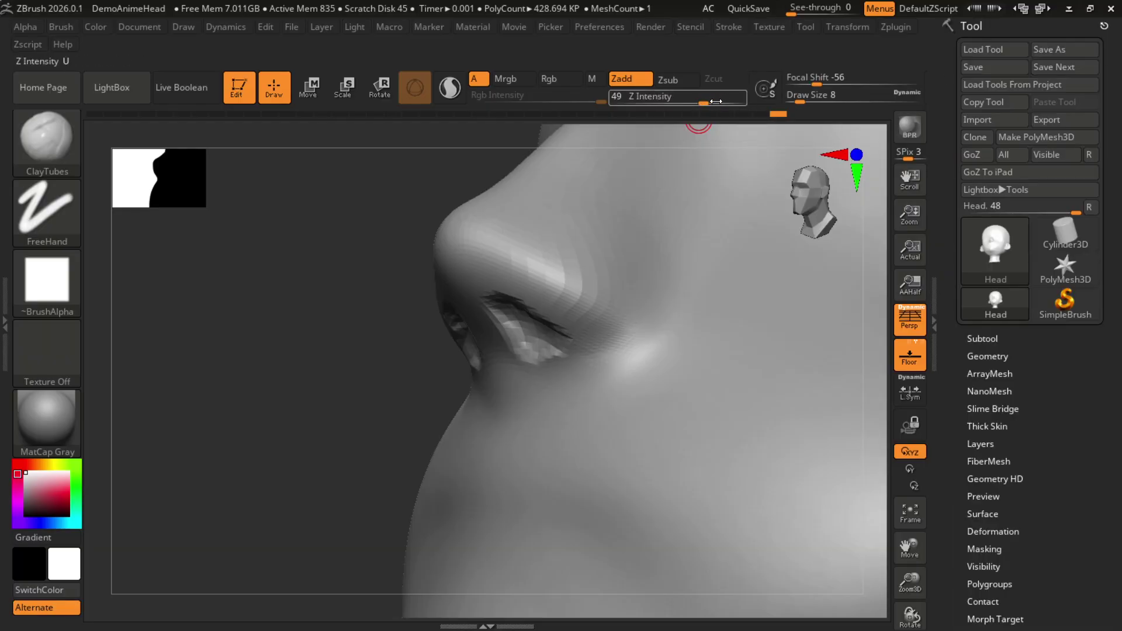
drag(703, 102, 713, 103)
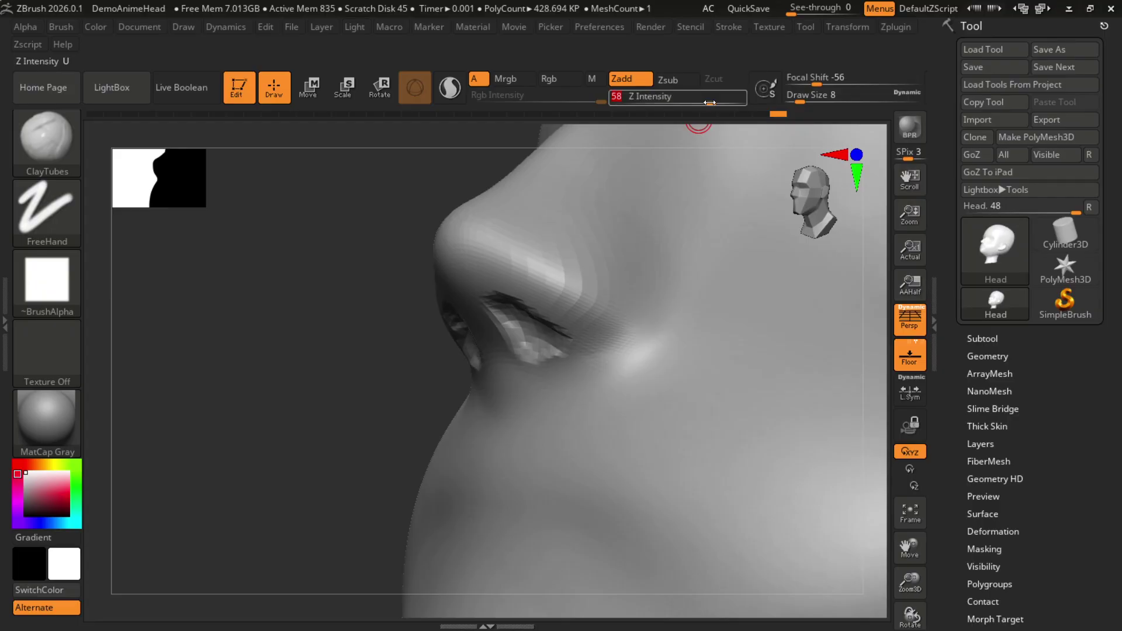
drag(509, 321, 519, 318)
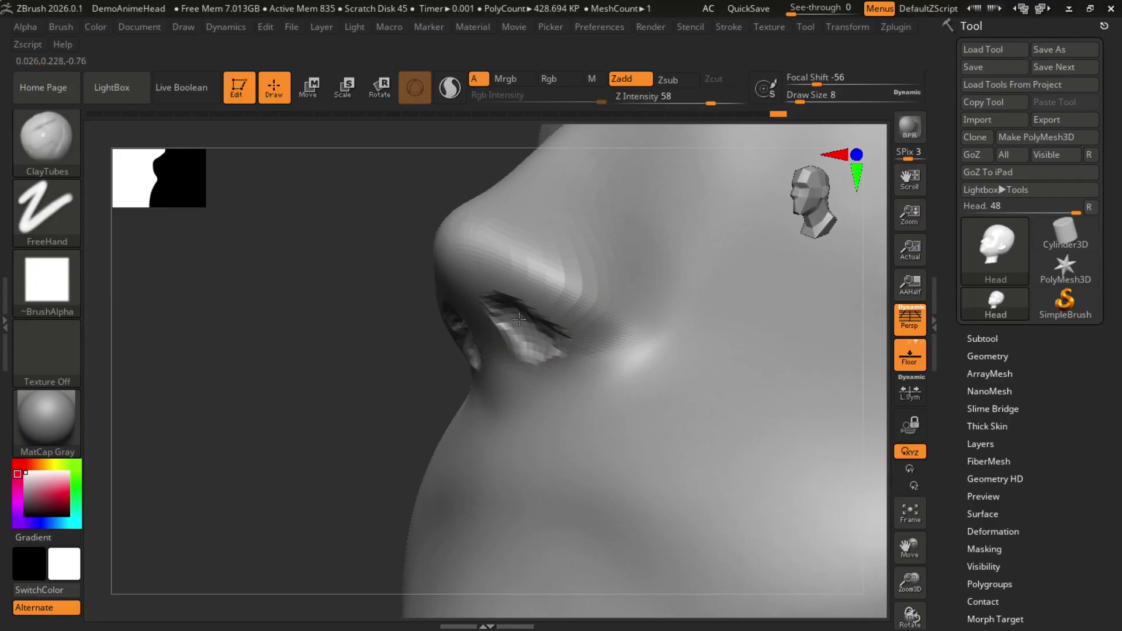
drag(306, 488, 266, 389)
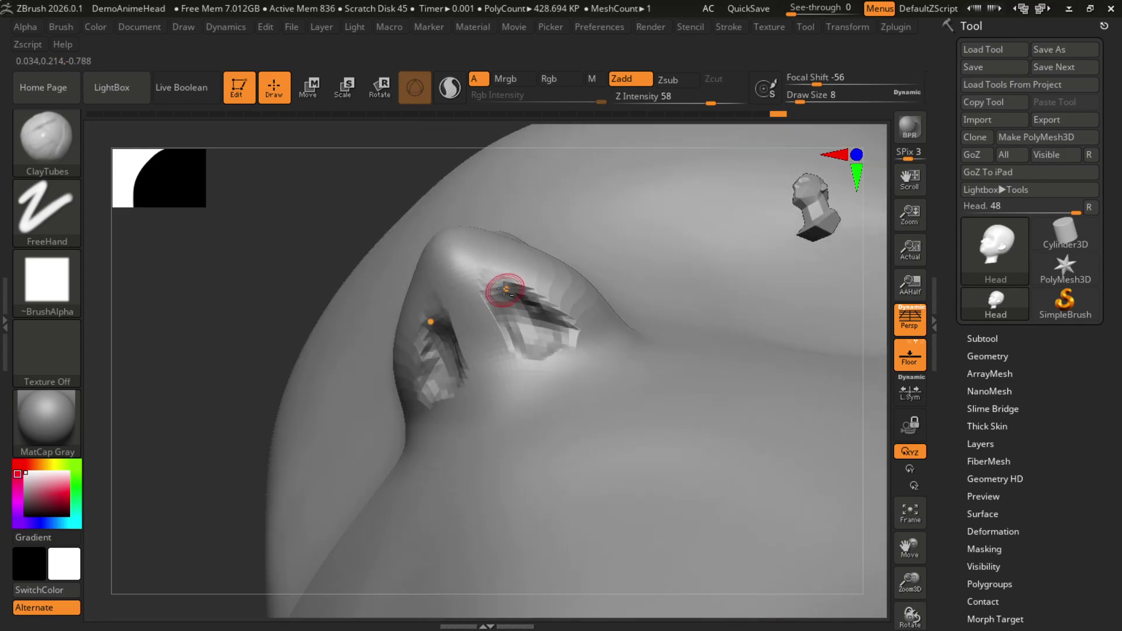
mouse_move(509, 301)
mouse_down()
mouse_move(540, 330)
mouse_move(568, 320)
mouse_up()
Smooth the faceted nostril interiors at draw size 8, touching up the cavities with ClayTubes between smoothing passes
mouse_move(512, 296)
shift+mouse_down()
mouse_move(503, 316)
mouse_move(549, 340)
mouse_move(538, 360)
mouse_move(547, 328)
mouse_move(537, 334)
shift+mouse_up()
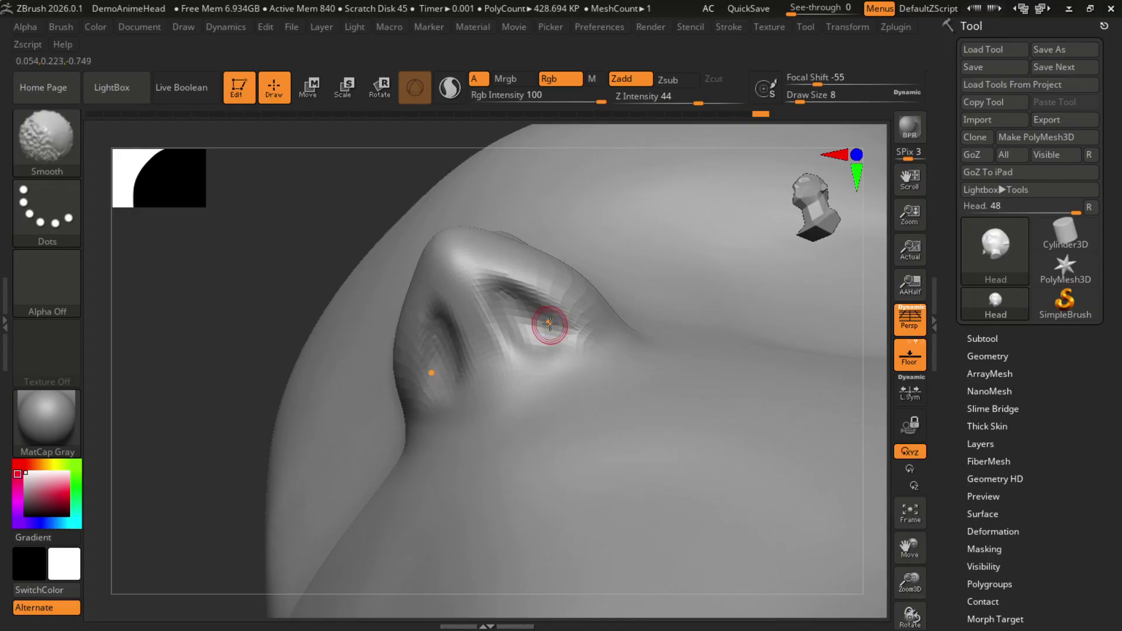
key(b)
key(c)
key(t)
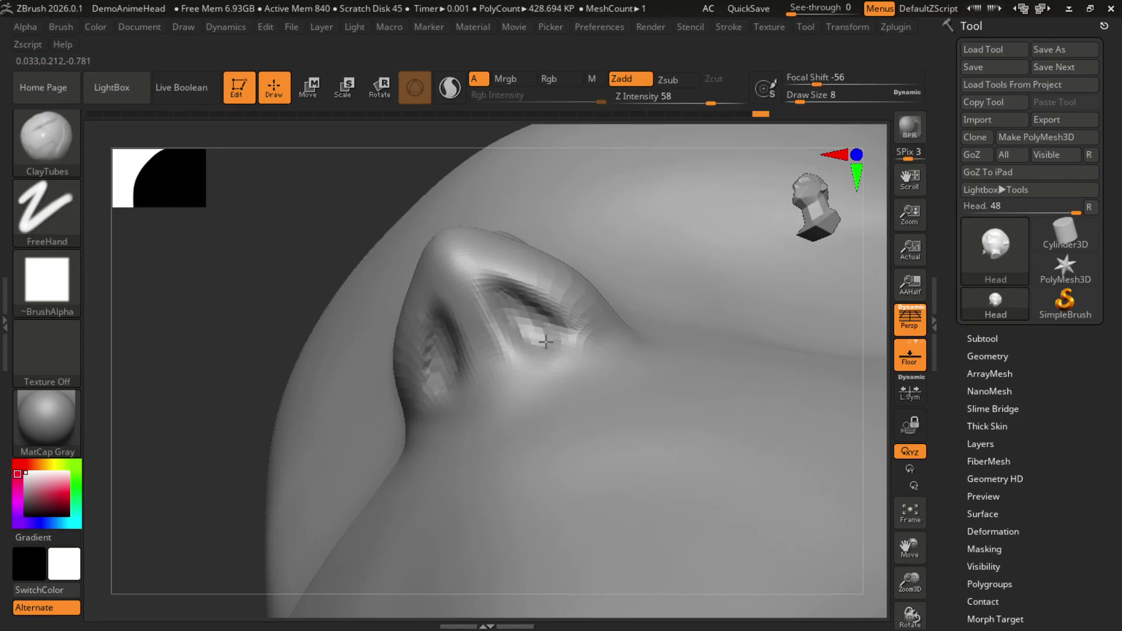
key(shift)
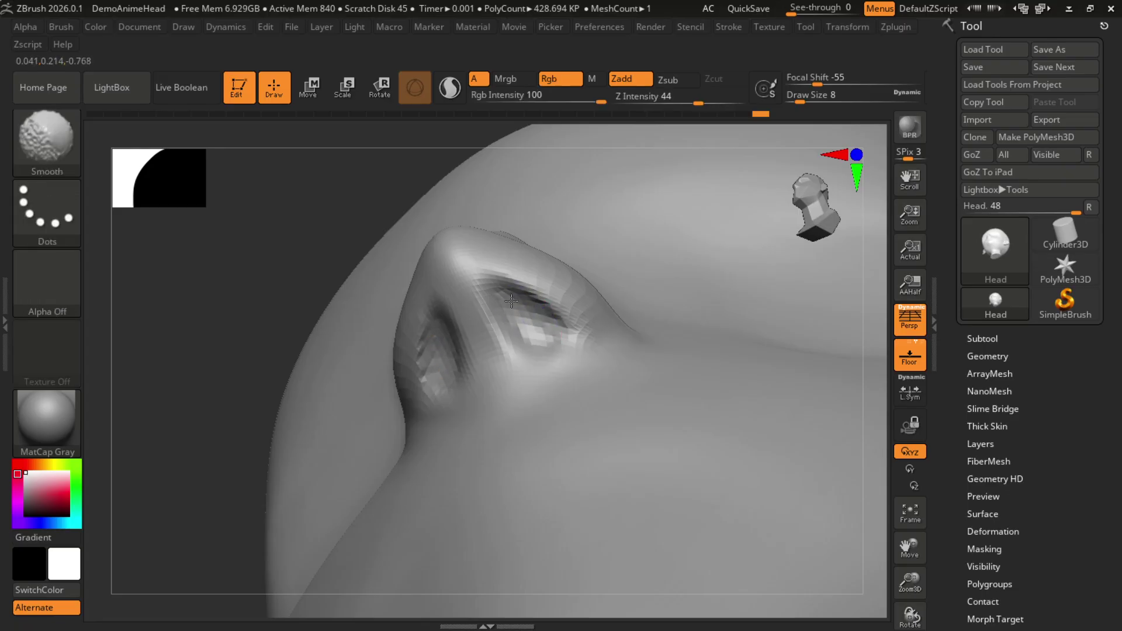
mouse_move(548, 329)
shift+mouse_down()
mouse_move(534, 303)
mouse_move(564, 319)
shift+mouse_up()
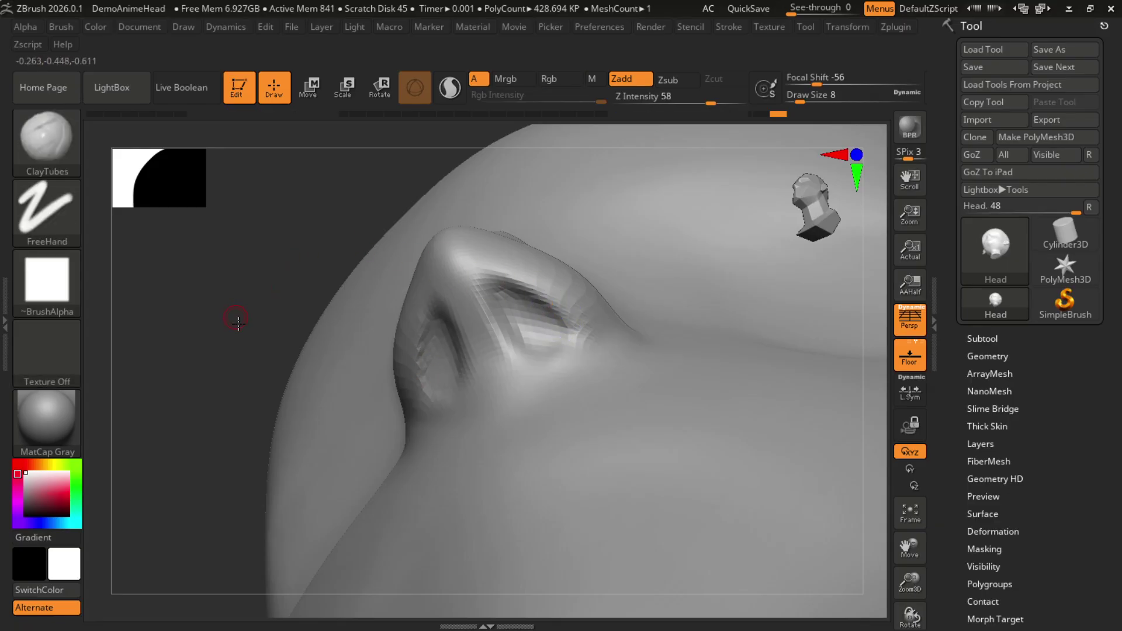
Adjust the nostril rims and underside of the nose with the Move brush, enlarging the draw size through 14 and 34 to 62
mouse_move(238, 319)
mouse_down()
mouse_move(221, 390)
mouse_move(238, 466)
mouse_move(271, 526)
mouse_move(345, 466)
mouse_move(318, 458)
mouse_move(634, 323)
mouse_move(638, 305)
mouse_up()
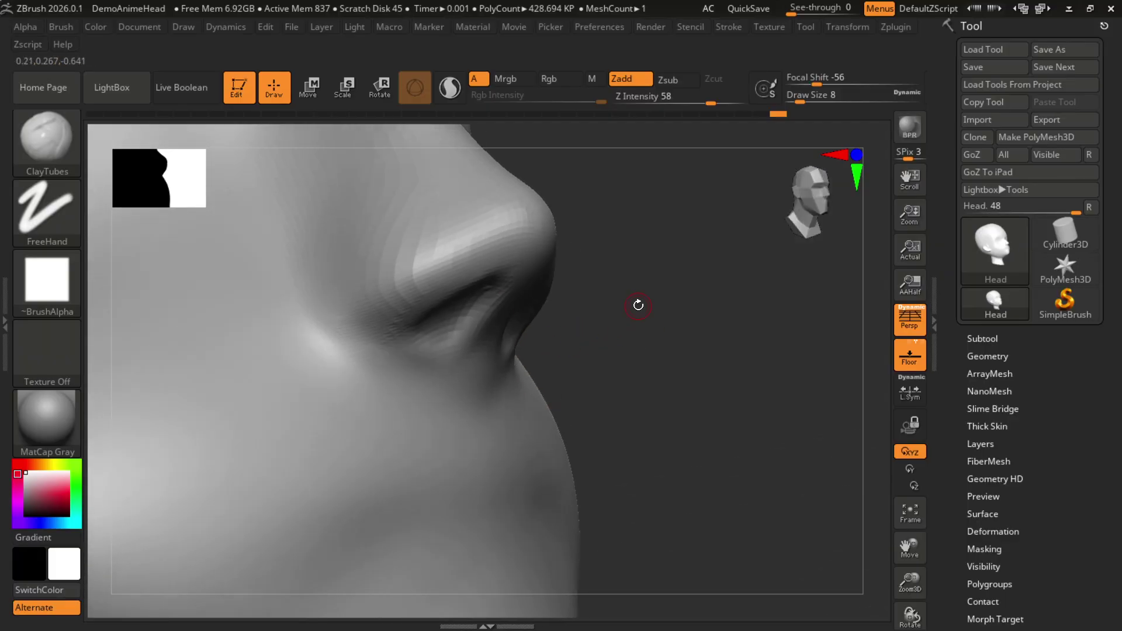
key(b)
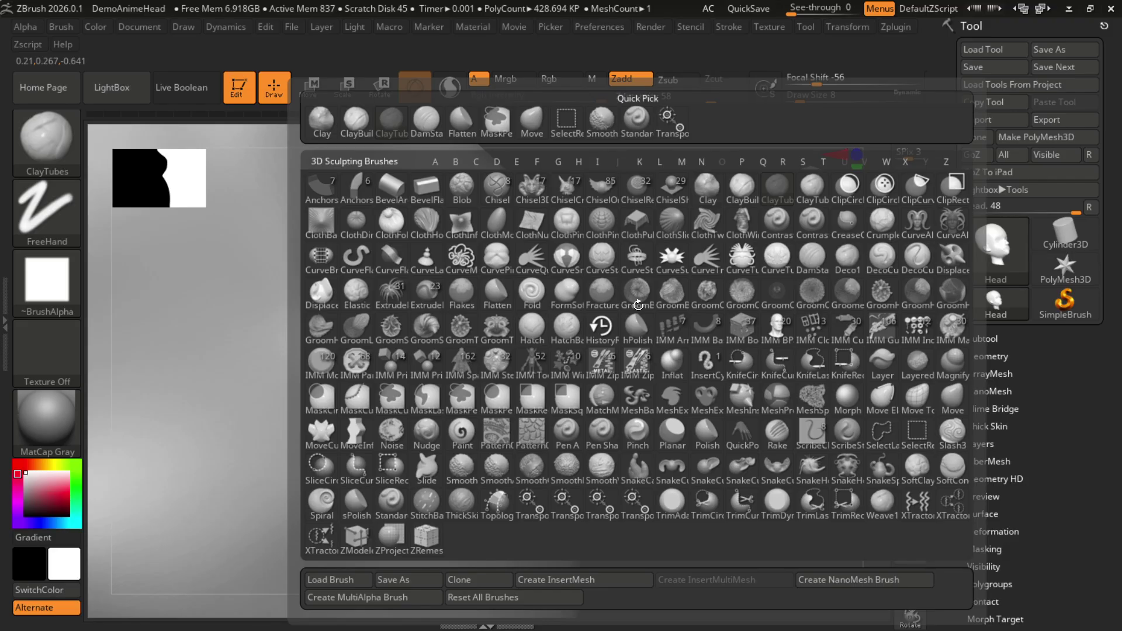
key(m)
key(v)
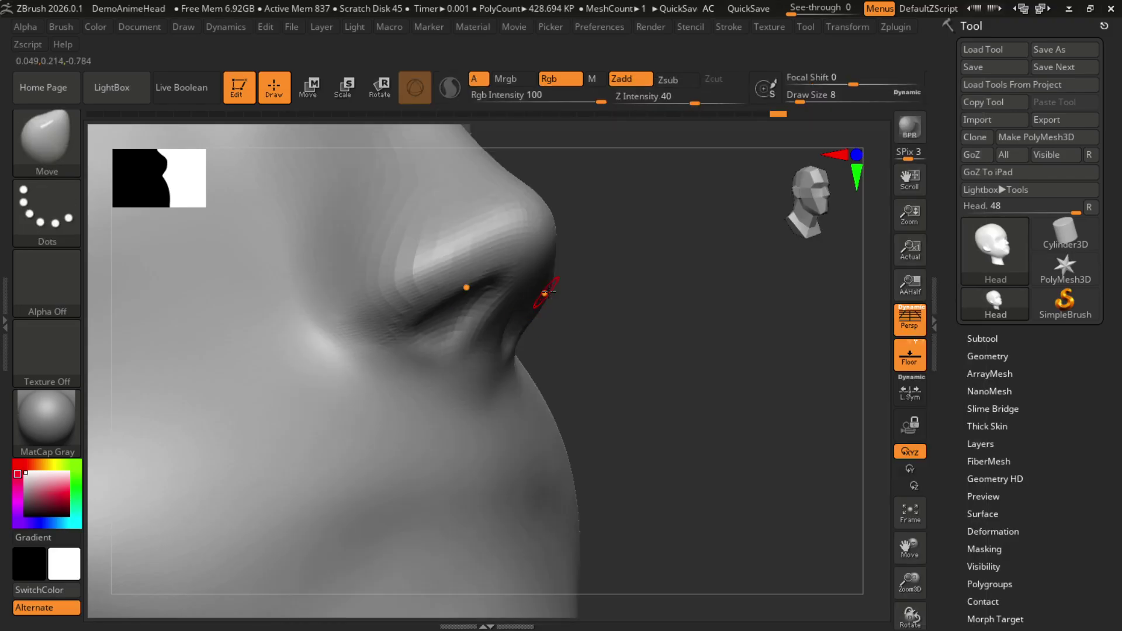
drag(682, 393, 702, 382)
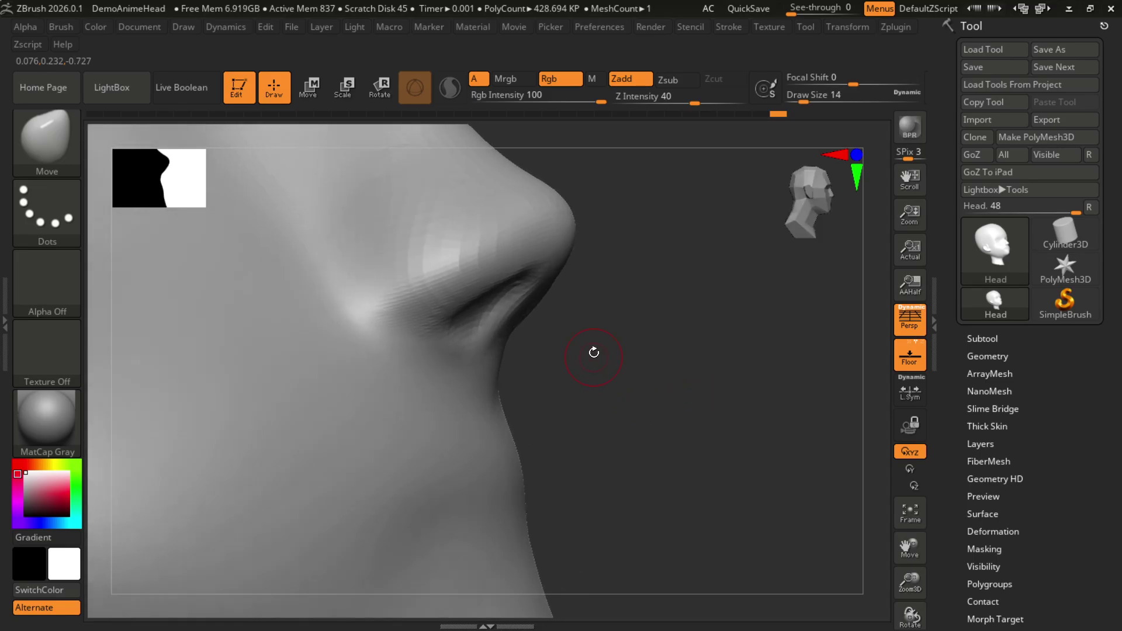
key(])
key(])
mouse_move(616, 313)
mouse_down()
mouse_move(517, 310)
mouse_move(476, 337)
mouse_up()
key(])
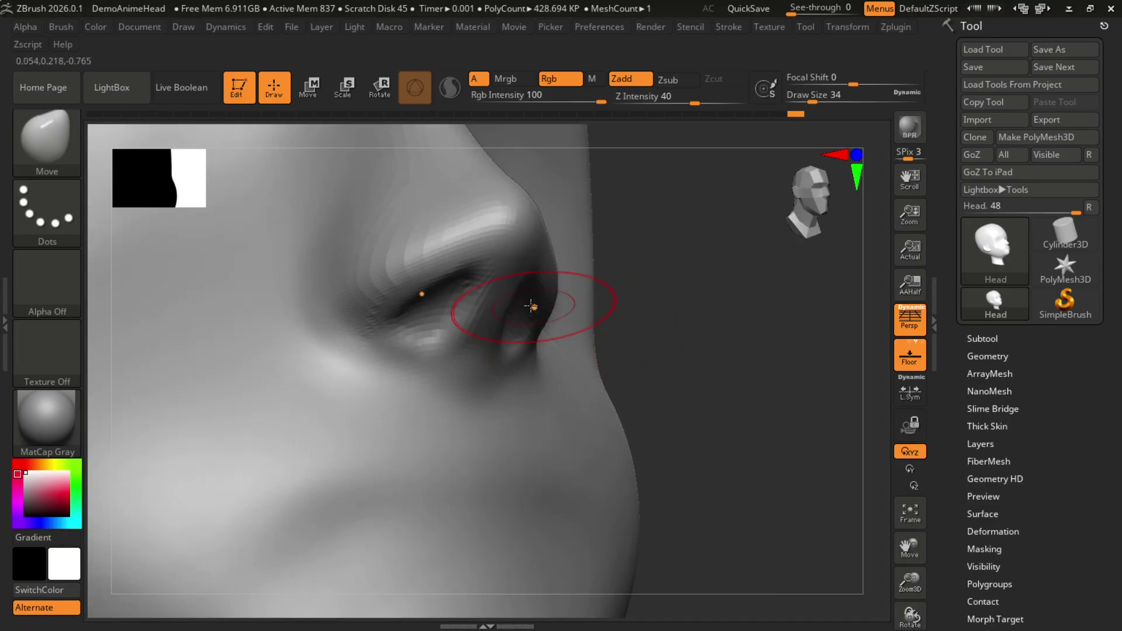
key(])
drag(484, 286, 489, 280)
key(])
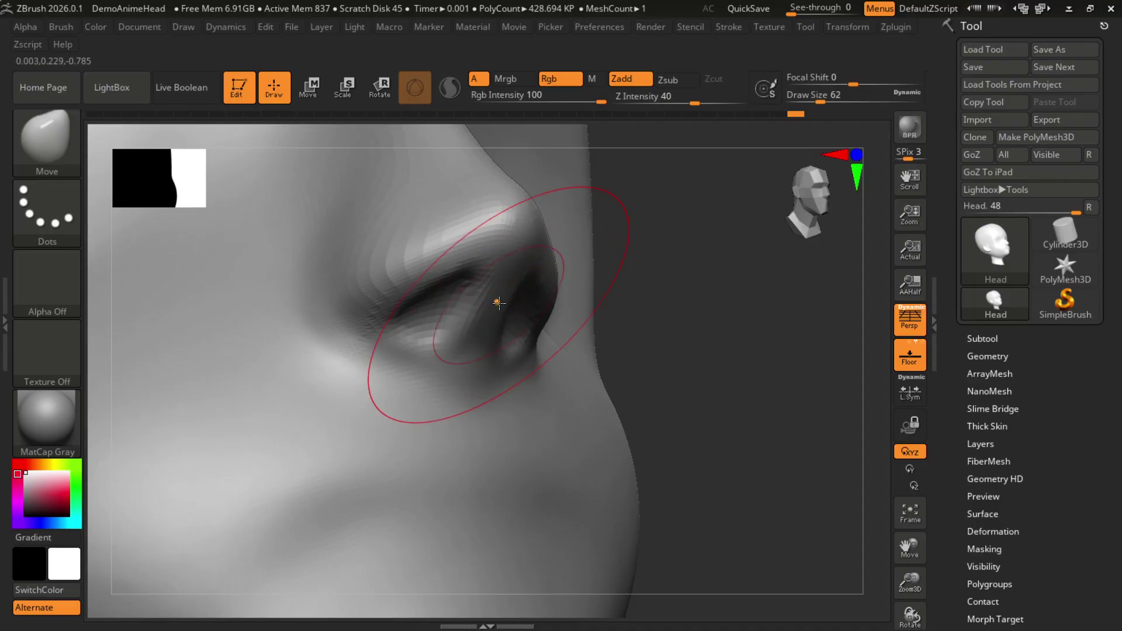
Undo the last change between the nostrils and refine the inner nostril edges with the Move brush at draw size 14
key([)
key([)
key([)
key([)
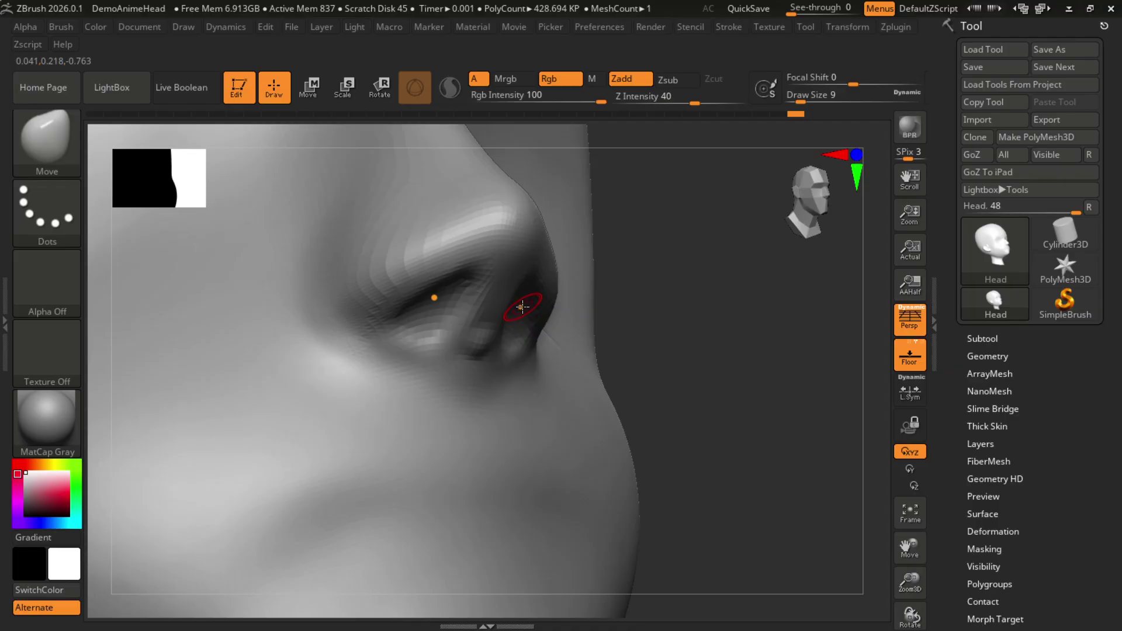
key(ctrl+z)
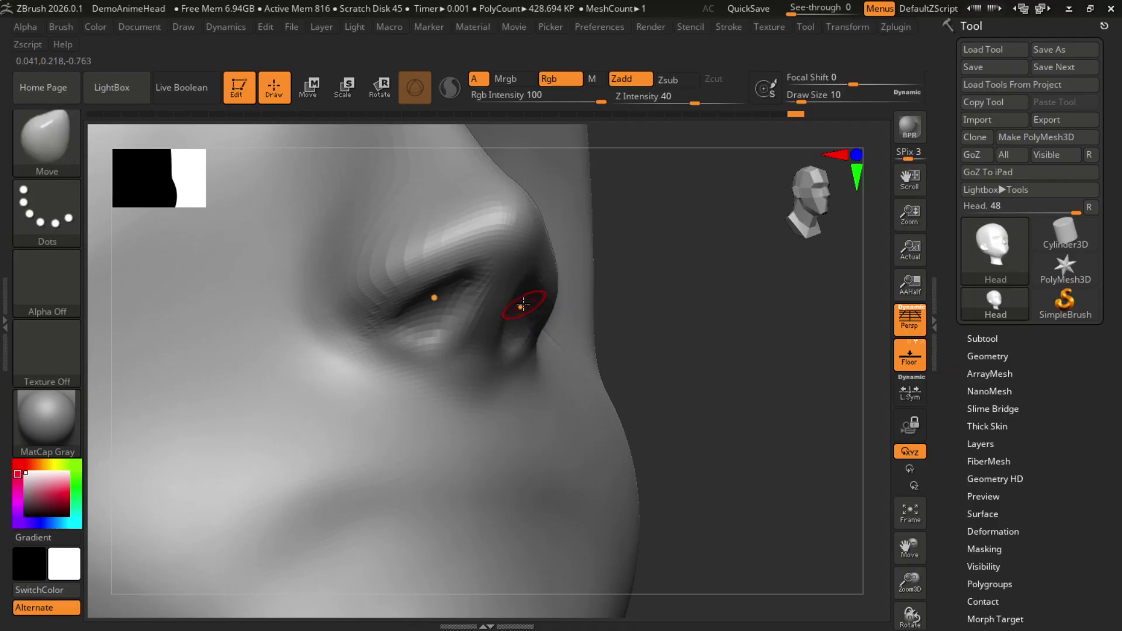
drag(609, 305, 663, 331)
key(])
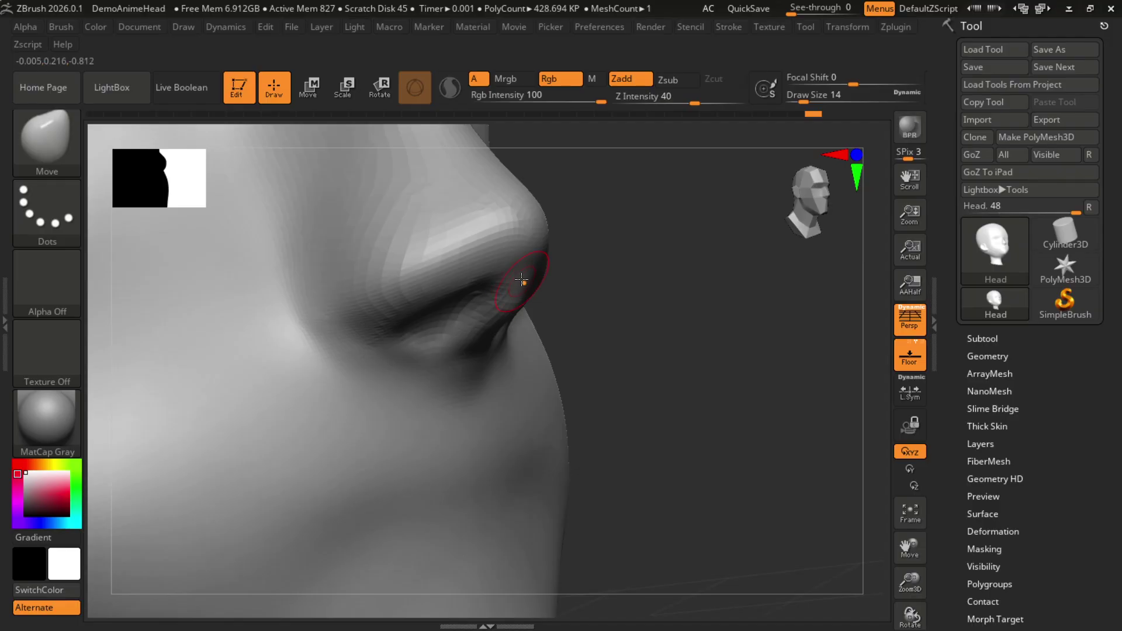
Pull the nose tip and its underside forward in profile with the Move brush, enlarging the draw size through 34 to 42
mouse_move(638, 330)
mouse_down()
mouse_move(599, 337)
mouse_move(569, 318)
mouse_up()
key(bracketright)
key(bracketright)
key(bracketright)
key(bracketright)
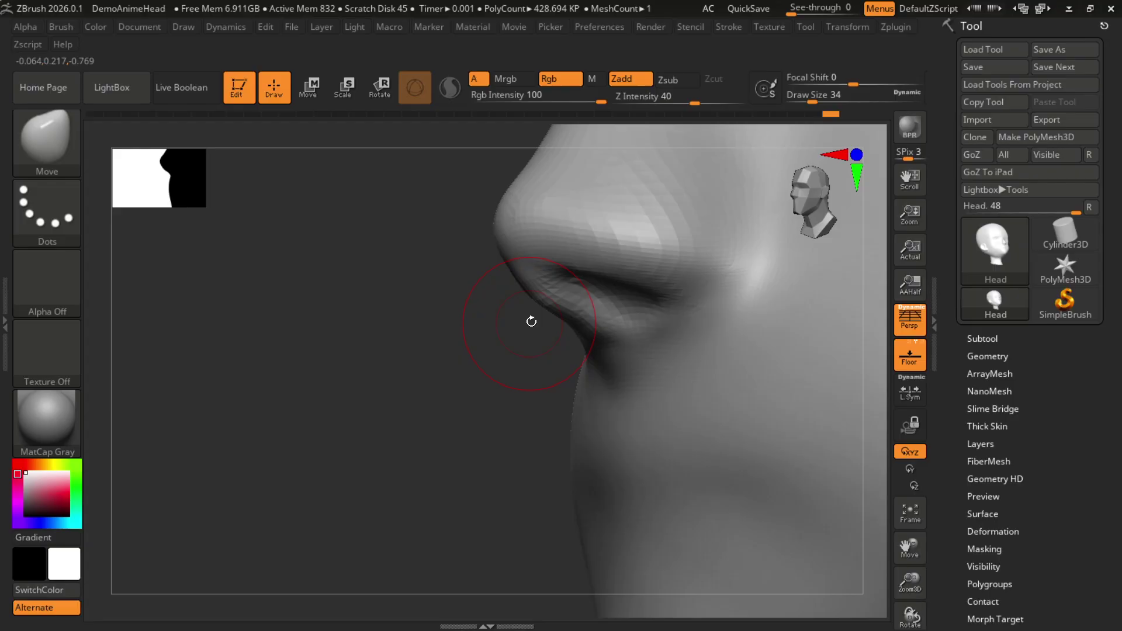
key(bracketright)
mouse_move(513, 263)
mouse_down()
mouse_move(502, 270)
mouse_move(495, 242)
mouse_up()
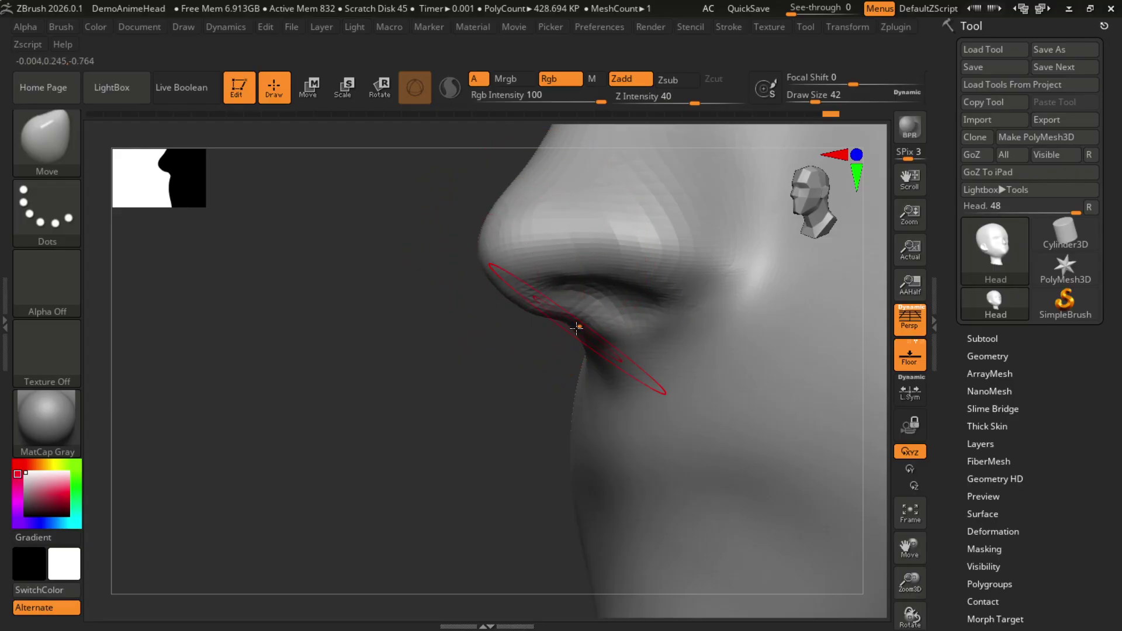
Adjust the lower nostril rim and nose tip in profile with the Move brush, varying the draw size between 9 and 46
key(bracketleft)
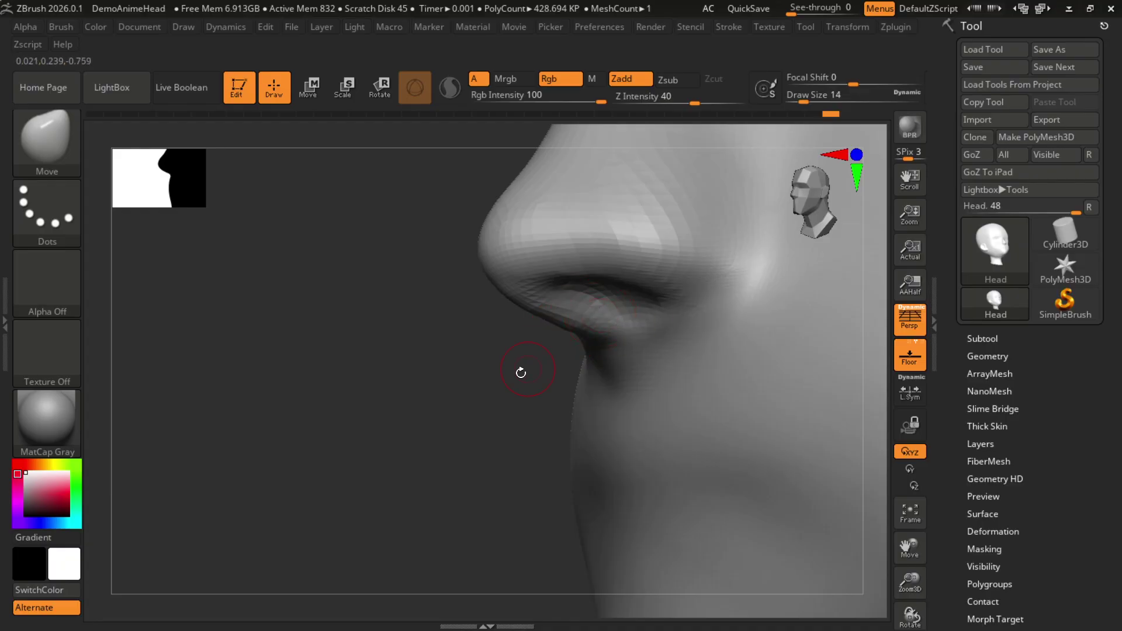
drag(521, 372, 589, 334)
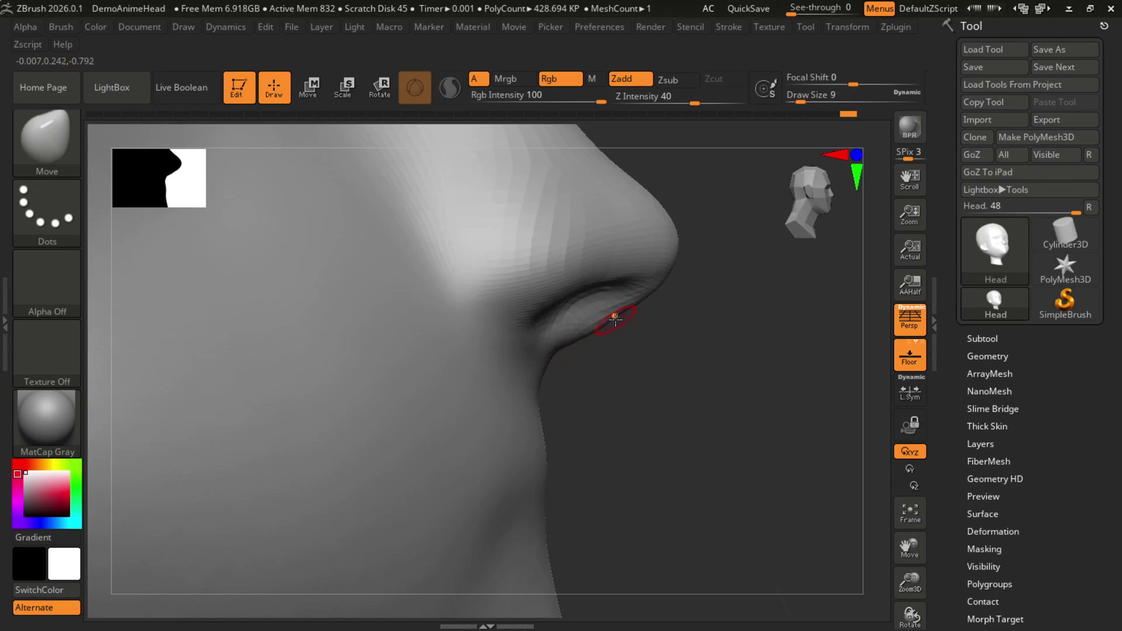
drag(617, 315, 630, 310)
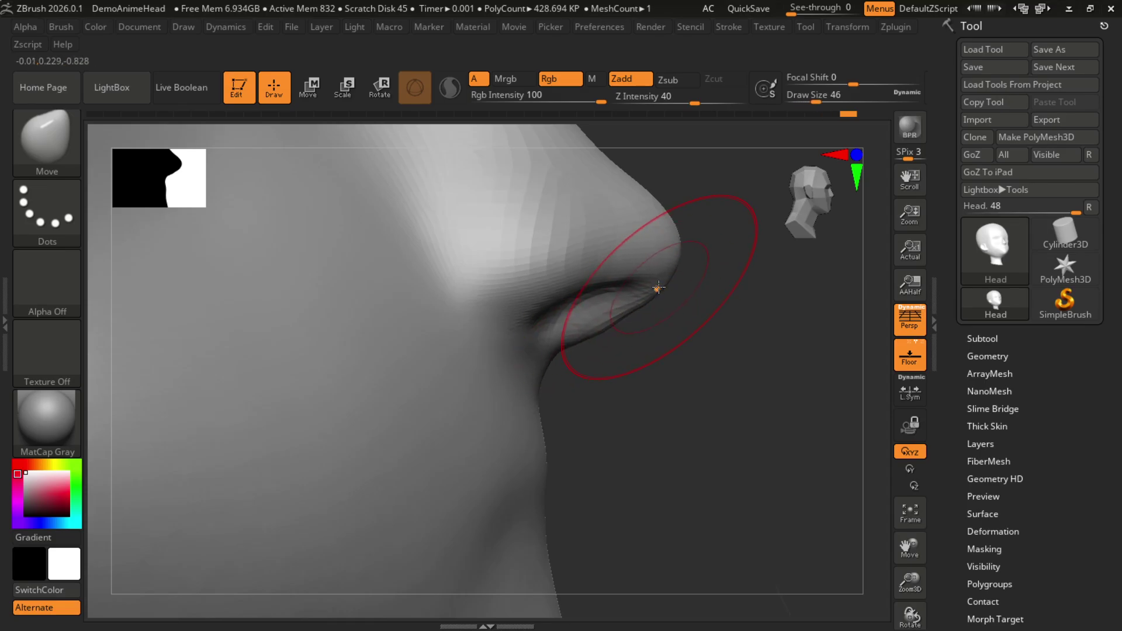
key(bracketleft)
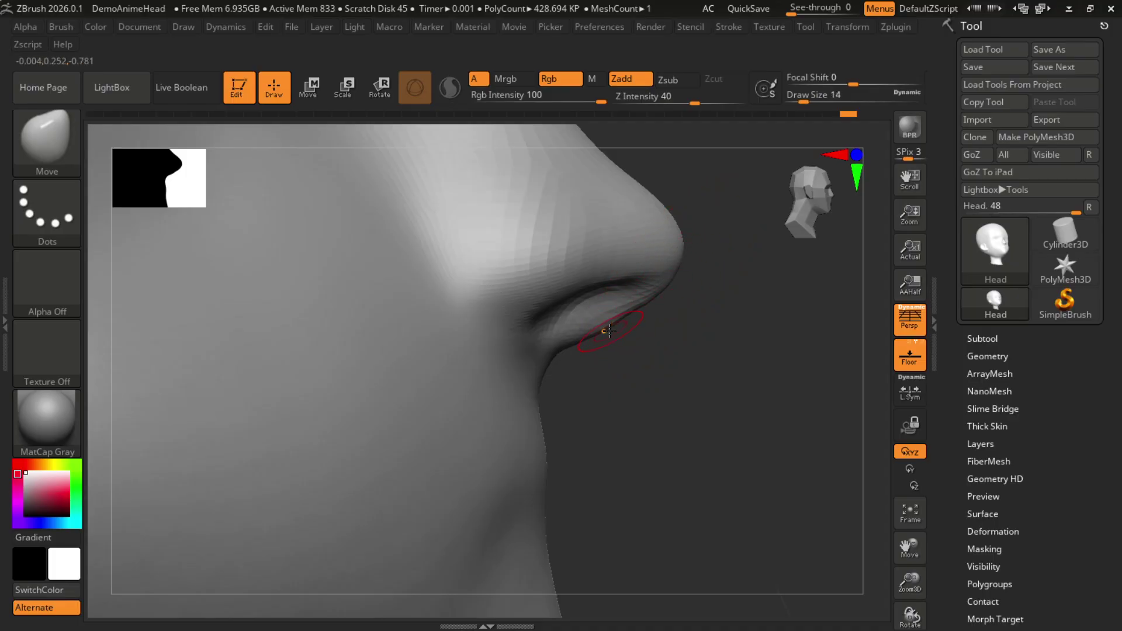
Shape the columella and outer nostril wings with the Move brush at draw size 26, undoing the unwanted columella stroke
drag(690, 344, 639, 330)
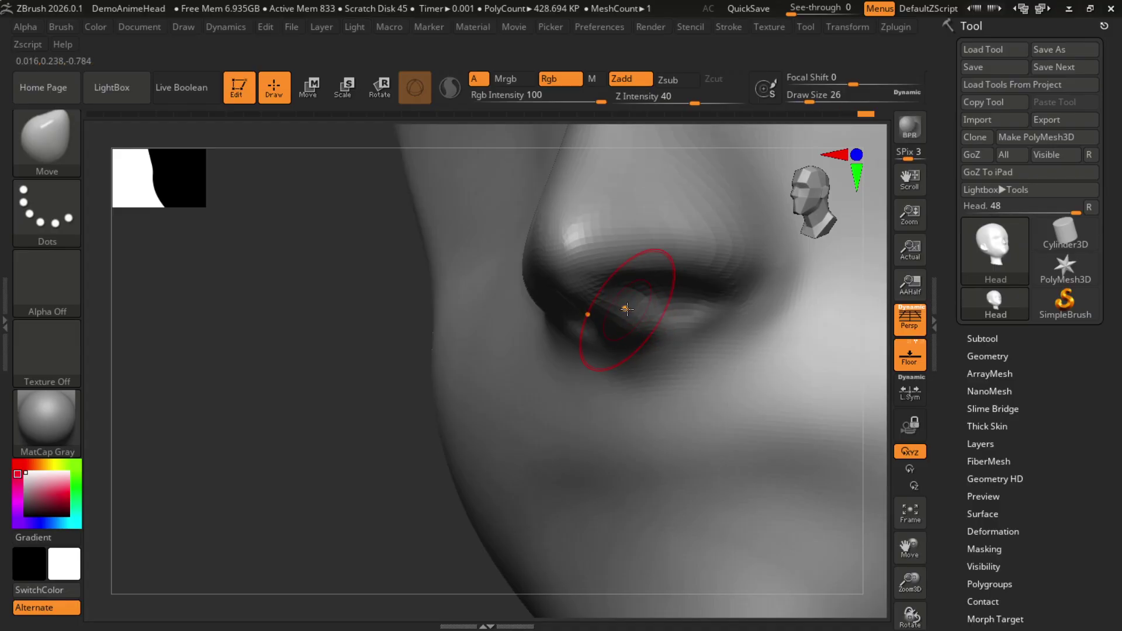
drag(322, 473, 389, 453)
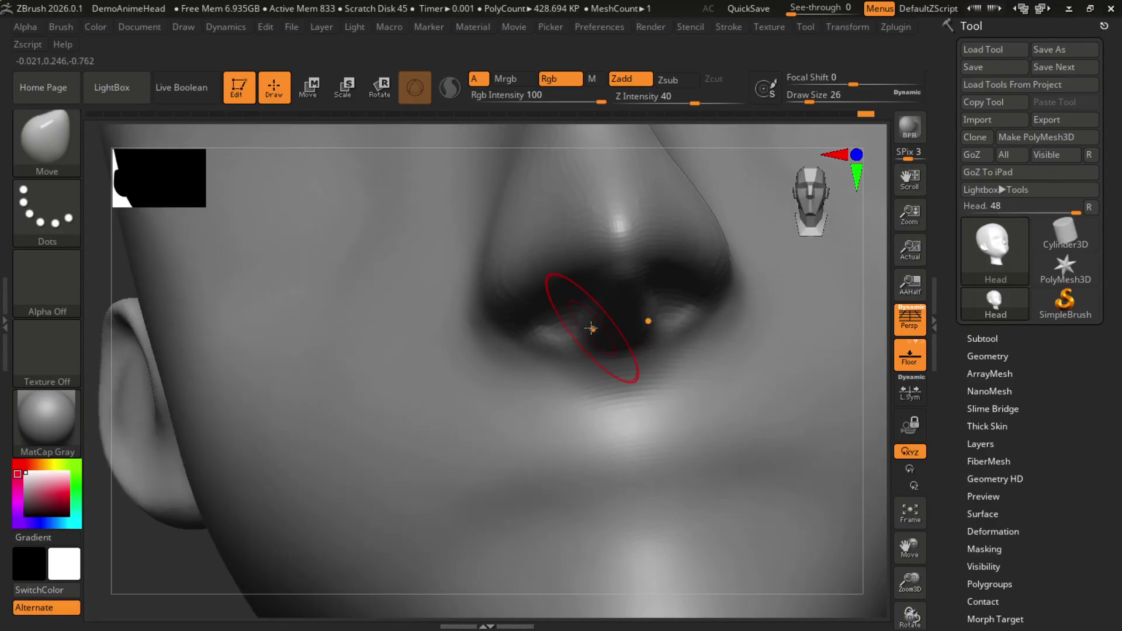
key(ctrl+z)
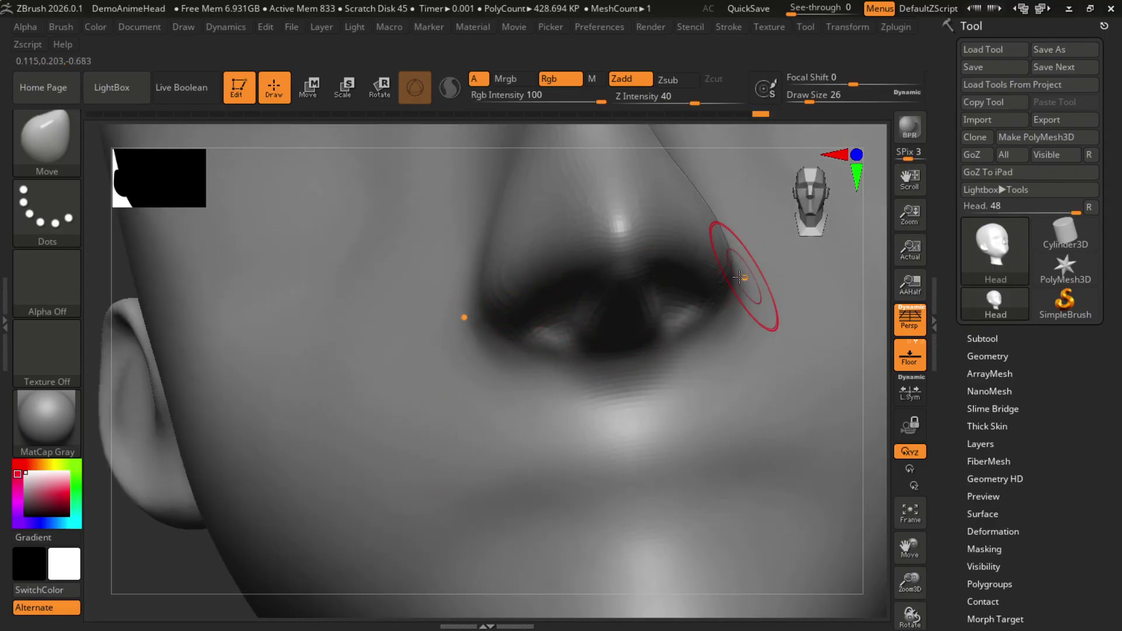
mouse_move(173, 554)
mouse_down()
mouse_move(235, 556)
mouse_move(271, 524)
mouse_move(230, 538)
mouse_move(233, 501)
mouse_up()
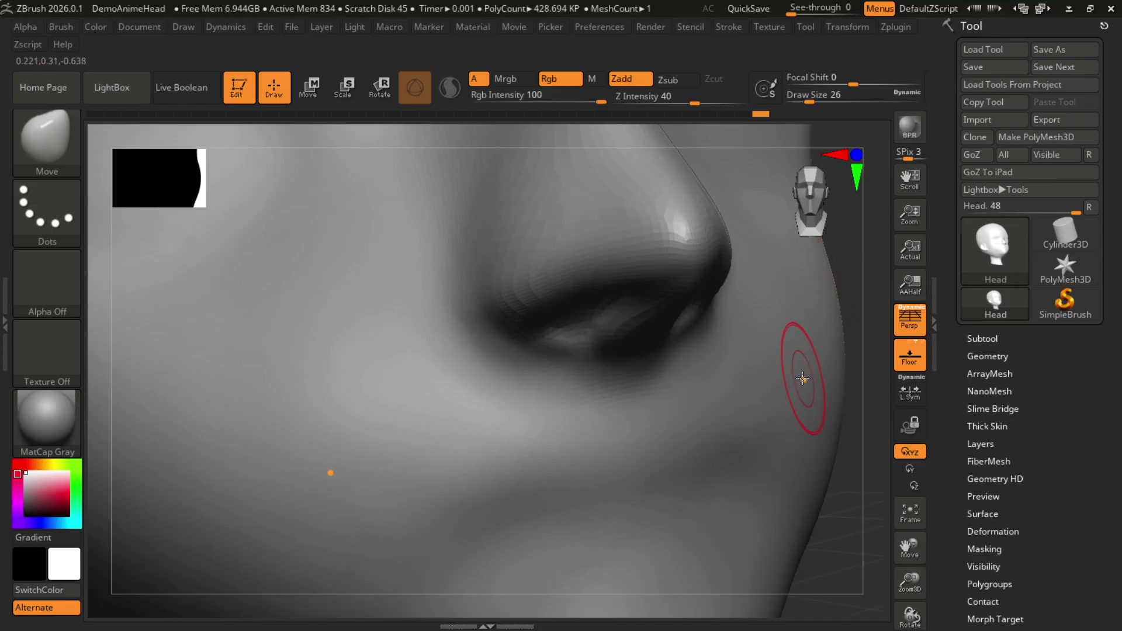
Reshape the nostril wings and the sides of the nose tip with the Move brush at draw size 26
drag(910, 550, 842, 457)
mouse_move(675, 371)
mouse_down()
mouse_move(671, 401)
mouse_move(640, 402)
mouse_move(672, 451)
mouse_up()
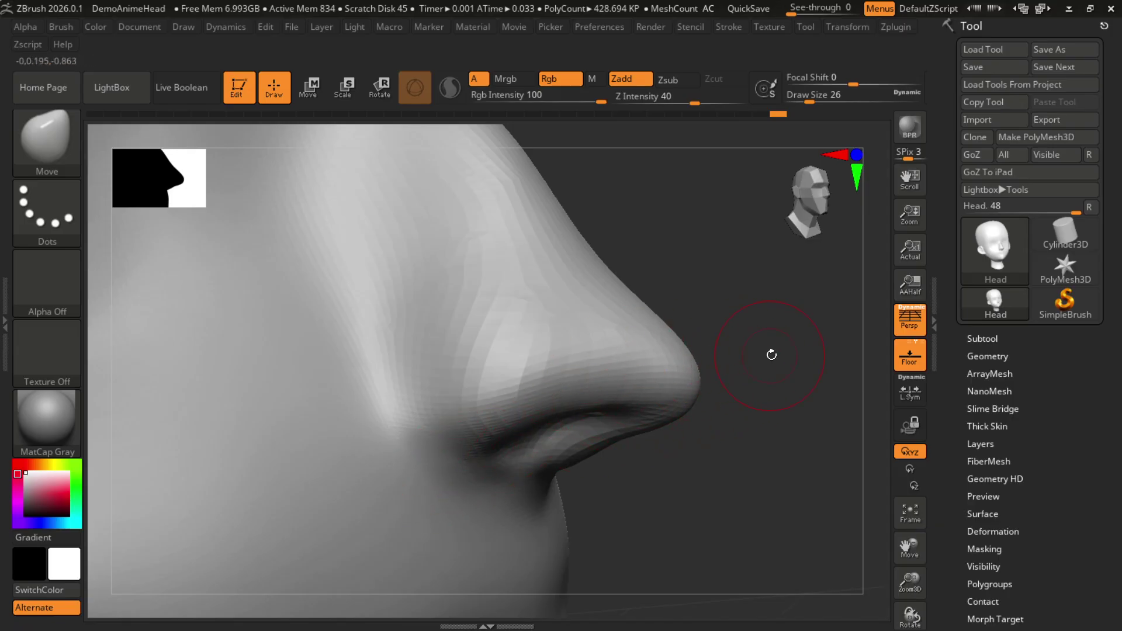
mouse_move(770, 350)
mouse_down()
mouse_move(721, 384)
mouse_move(727, 393)
mouse_move(728, 384)
mouse_up()
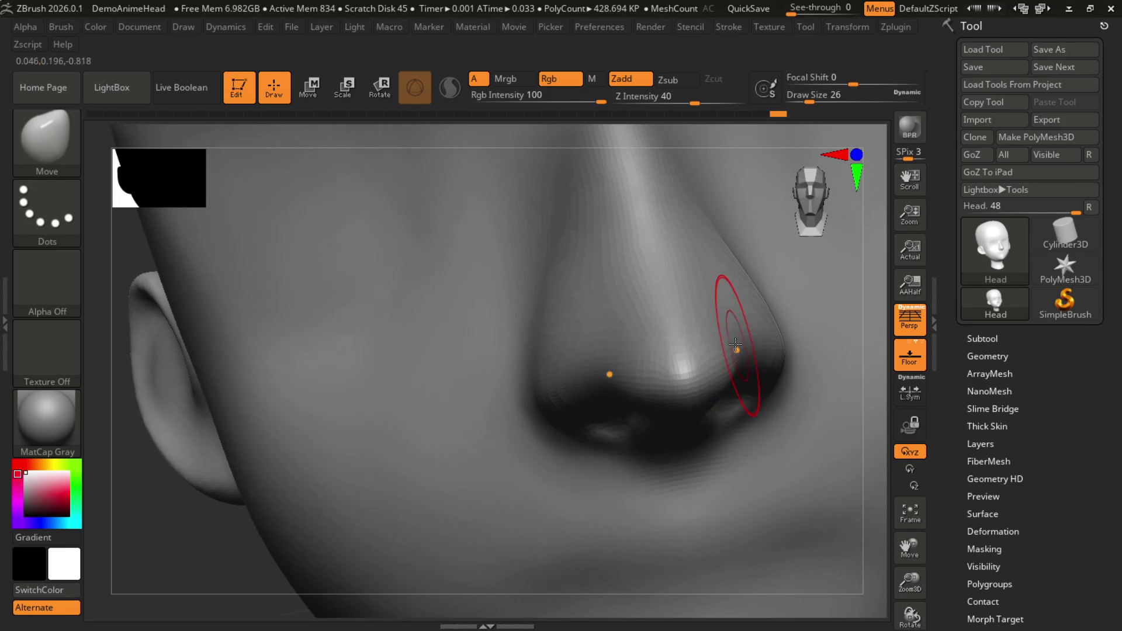
drag(604, 401, 613, 356)
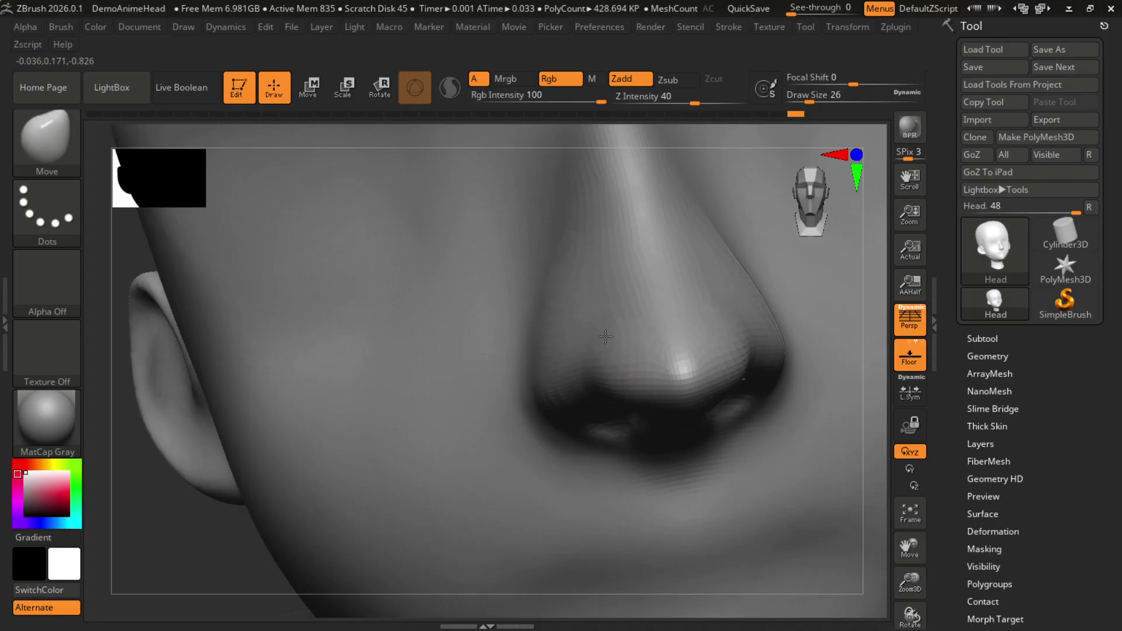
right_drag(446, 450, 479, 398)
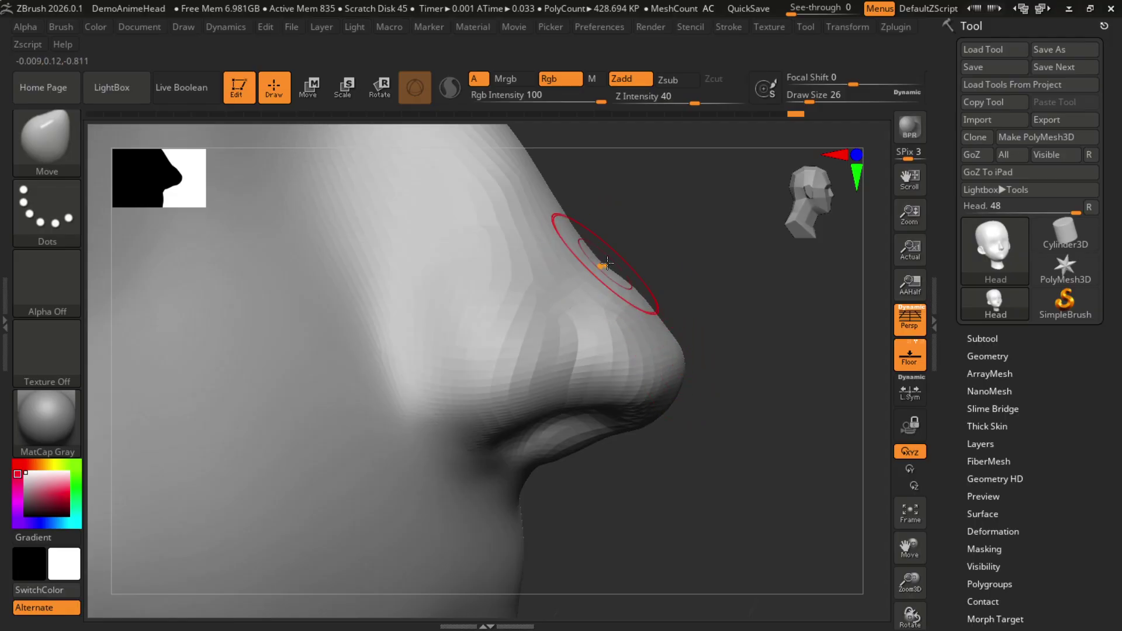
Straighten the profile of the nose bridge with the Move brush at draw size 50
scroll(821, 301, down, 3)
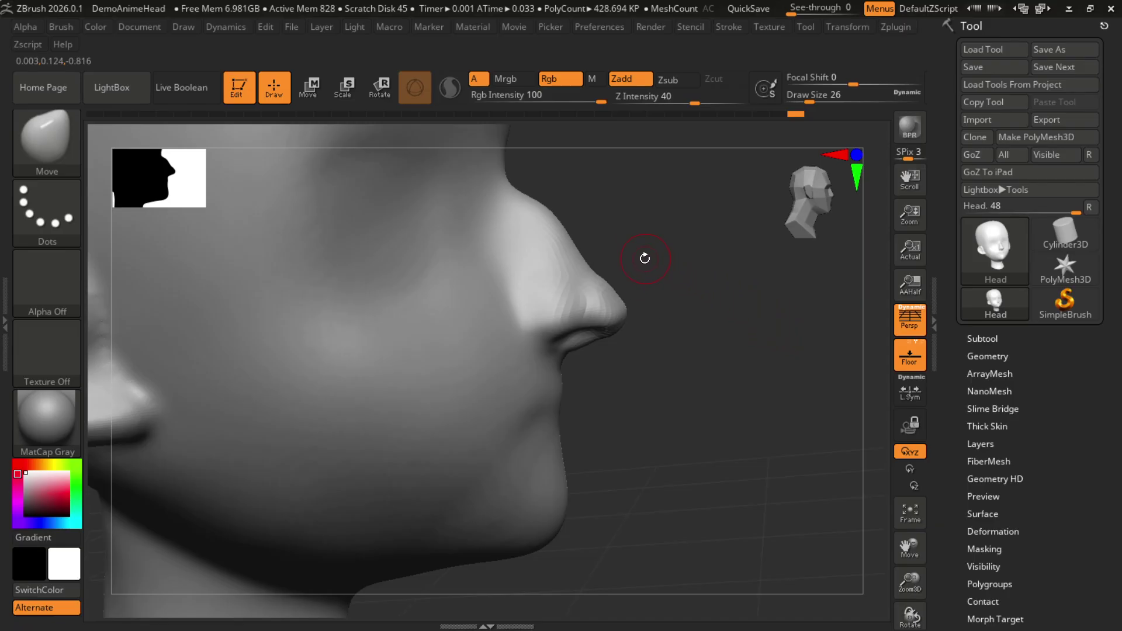
key(bracketright)
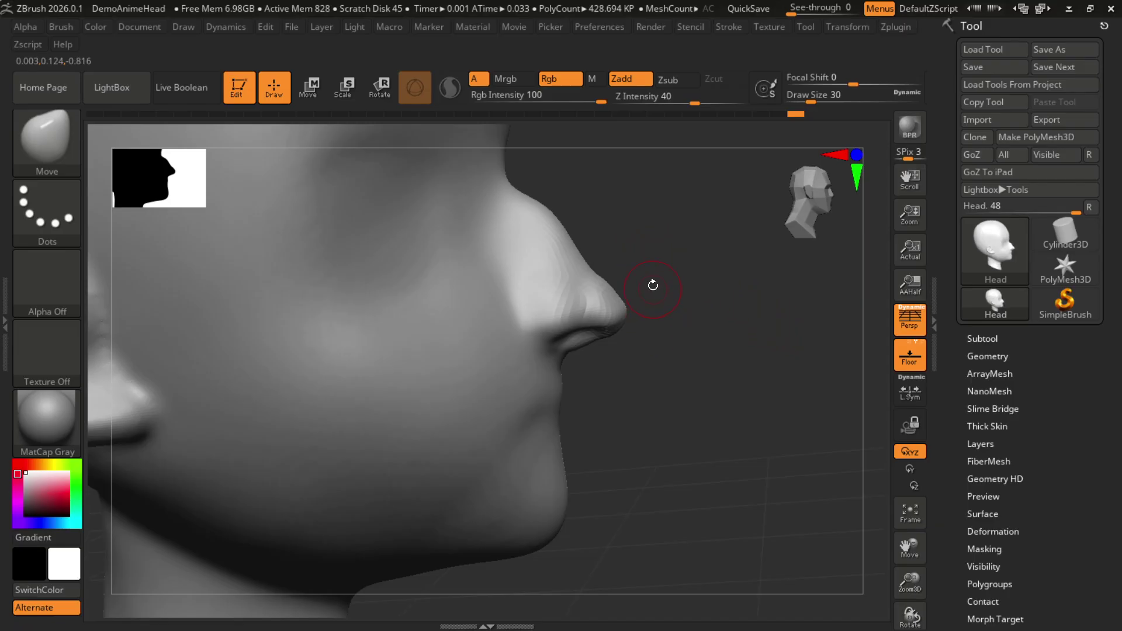
key(bracketright)
key(bracketright)
key(bracketright)
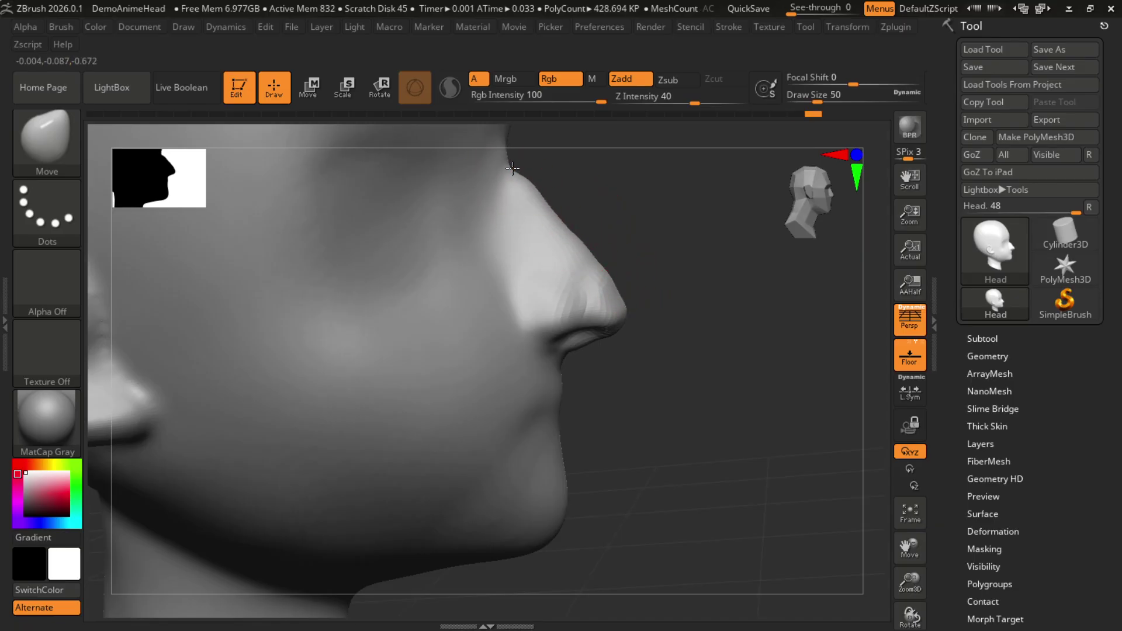
Pull the nose tip and bridge back in profile with the Move brush, enlarging the draw size through 102 to 118
key(bracketright)
key(bracketright)
key(bracketright)
key(bracketright)
key(bracketright)
key(bracketright)
key(bracketright)
key(bracketright)
key(bracketright)
key(bracketright)
key(bracketright)
key(bracketright)
key(bracketright)
key(bracketright)
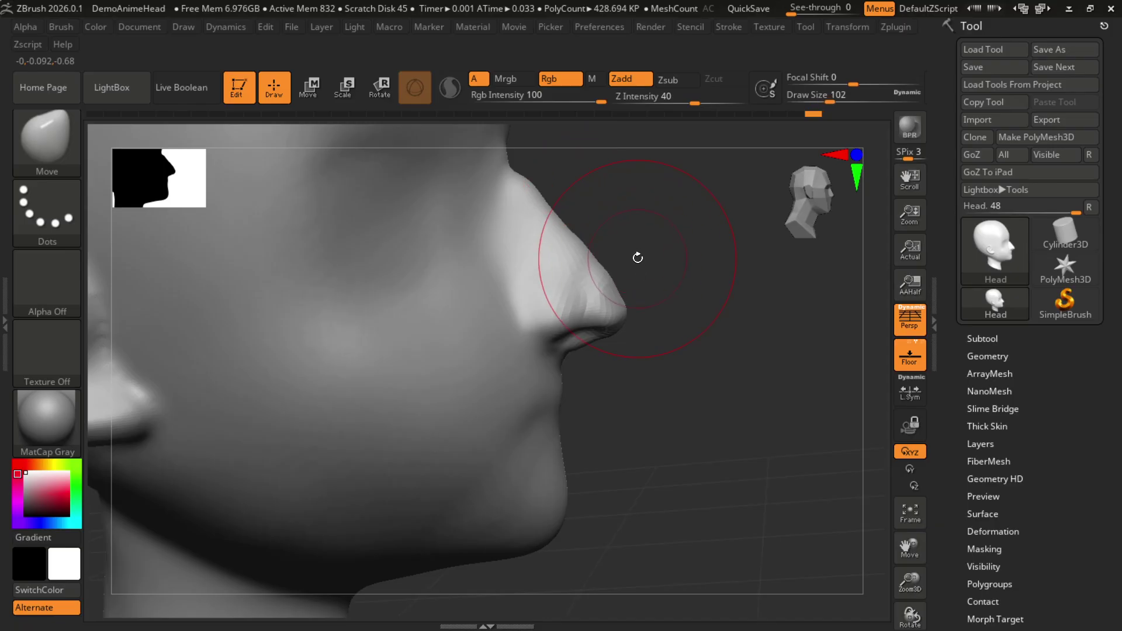
mouse_move(614, 311)
shift+mouse_down()
mouse_move(563, 225)
mouse_move(573, 218)
mouse_move(550, 214)
shift+mouse_up()
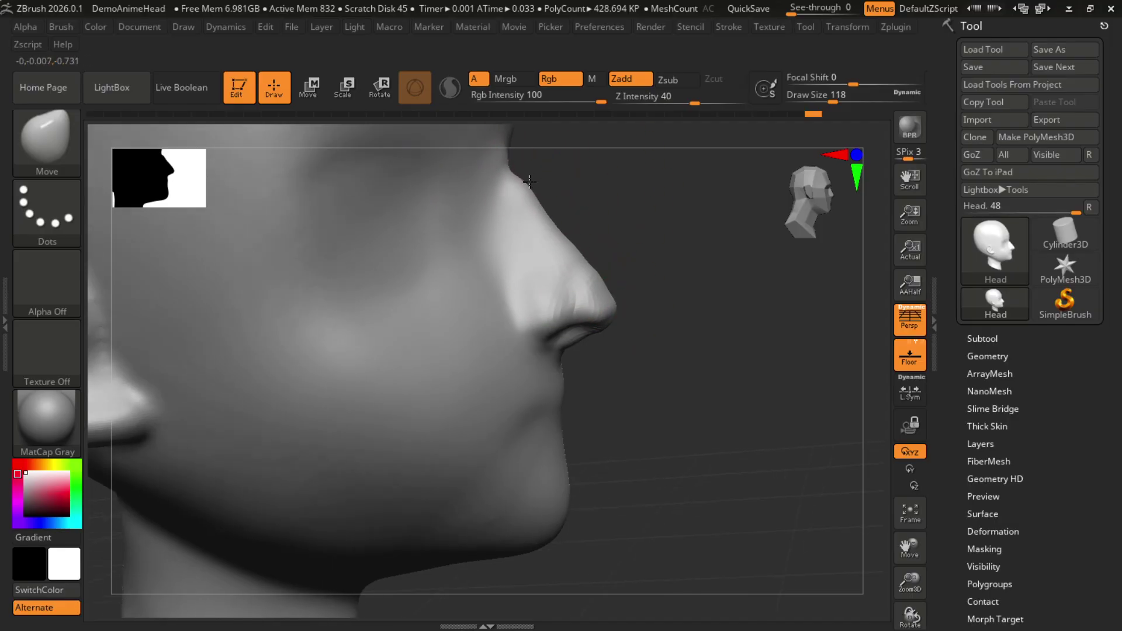
Refine the nose tip's projection from the side with the Move brush, reducing the draw size from 110 to 78
mouse_move(731, 268)
mouse_down()
mouse_move(551, 220)
mouse_move(534, 283)
mouse_up()
drag(661, 309, 767, 347)
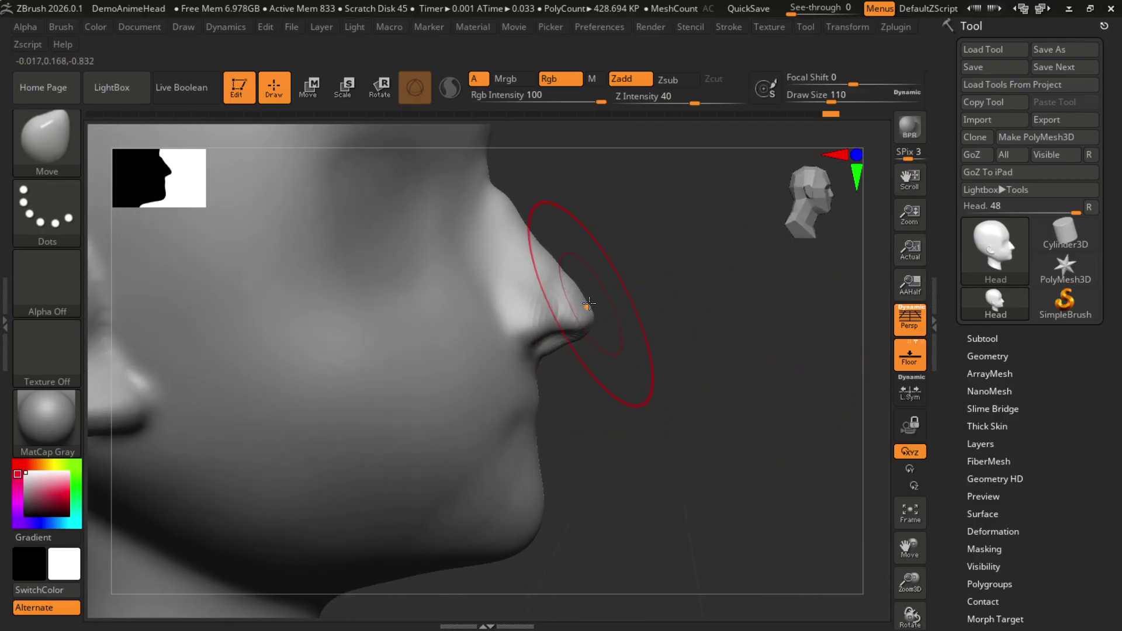
key(bracketleft)
key(bracketleft)
drag(606, 308, 599, 322)
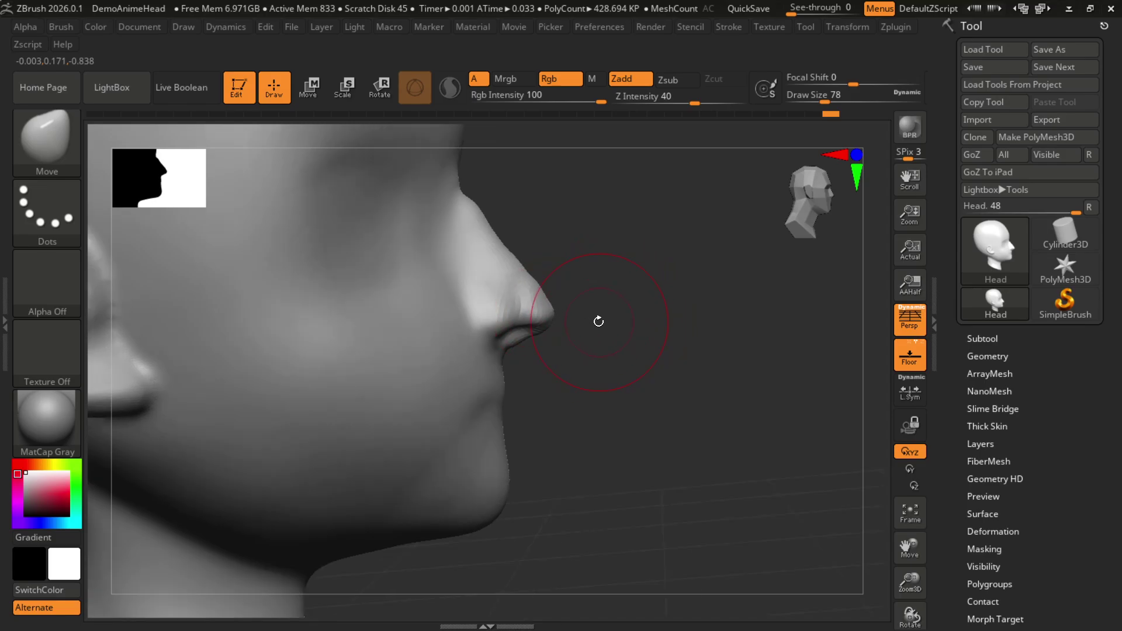
Smooth the sides, tip and nostril base of the nose with the Smooth brush at draw size 26
key(bracketleft)
key(bracketleft)
shift+drag(519, 301, 514, 289)
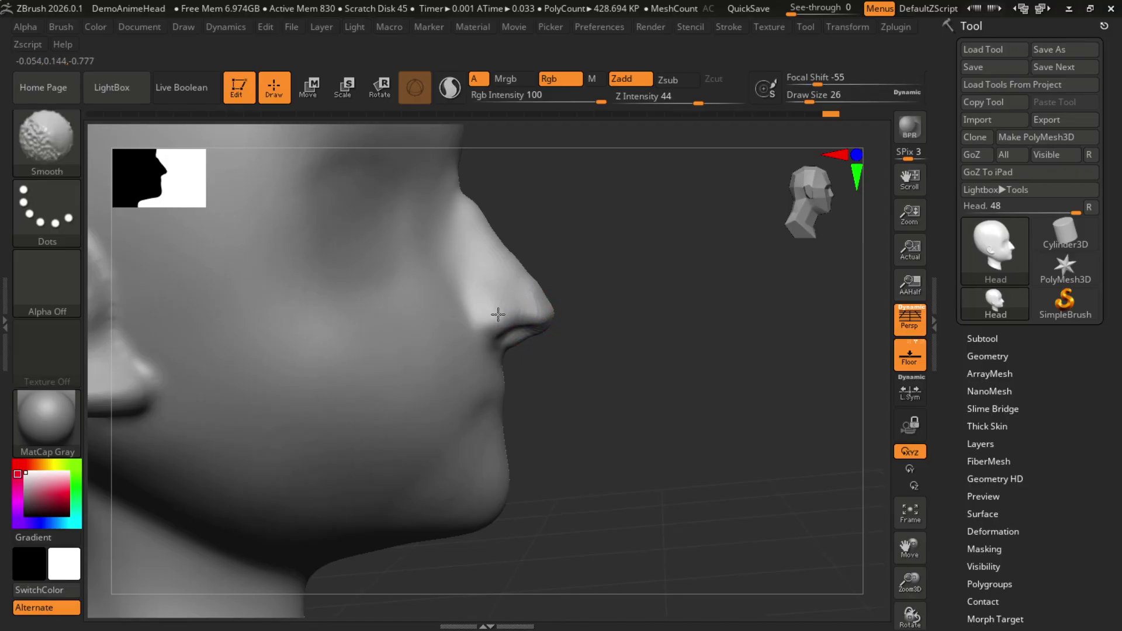
drag(606, 300, 518, 294)
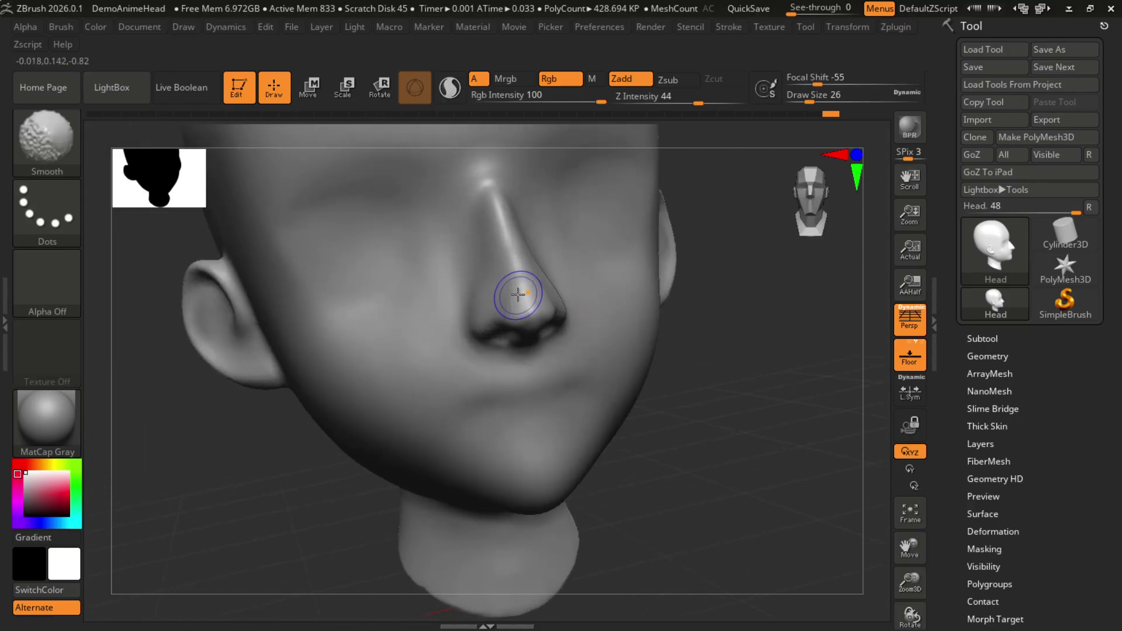
drag(643, 300, 688, 330)
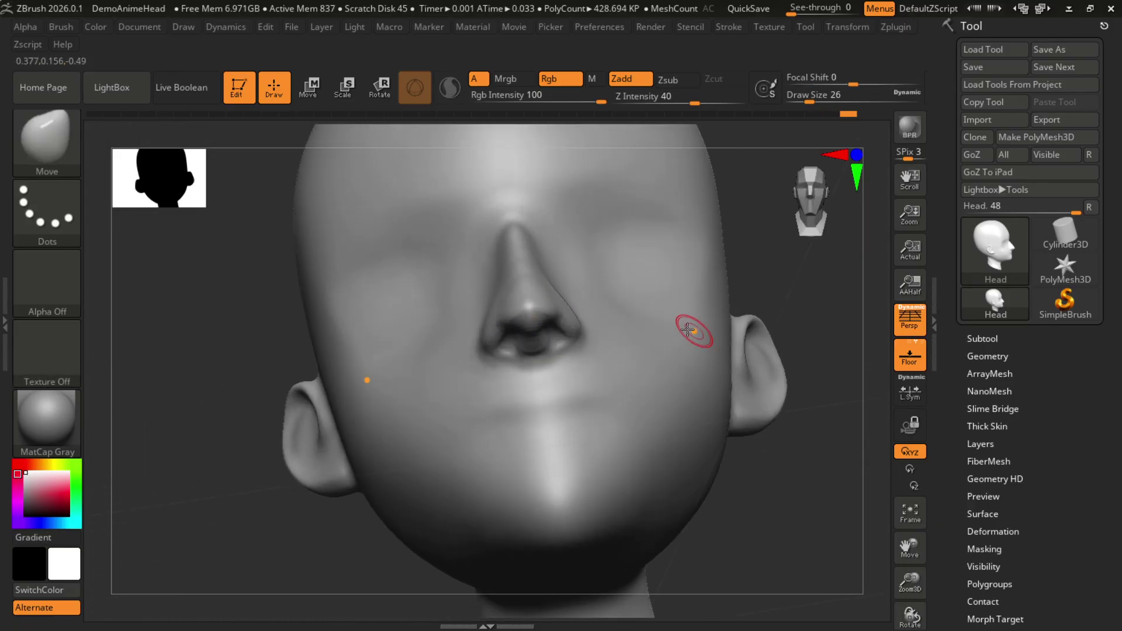
shift+drag(548, 300, 543, 321)
shift+drag(528, 343, 511, 354)
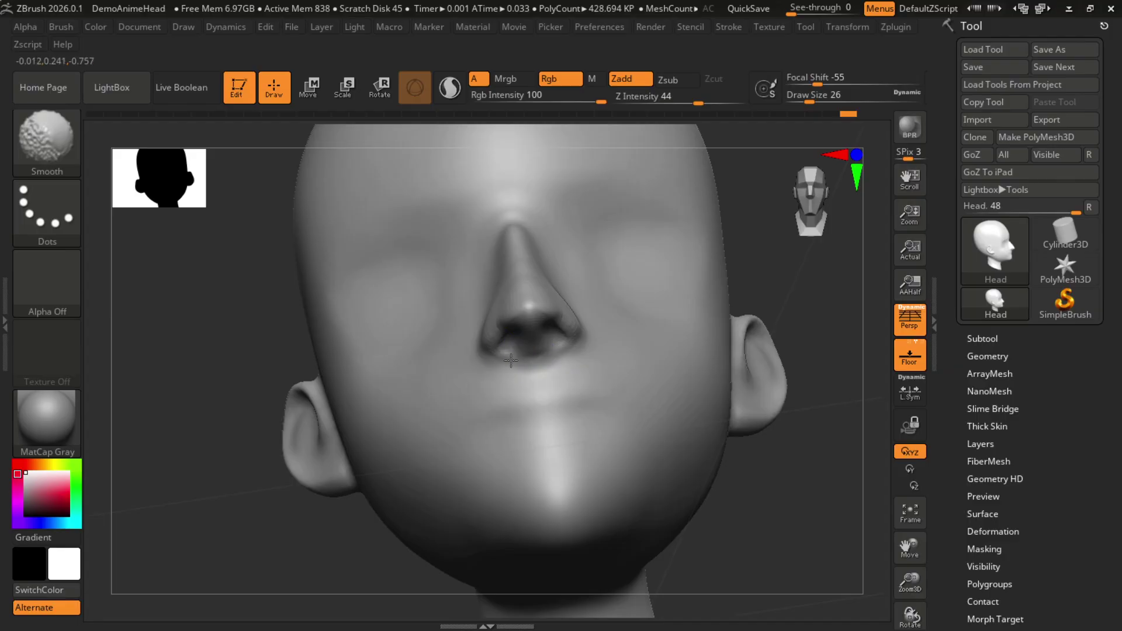
Smooth the nostril wing and nose bridge from the side and above, keeping the draw size at 26
mouse_move(770, 296)
mouse_down()
mouse_move(816, 279)
mouse_move(576, 310)
mouse_move(608, 289)
mouse_up()
mouse_move(684, 341)
mouse_down()
mouse_move(641, 379)
mouse_move(671, 371)
mouse_move(631, 421)
mouse_up()
key(shift)
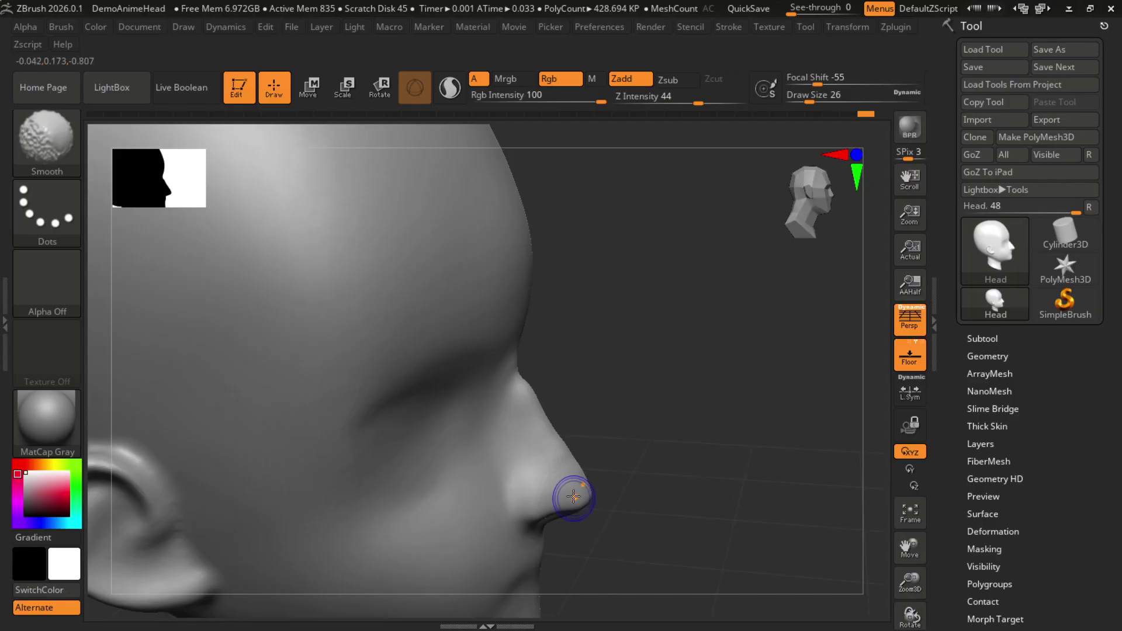
shift+drag(574, 497, 543, 500)
mouse_move(529, 397)
shift+mouse_down()
mouse_move(511, 366)
mouse_move(540, 406)
shift+mouse_up()
drag(733, 380, 654, 436)
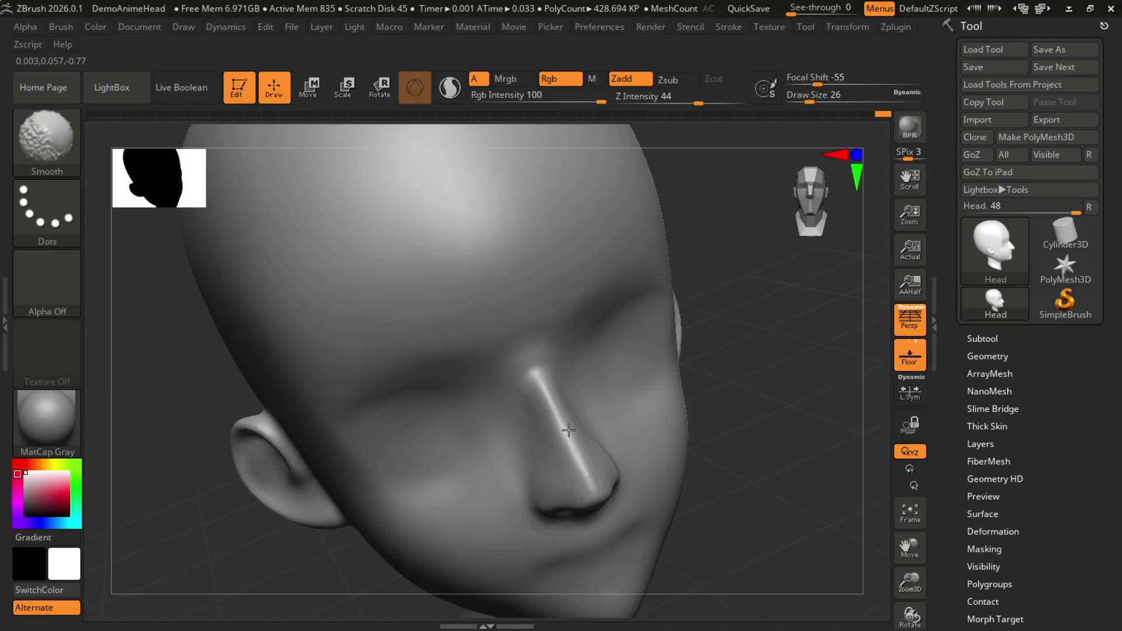
mouse_move(794, 444)
mouse_down()
mouse_move(729, 466)
mouse_move(729, 450)
mouse_move(754, 456)
mouse_up()
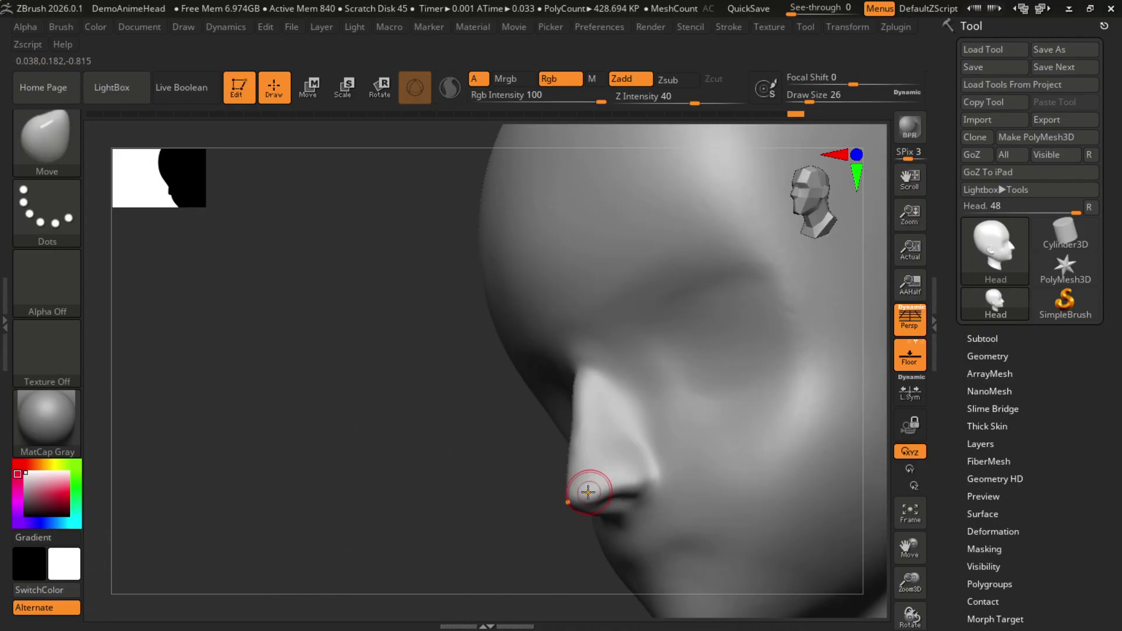
Adjust the nose tip and nostril wings from several angles with the Move brush at draw sizes 26 and 34
mouse_move(589, 494)
mouse_down()
mouse_move(620, 508)
mouse_move(577, 501)
mouse_move(650, 487)
mouse_move(578, 509)
mouse_up()
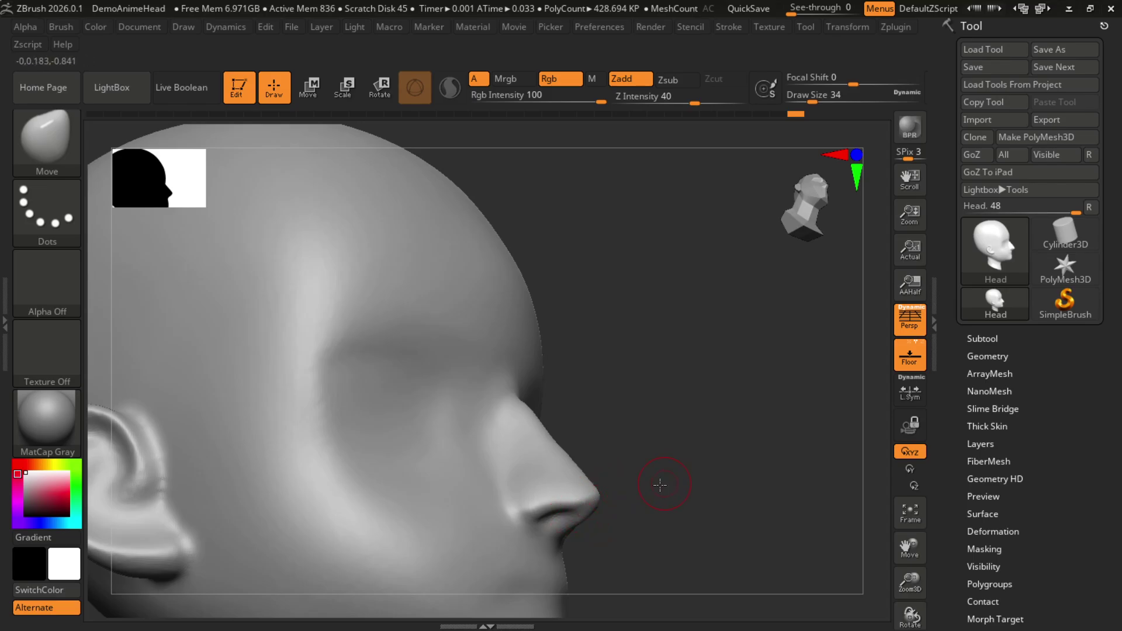
drag(660, 486, 580, 514)
drag(668, 478, 585, 510)
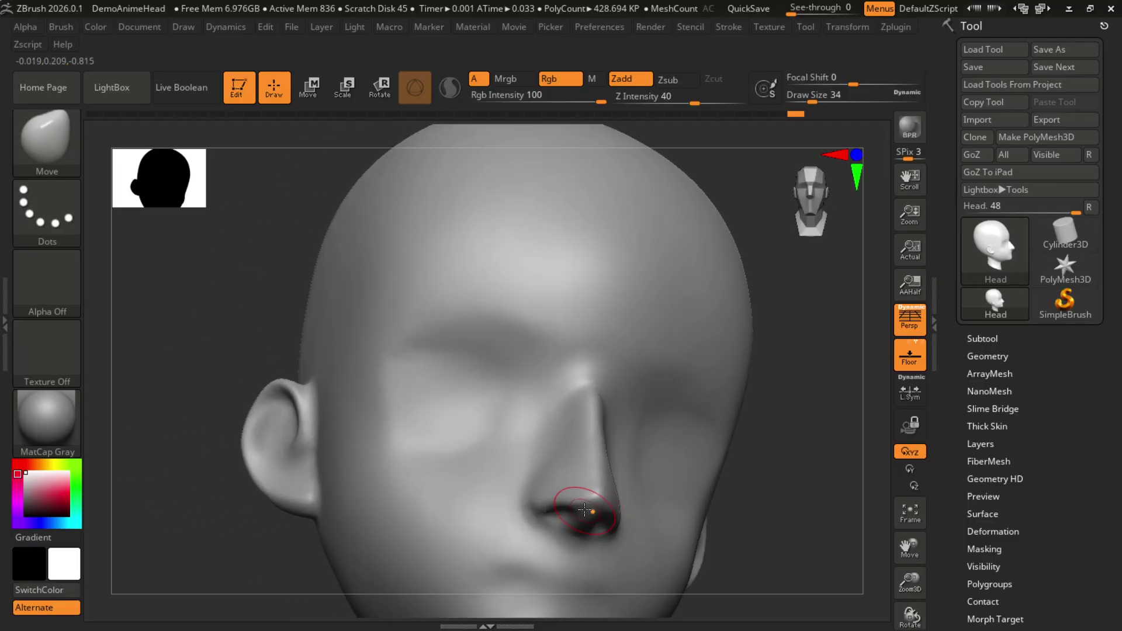
mouse_move(760, 447)
mouse_down()
mouse_move(779, 441)
mouse_move(766, 466)
mouse_up()
shift+drag(412, 524, 357, 535)
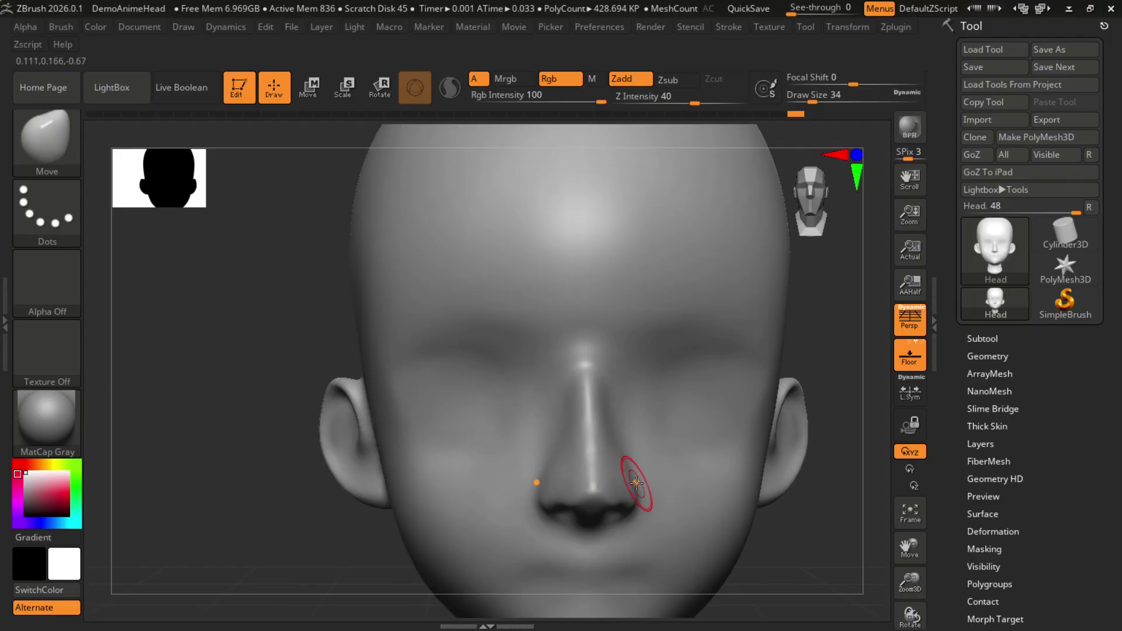
Build up the tip of the nose with the Clay brush at draw size 34 and smooth the added volume
key(b)
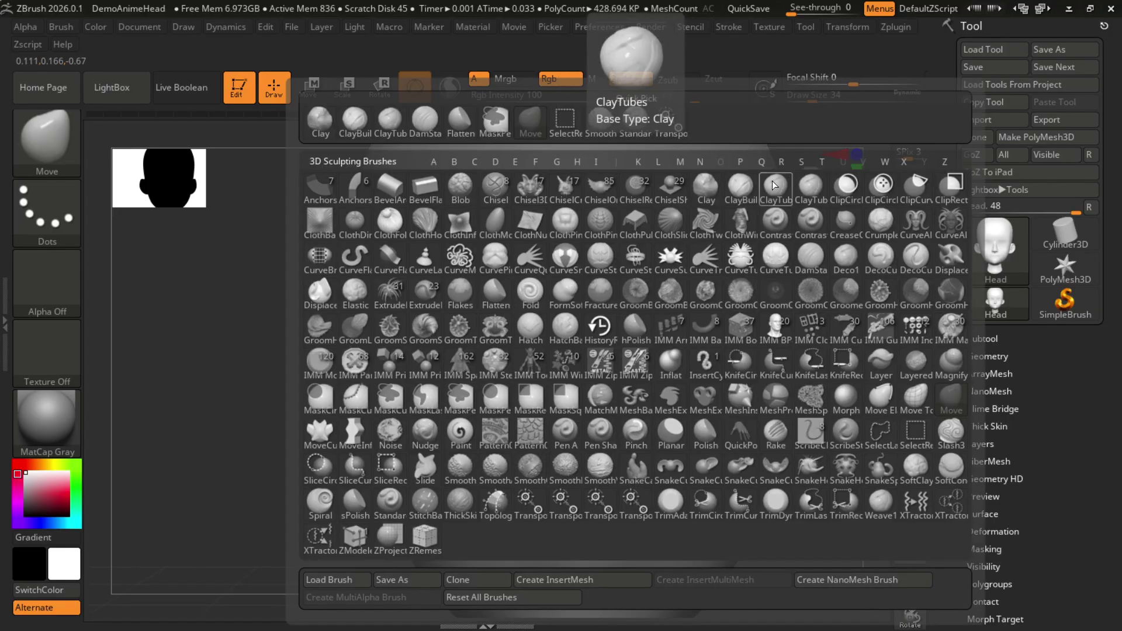
click(714, 185)
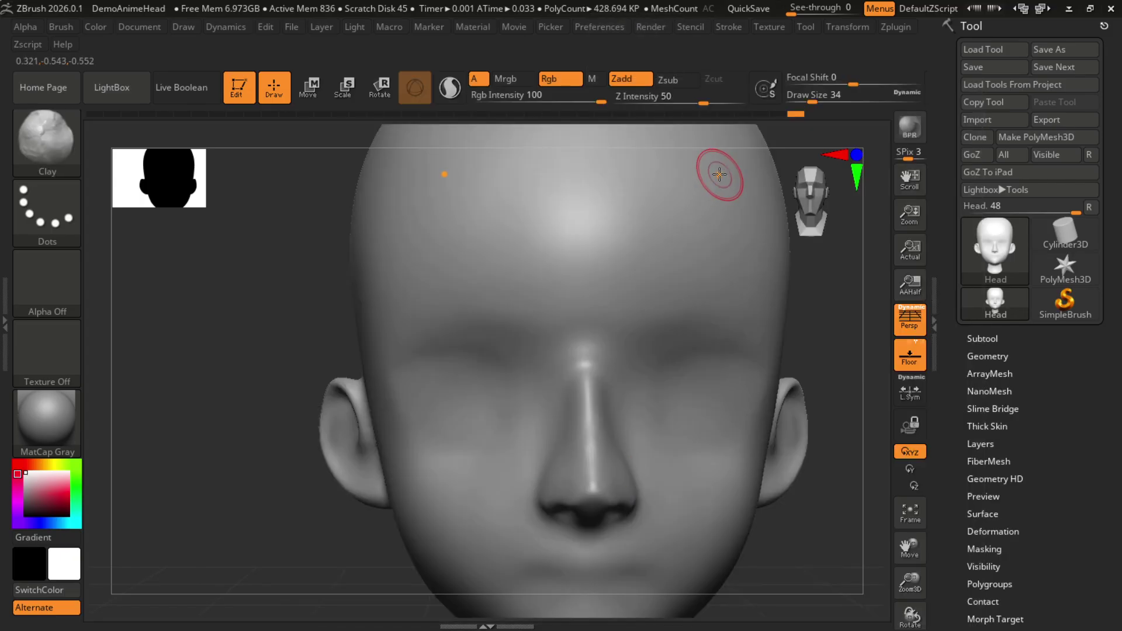
click(593, 487)
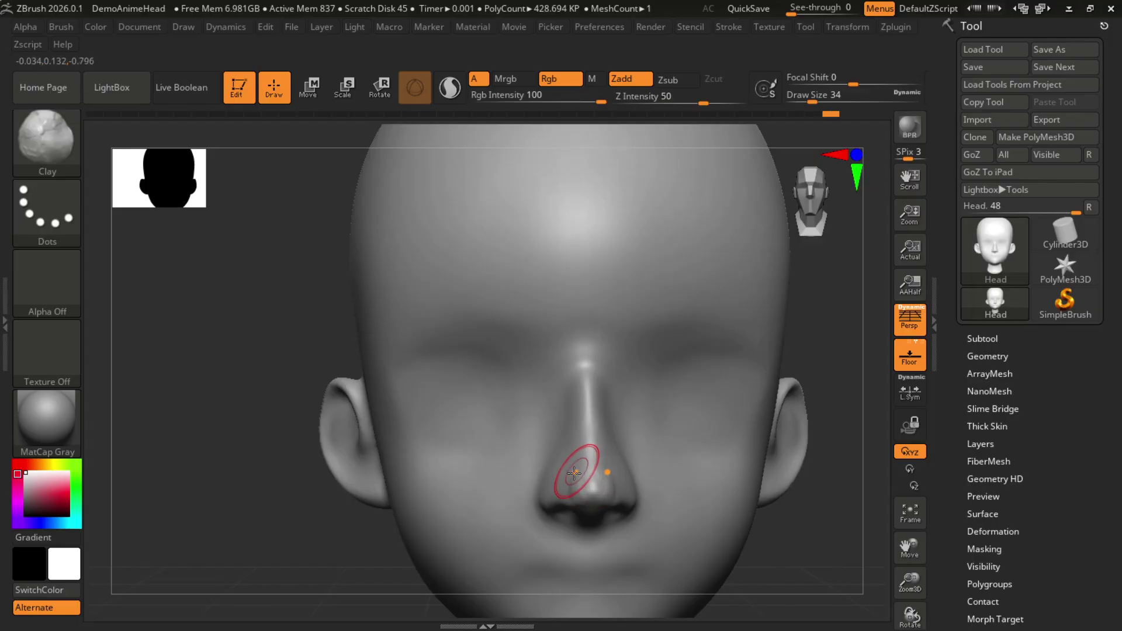
drag(573, 490, 610, 470)
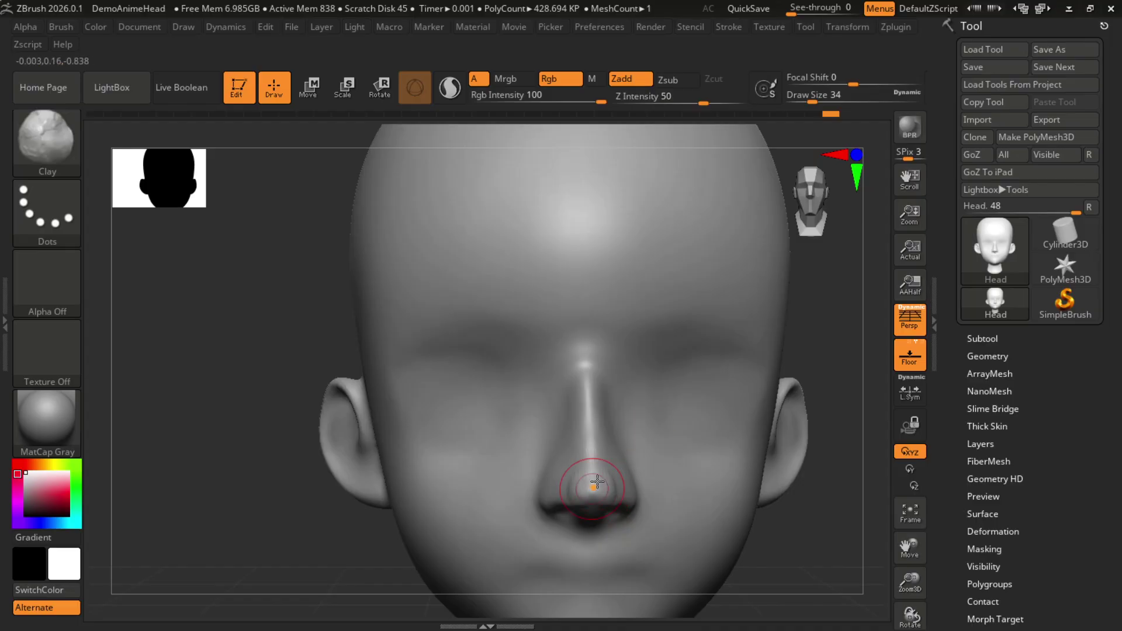
key(shift)
shift+drag(578, 498, 574, 481)
Fill out the lower bridge and side of the nose tip with the Clay brush from three-quarter and side angles
drag(348, 551, 361, 551)
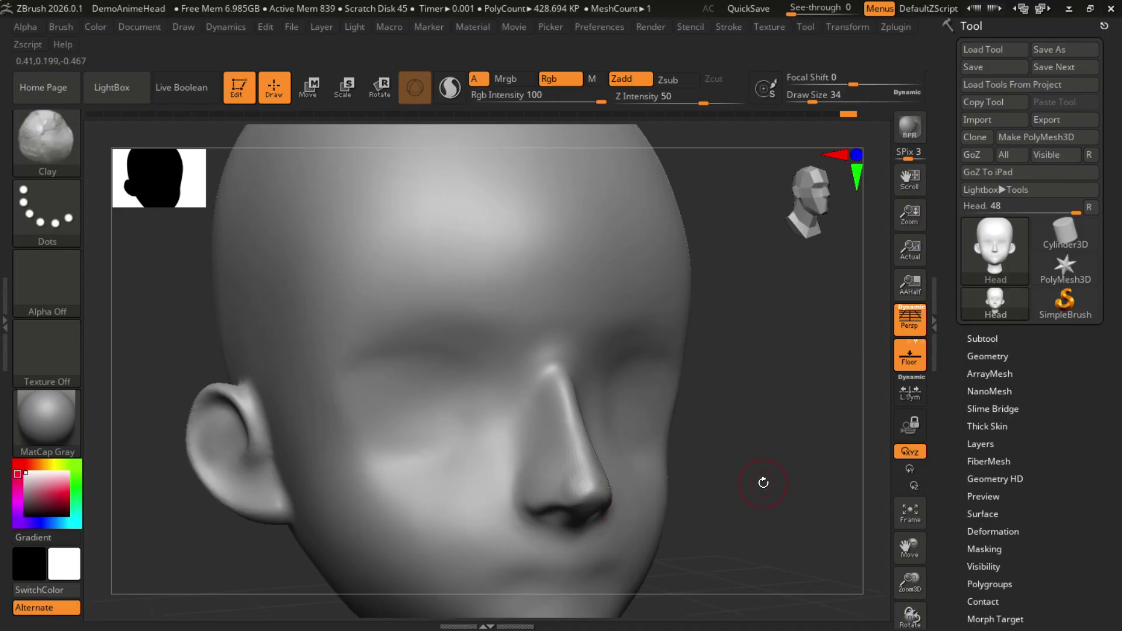
drag(764, 483, 742, 471)
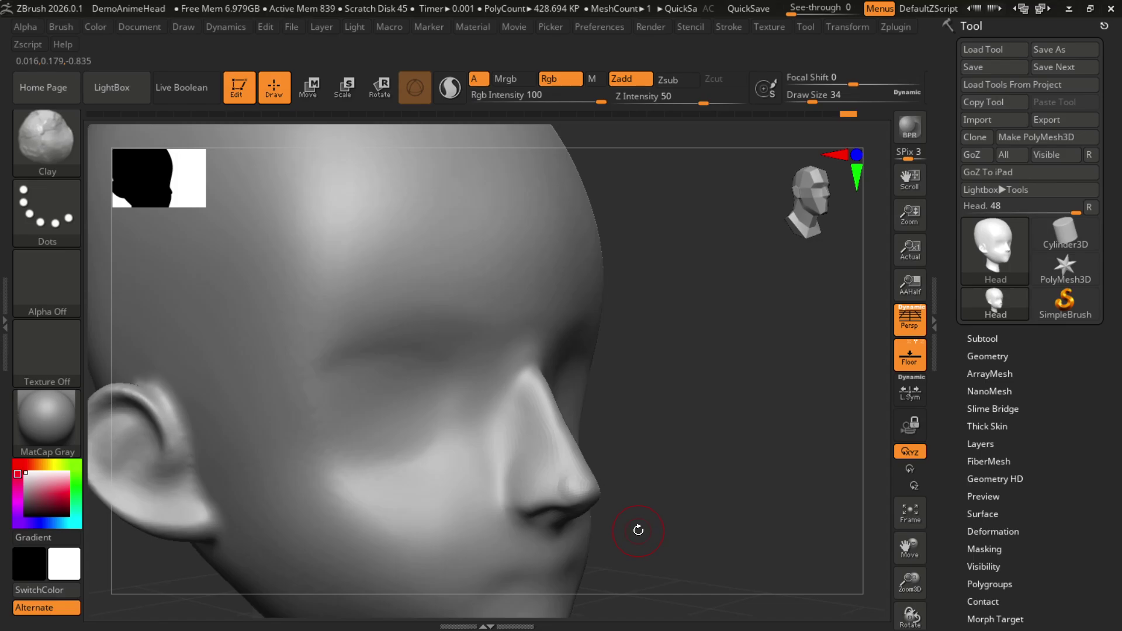
drag(721, 455, 699, 496)
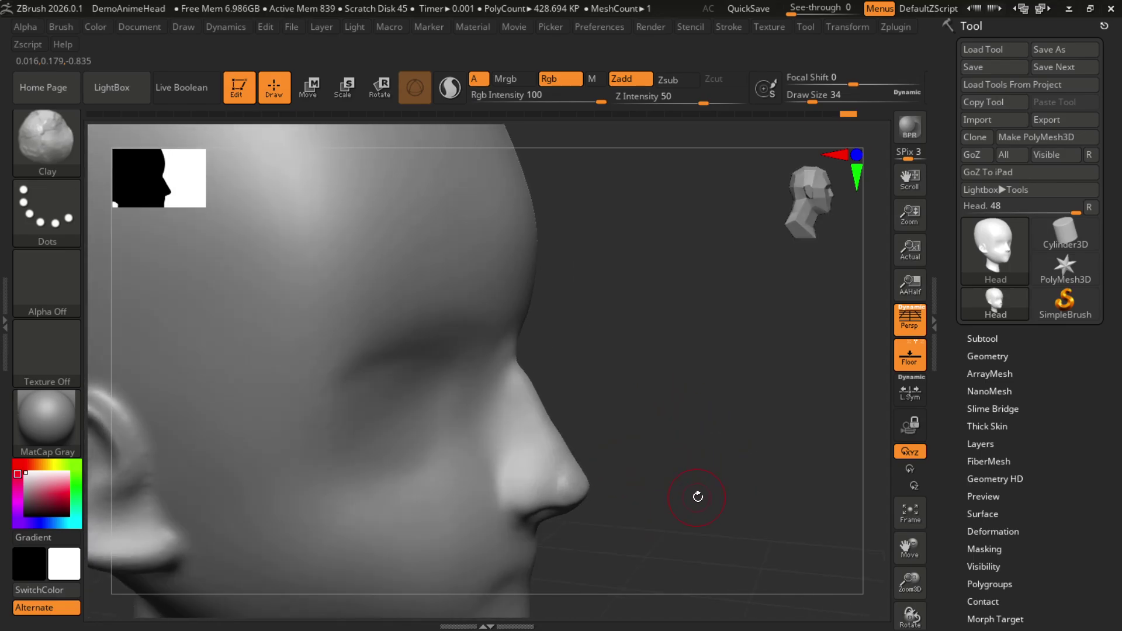
drag(731, 451, 576, 479)
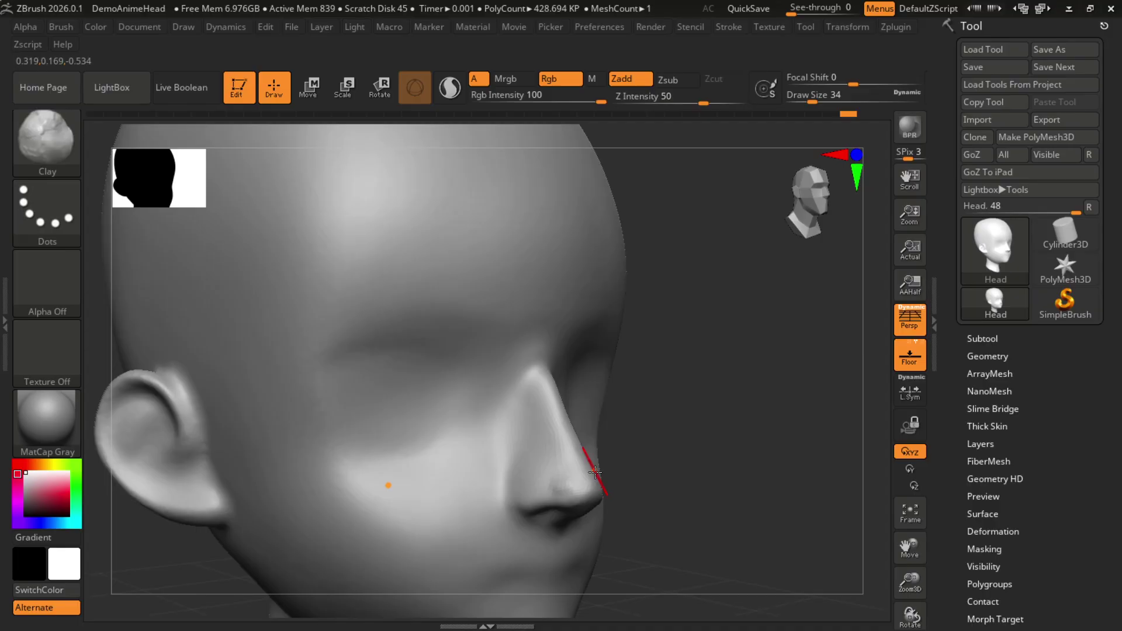
drag(737, 483, 596, 486)
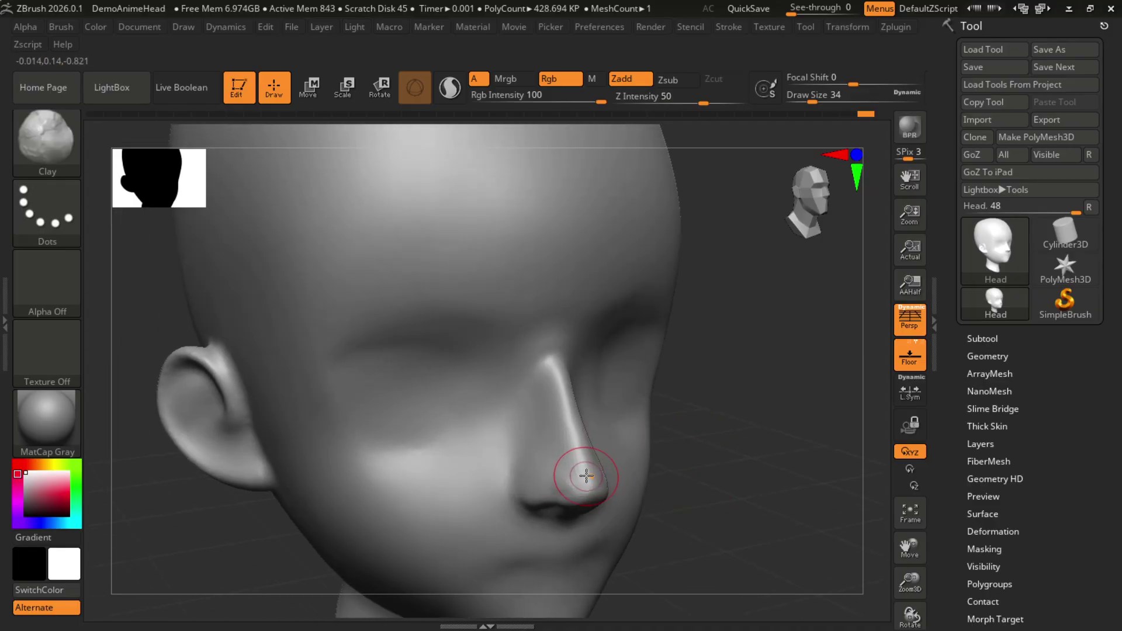
key(shift)
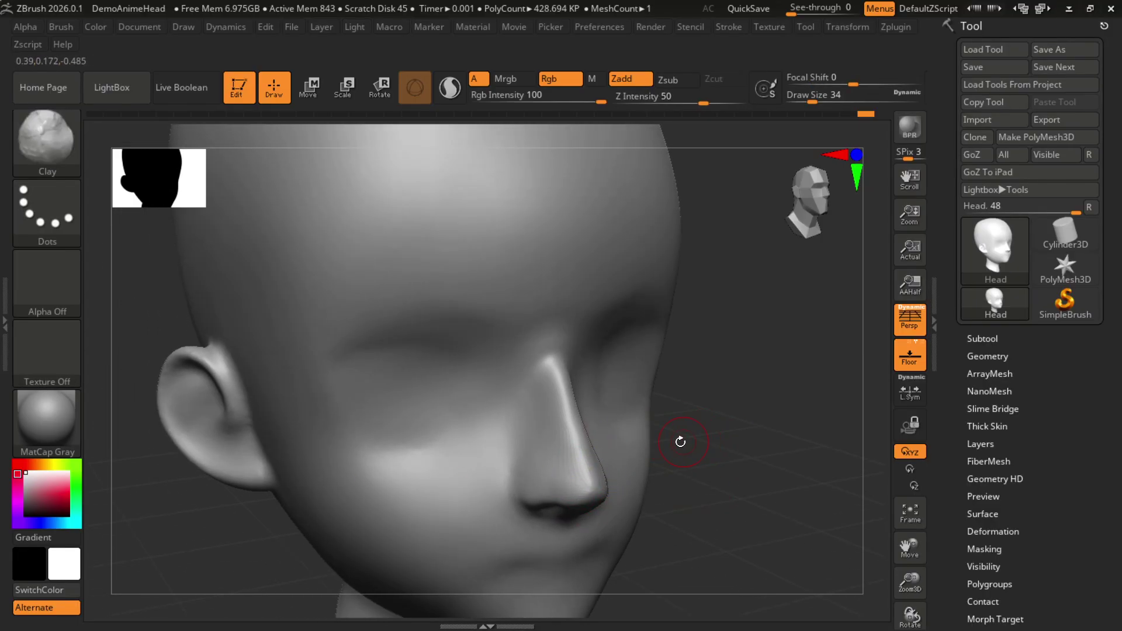
Blend the lower bridge and sides of the nose with Clay and Smooth strokes at draw size 54
key(])
drag(558, 442, 569, 449)
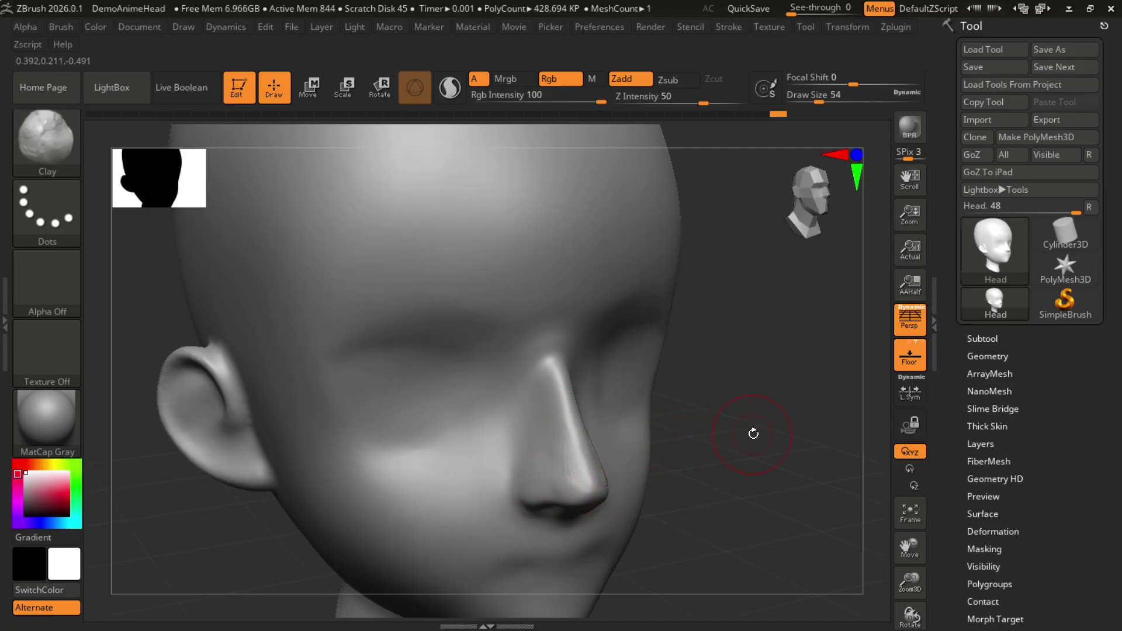
drag(753, 433, 784, 428)
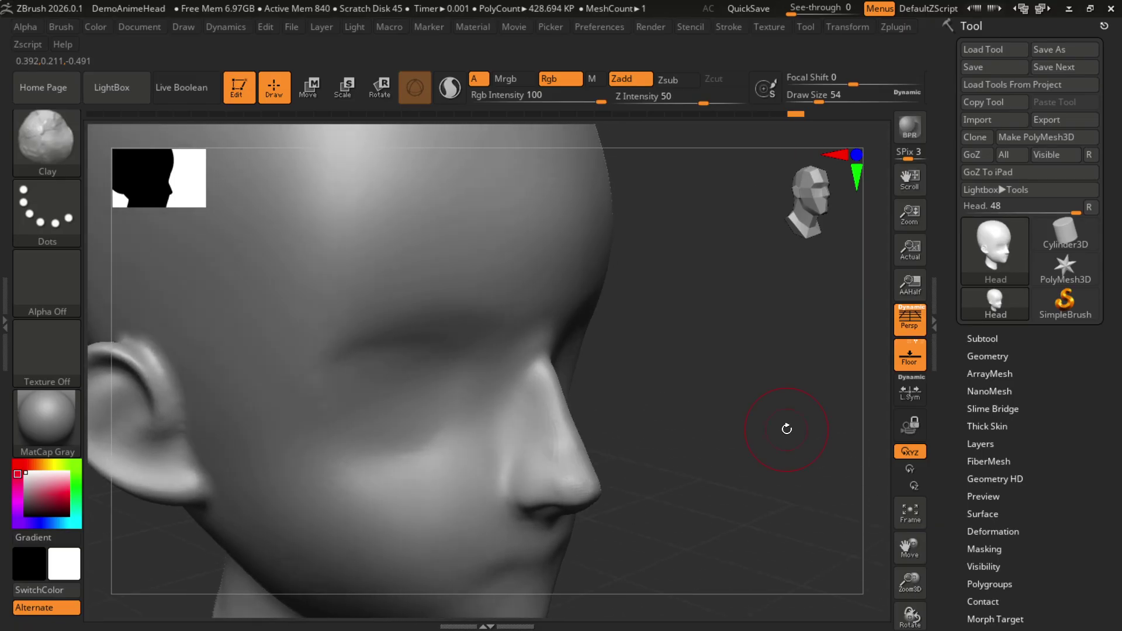
drag(704, 460, 667, 448)
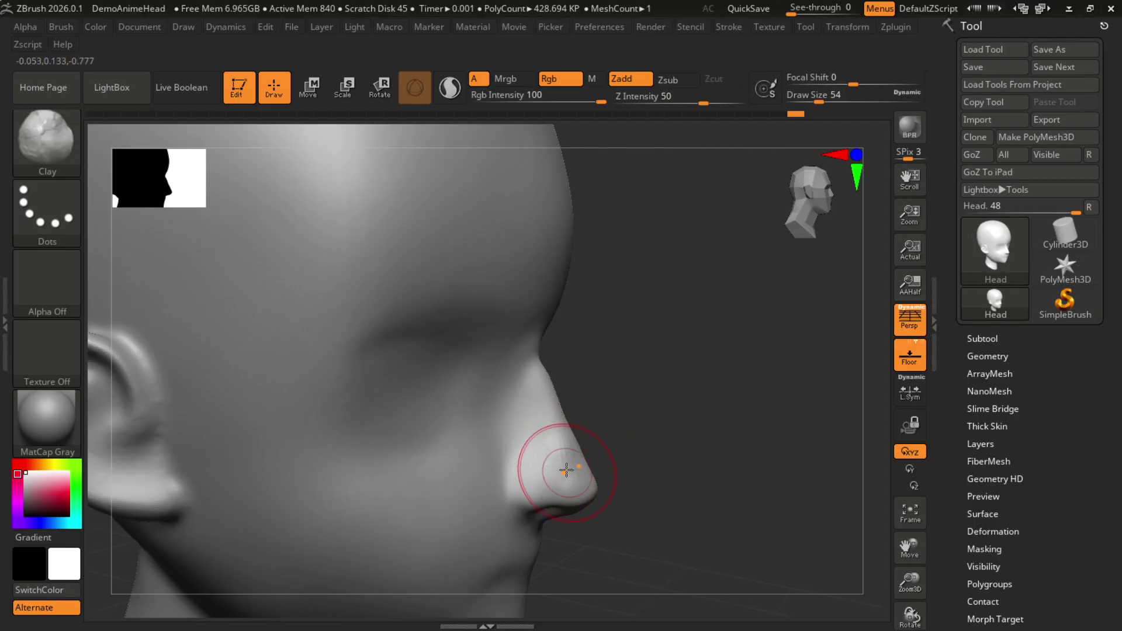
mouse_move(557, 453)
shift+mouse_down()
mouse_move(576, 476)
mouse_move(558, 445)
shift+mouse_up()
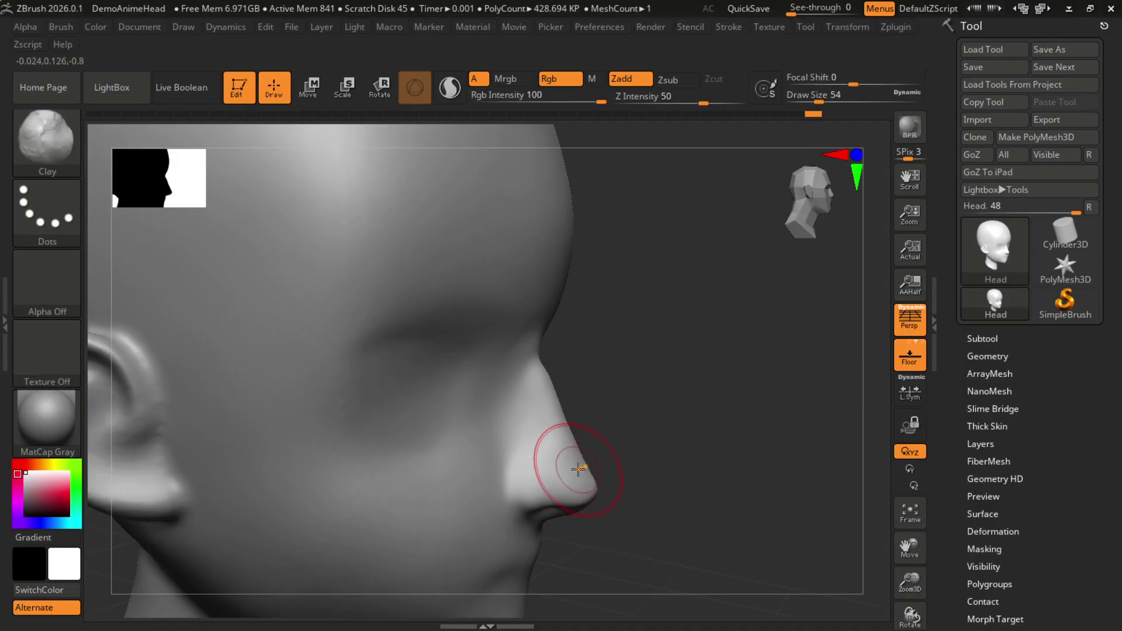
mouse_move(704, 469)
mouse_down()
mouse_move(668, 454)
mouse_move(592, 472)
mouse_move(571, 500)
mouse_move(578, 465)
mouse_up()
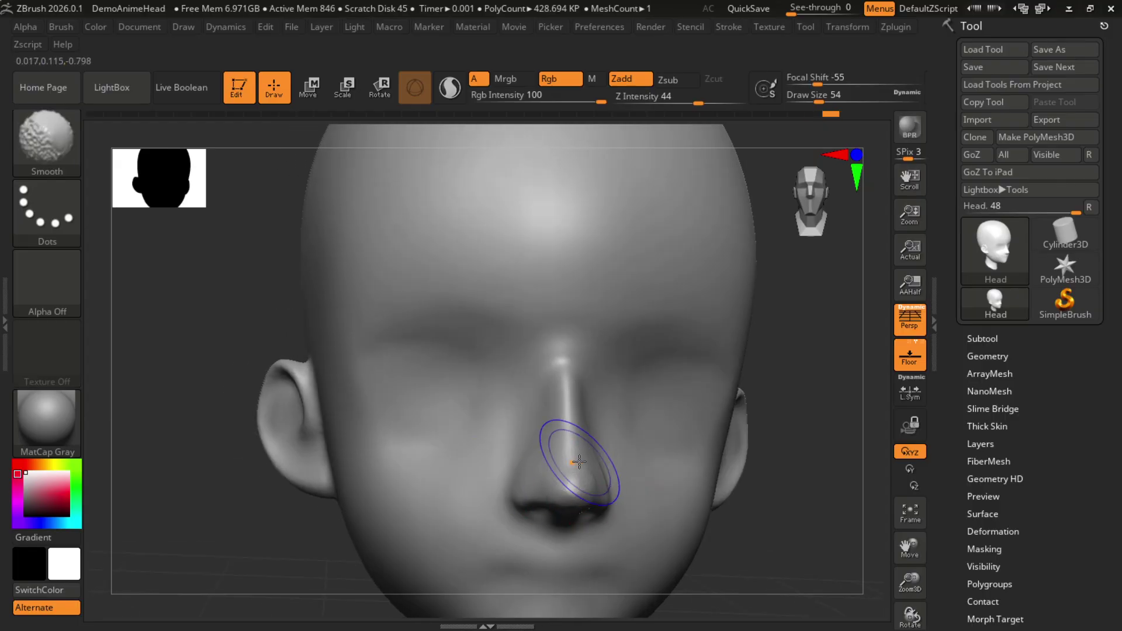
drag(797, 491, 577, 463)
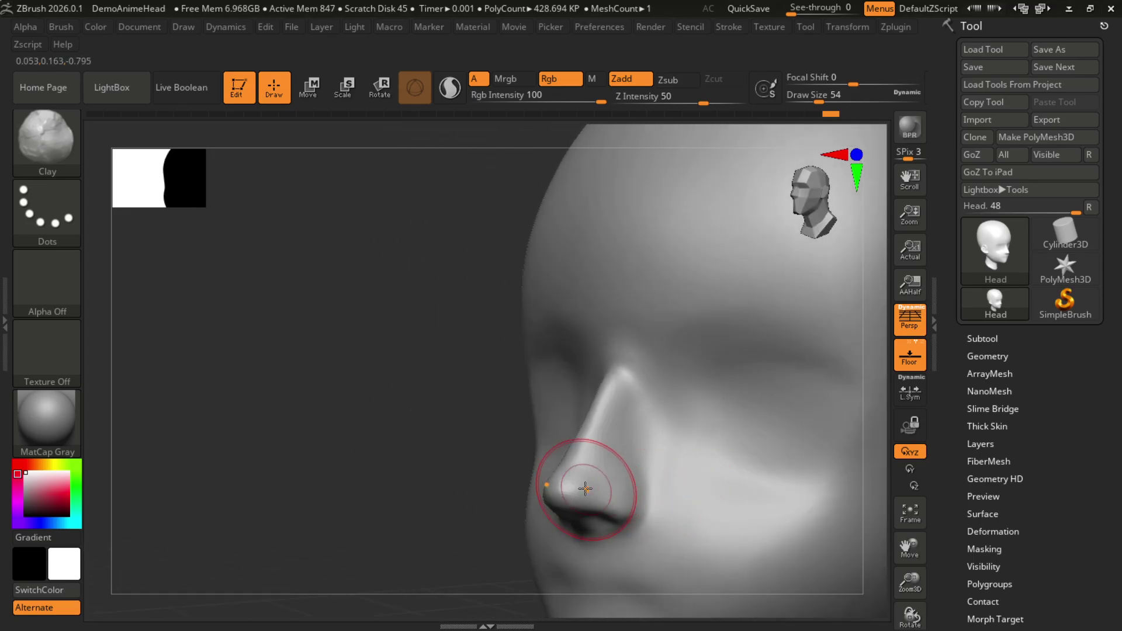
Round out the nose tip in profile with the Clay brush and smooth its transition into the bridge and nostril wing
drag(419, 534, 418, 522)
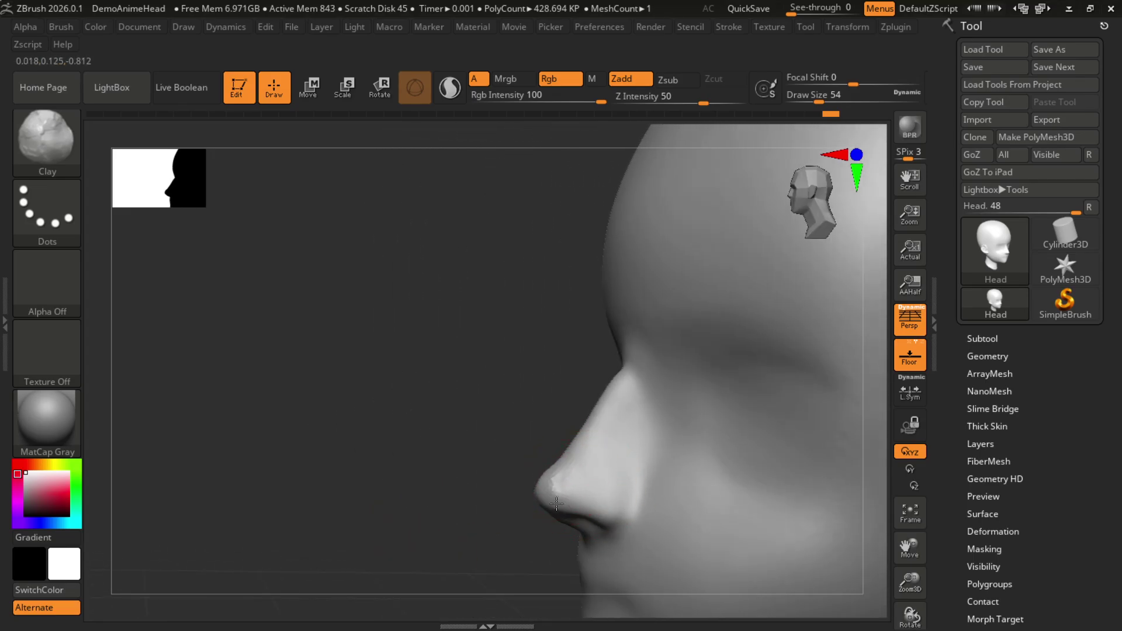
drag(569, 463, 568, 470)
drag(459, 520, 432, 511)
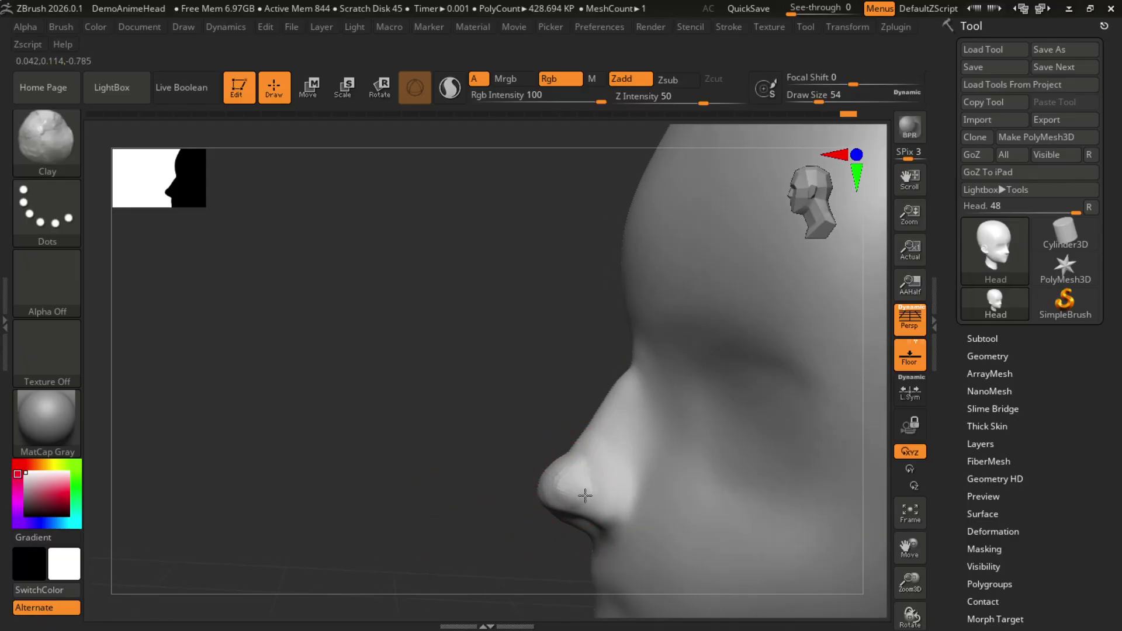
drag(585, 496, 584, 475)
drag(395, 526, 456, 501)
mouse_move(584, 501)
shift+mouse_down()
mouse_move(569, 496)
mouse_move(578, 459)
shift+mouse_up()
drag(456, 440, 458, 483)
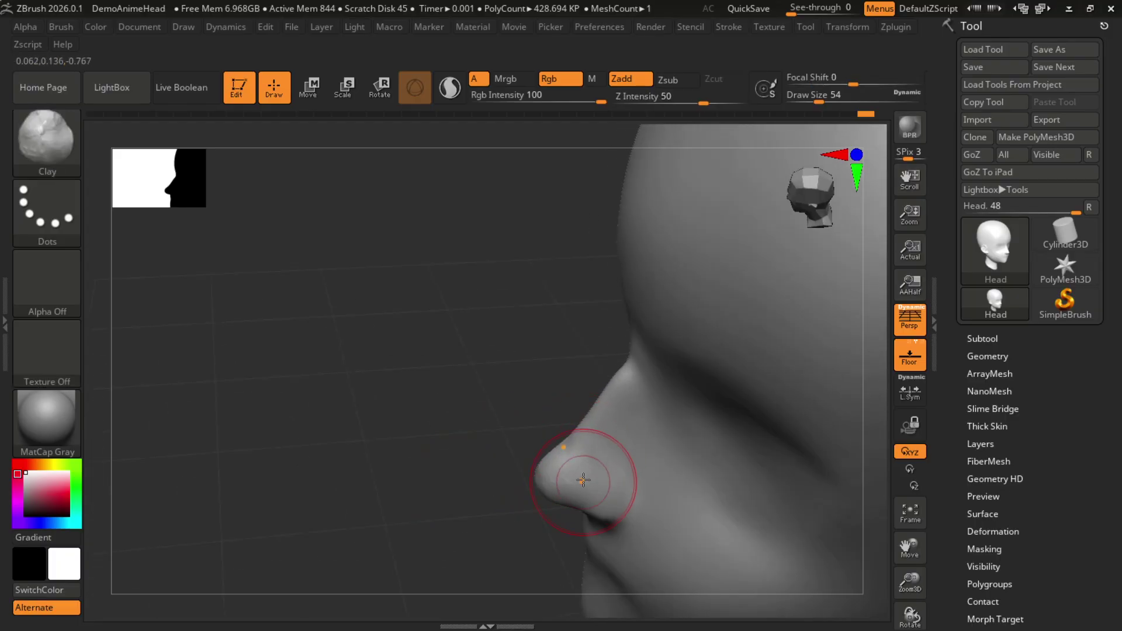
mouse_move(529, 506)
mouse_down()
mouse_move(522, 524)
mouse_move(546, 436)
mouse_move(529, 476)
mouse_up()
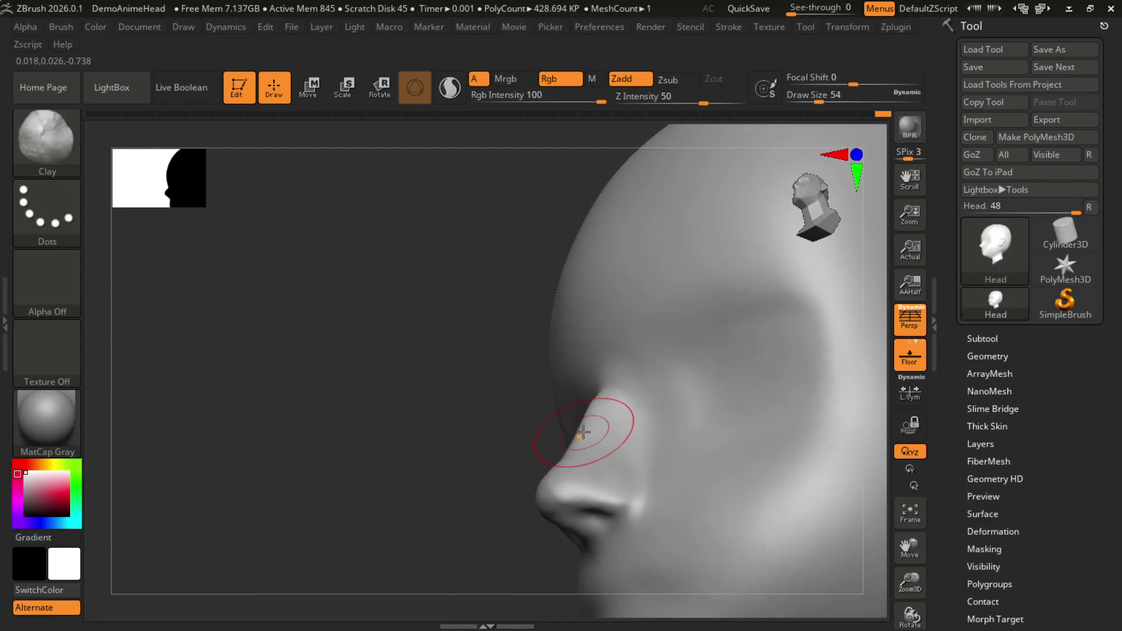
Shape the nostril wing and nose base with the Clay brush at draw size 30, smoothing the skin beneath the nostril
key(bracketleft)
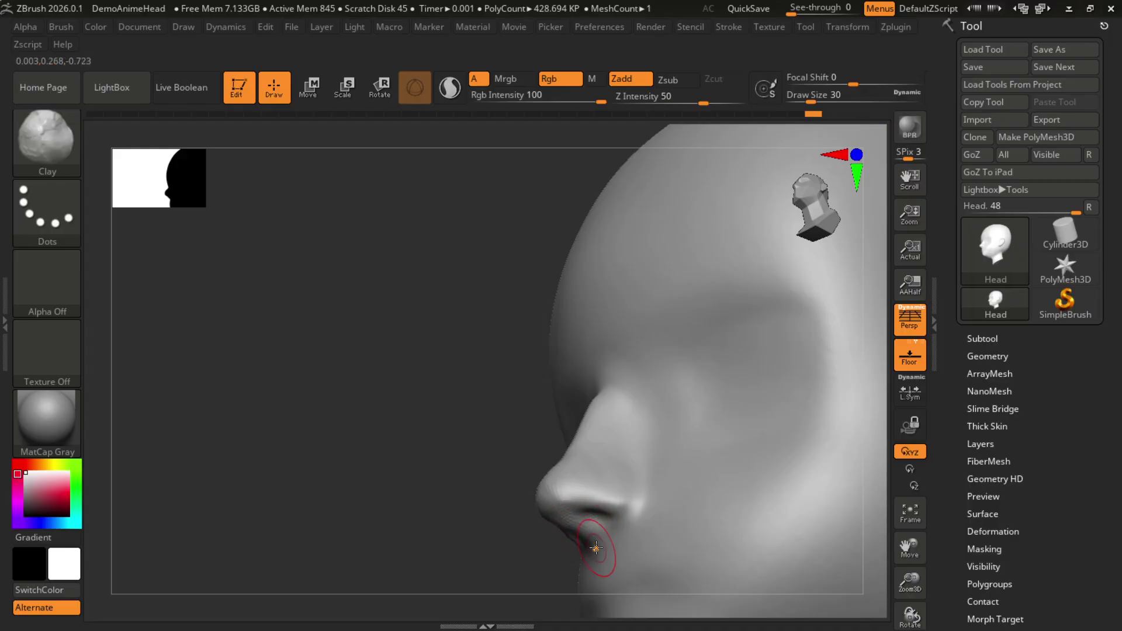
drag(472, 514, 505, 526)
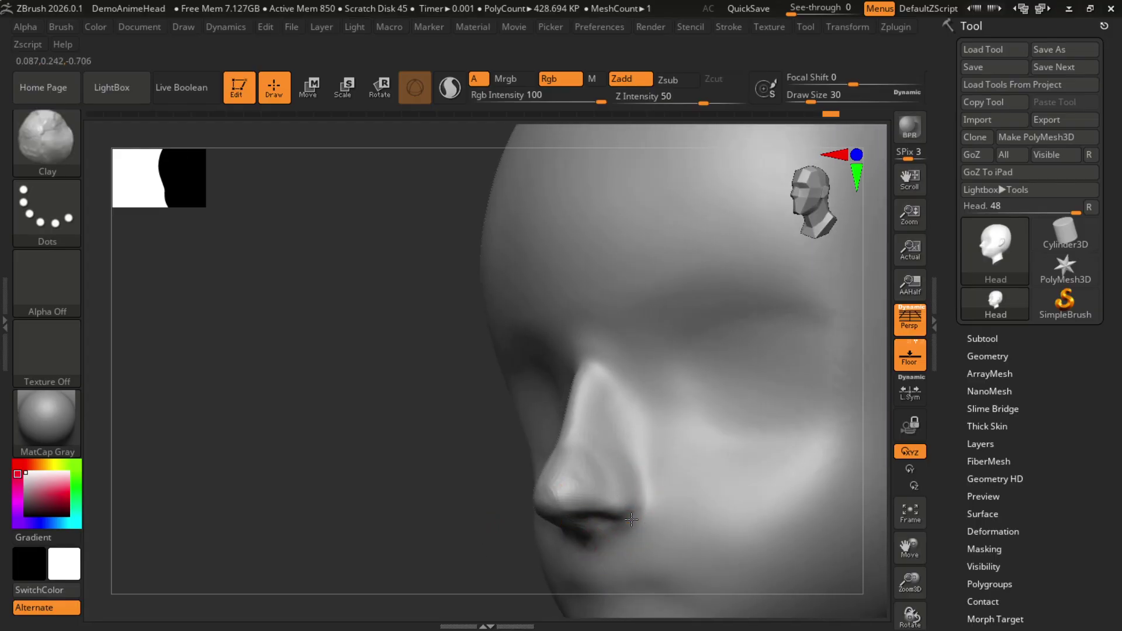
mouse_move(441, 581)
mouse_down()
mouse_move(647, 536)
mouse_move(609, 515)
mouse_up()
mouse_move(853, 536)
mouse_down()
mouse_move(868, 524)
mouse_move(828, 507)
mouse_up()
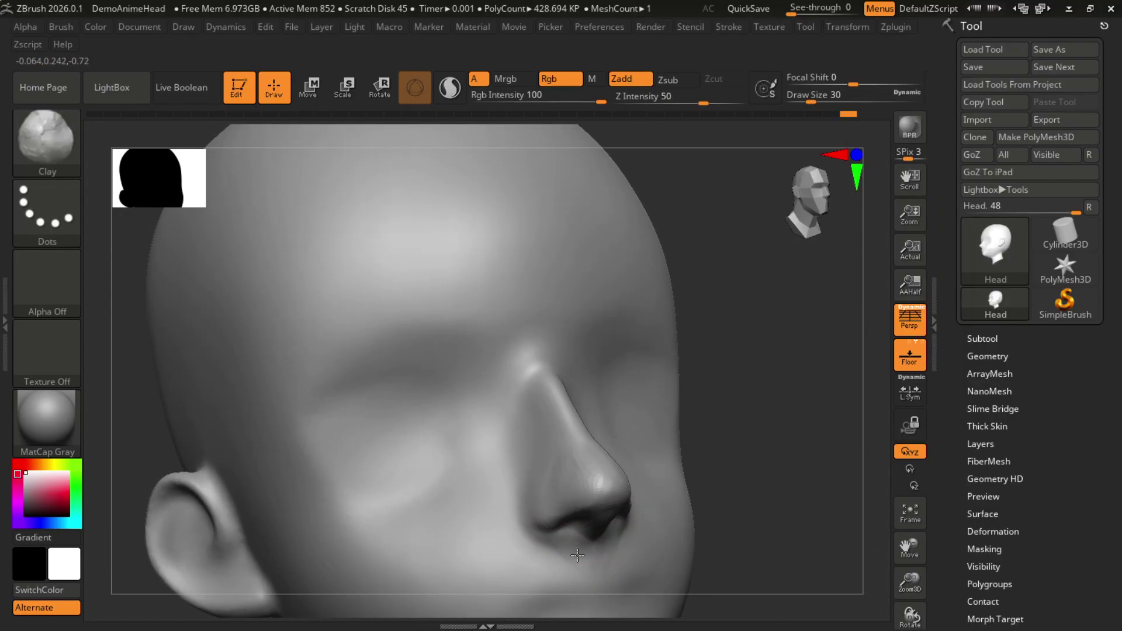
shift+drag(569, 554, 569, 540)
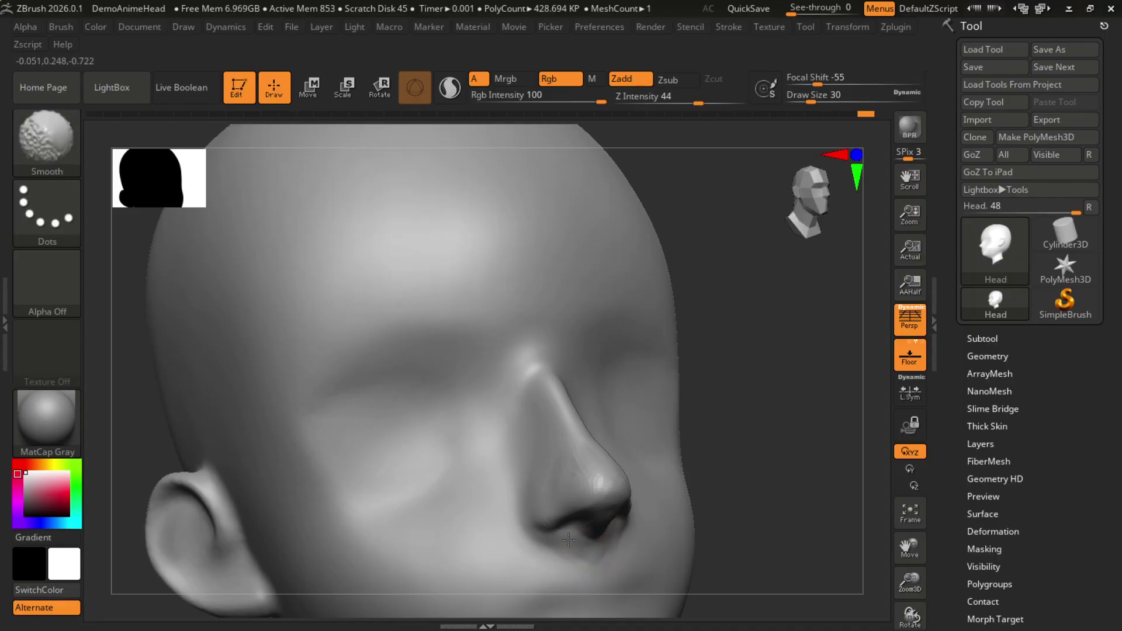
mouse_move(842, 515)
mouse_down()
mouse_move(826, 475)
mouse_move(738, 465)
mouse_up()
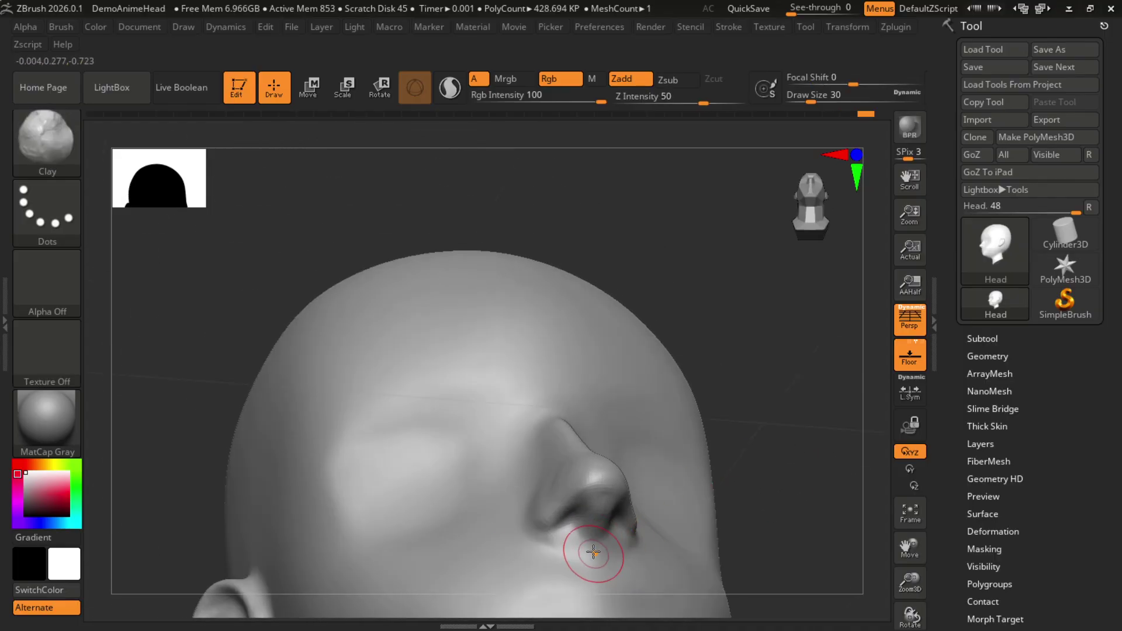
Undo the last stroke, then build up and smooth the center of the nose base above the upper lip
key(ctrl+z)
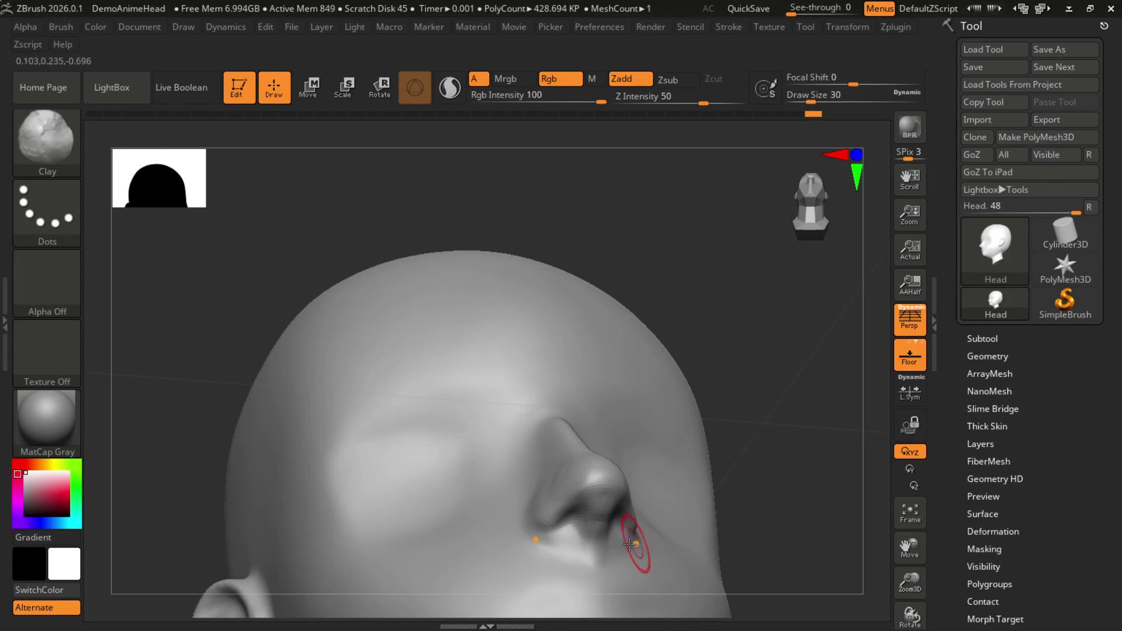
shift+drag(807, 501, 595, 550)
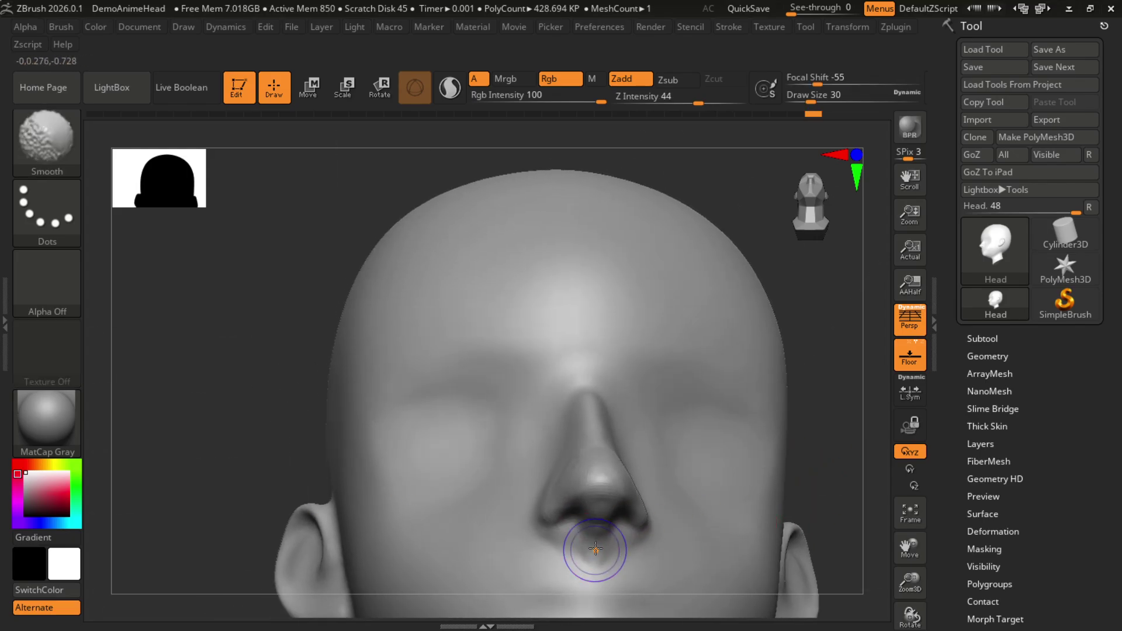
drag(816, 519, 598, 530)
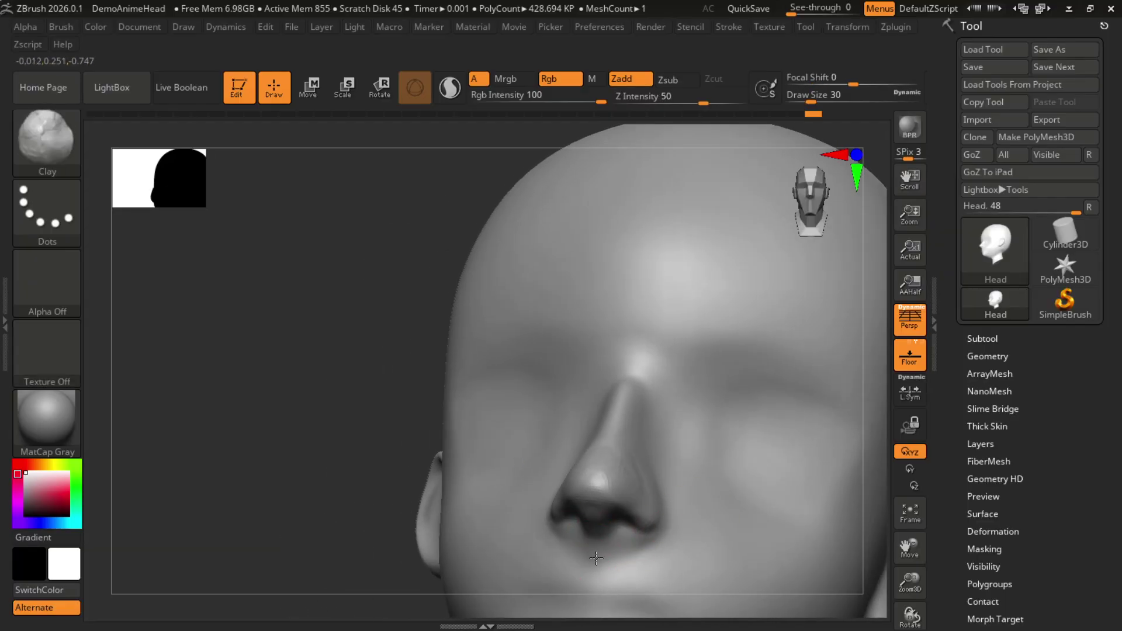
mouse_move(596, 558)
mouse_down()
mouse_move(594, 531)
mouse_move(597, 552)
mouse_up()
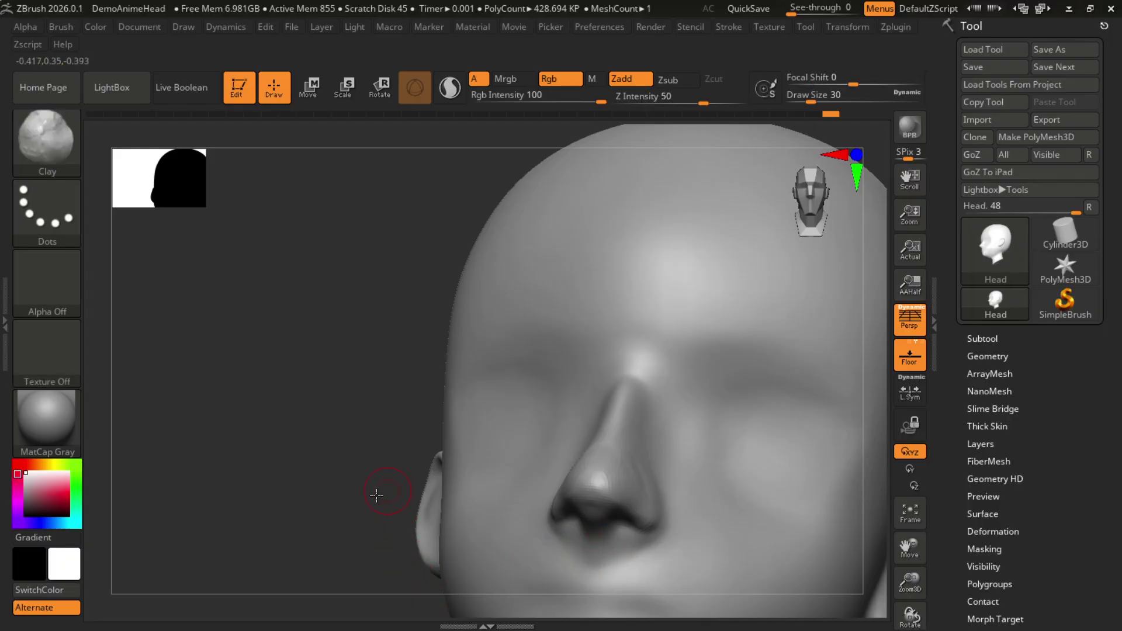
Refine the strip between the nostrils and the nostril edges from below with Clay and Smooth strokes at draw size 30
drag(377, 496, 360, 494)
mouse_move(469, 537)
mouse_down()
mouse_move(440, 523)
mouse_move(514, 547)
mouse_up()
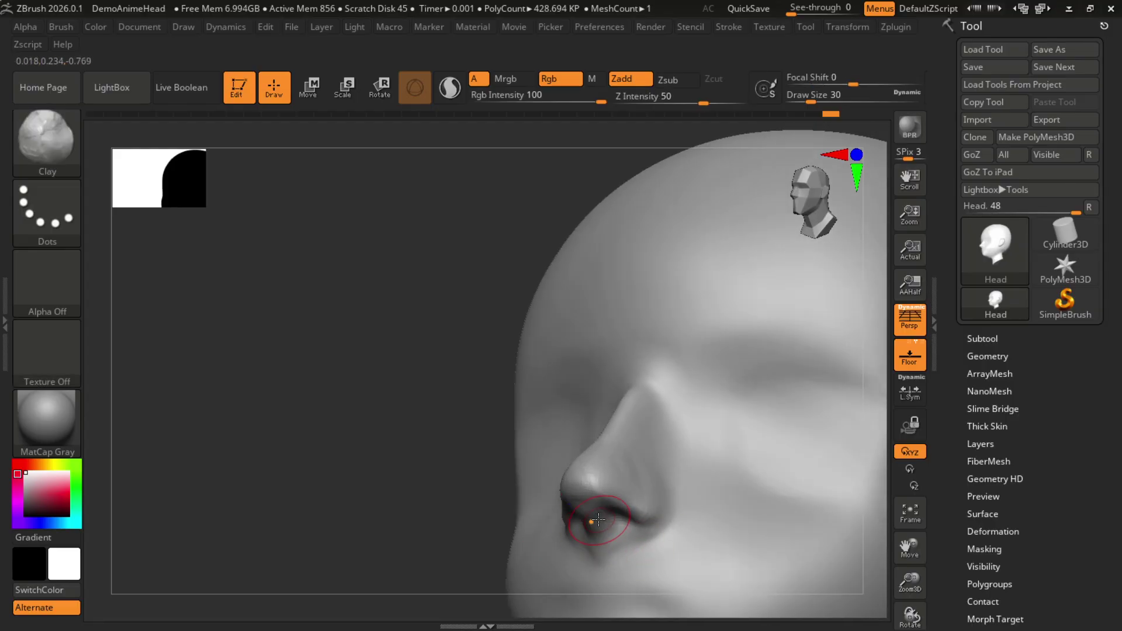
key(shift)
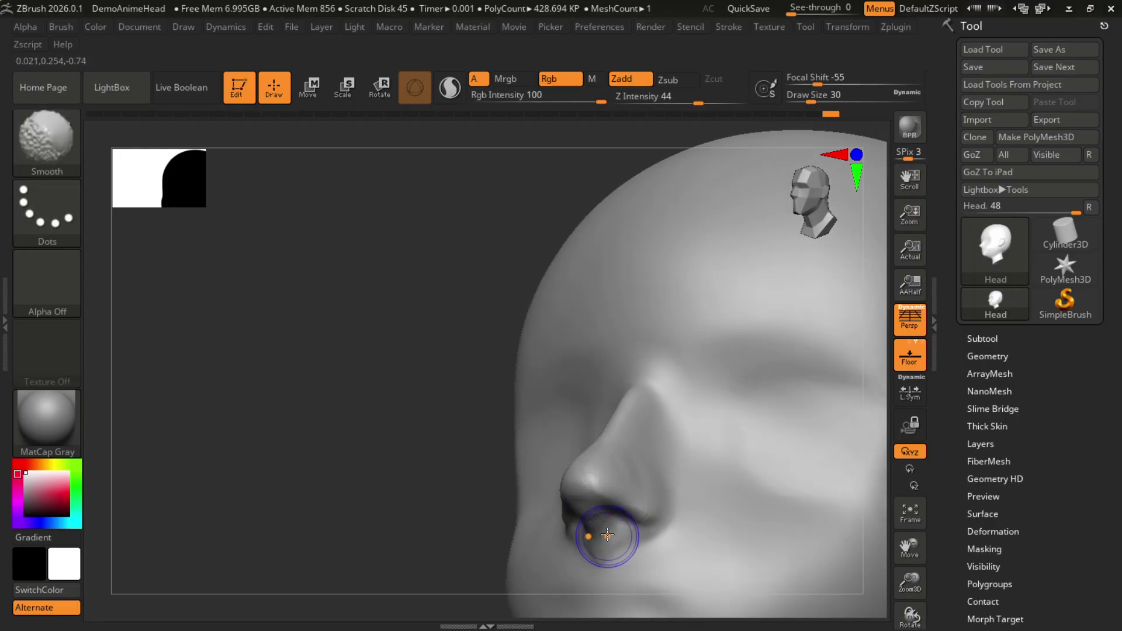
shift+drag(596, 545, 585, 547)
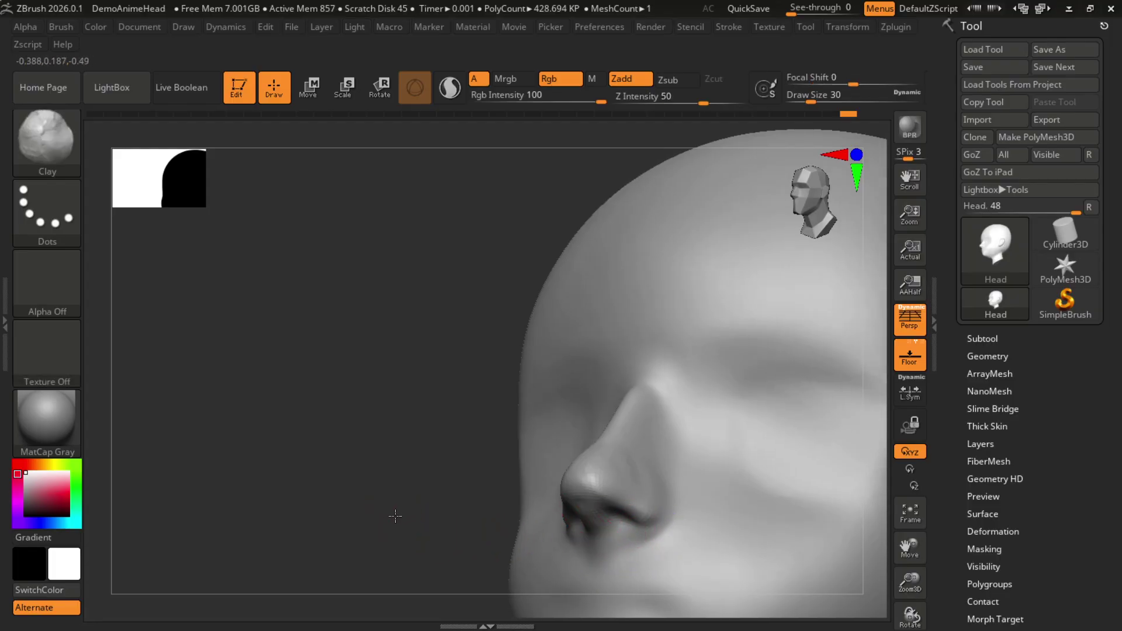
drag(388, 513, 469, 489)
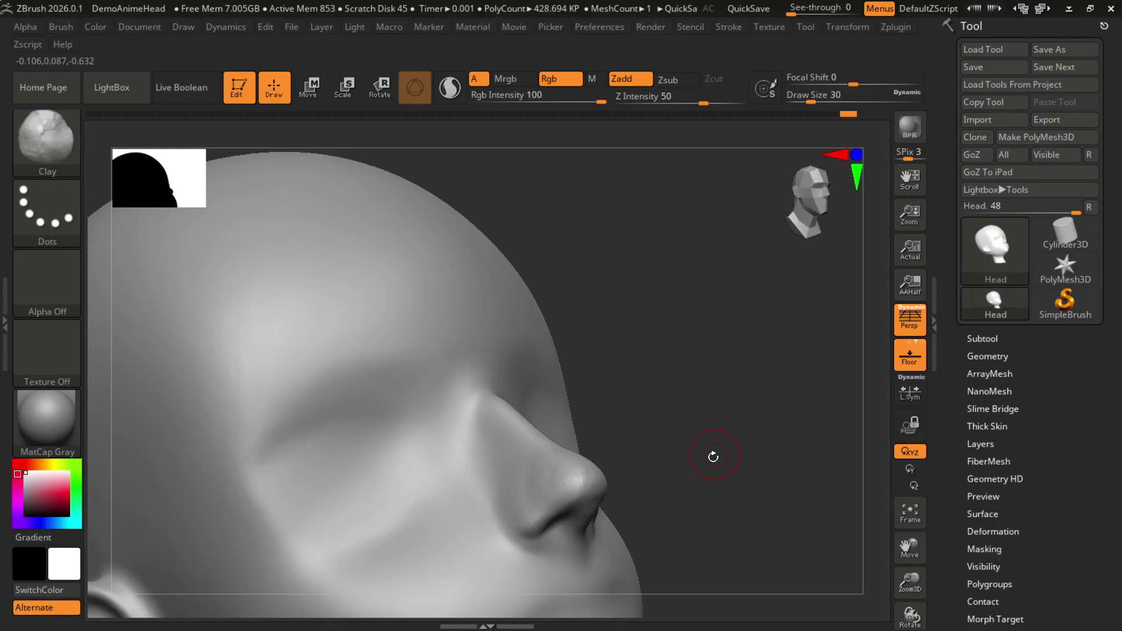
drag(711, 453, 651, 438)
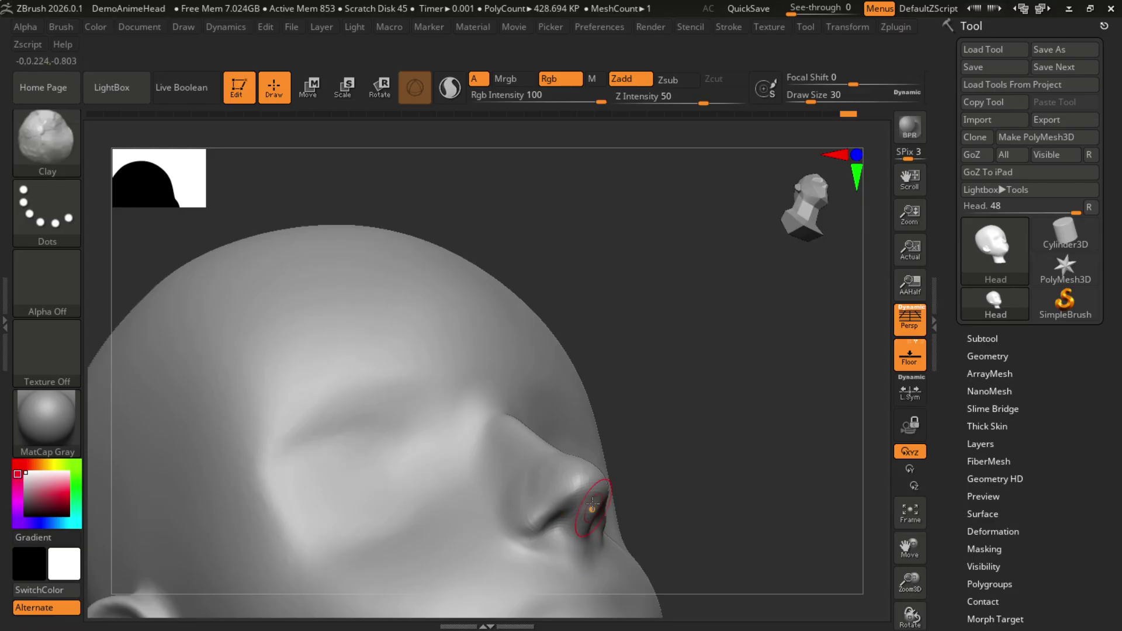
drag(726, 486, 577, 524)
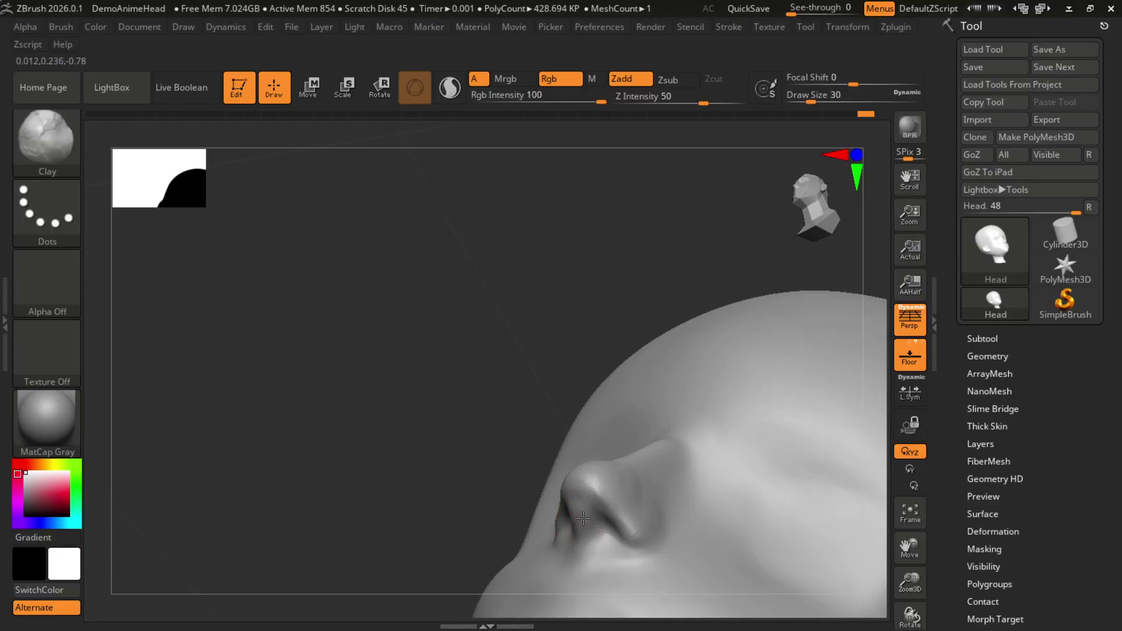
Hollow and define the nostril openings from below with the Clay brush at draw size 14
drag(837, 475, 588, 345)
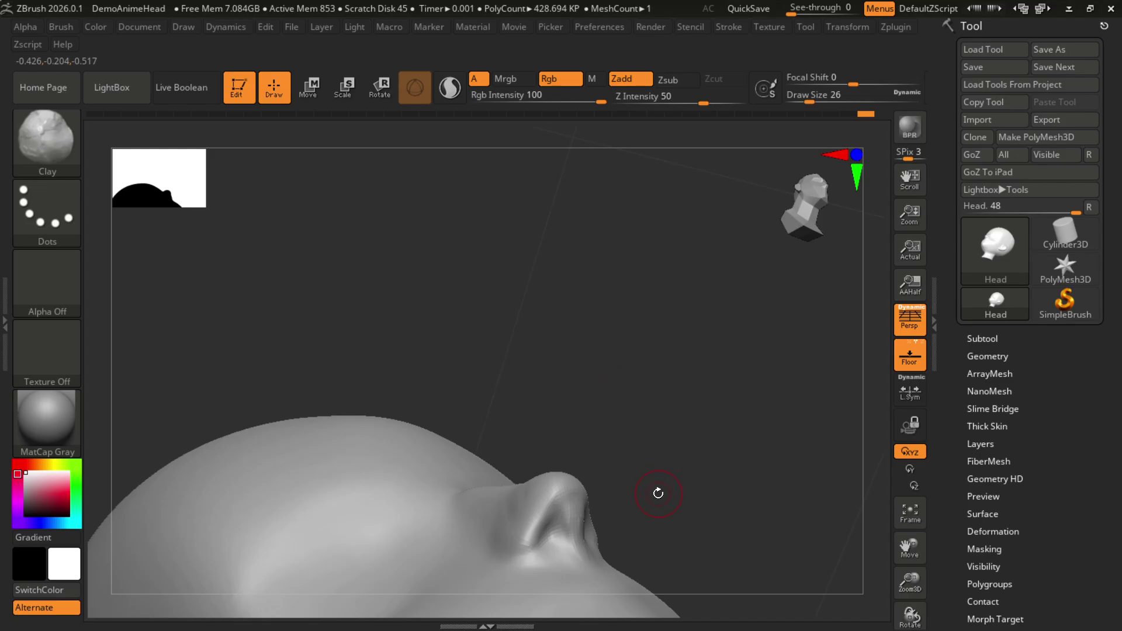
drag(659, 489, 714, 482)
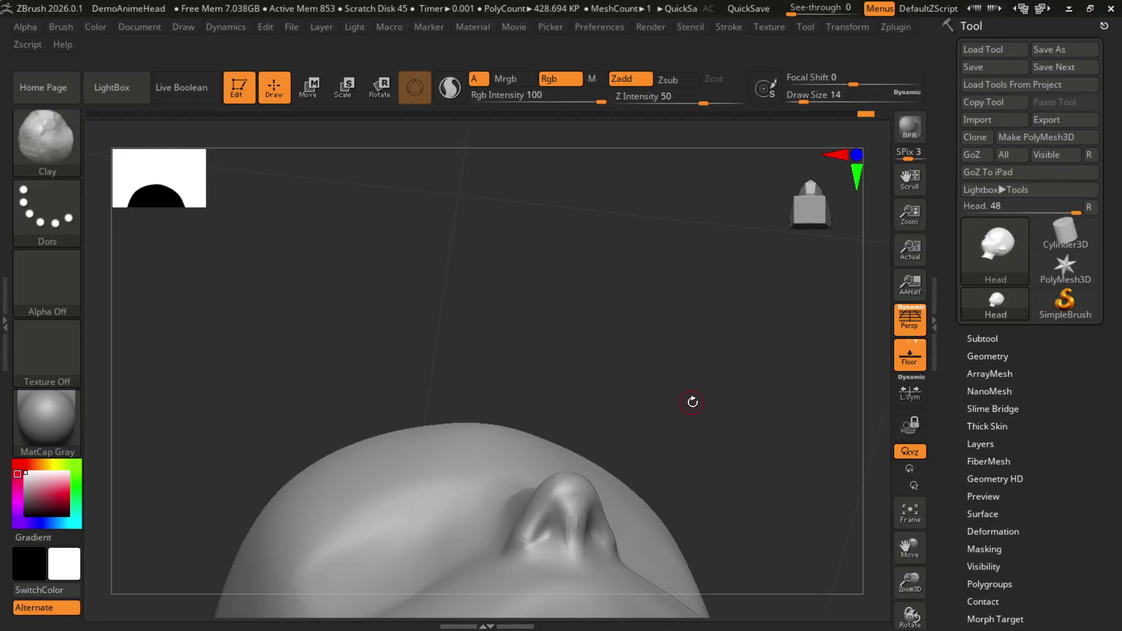
mouse_move(692, 401)
mouse_down()
mouse_move(756, 436)
mouse_move(759, 461)
mouse_move(792, 426)
mouse_move(783, 420)
mouse_up()
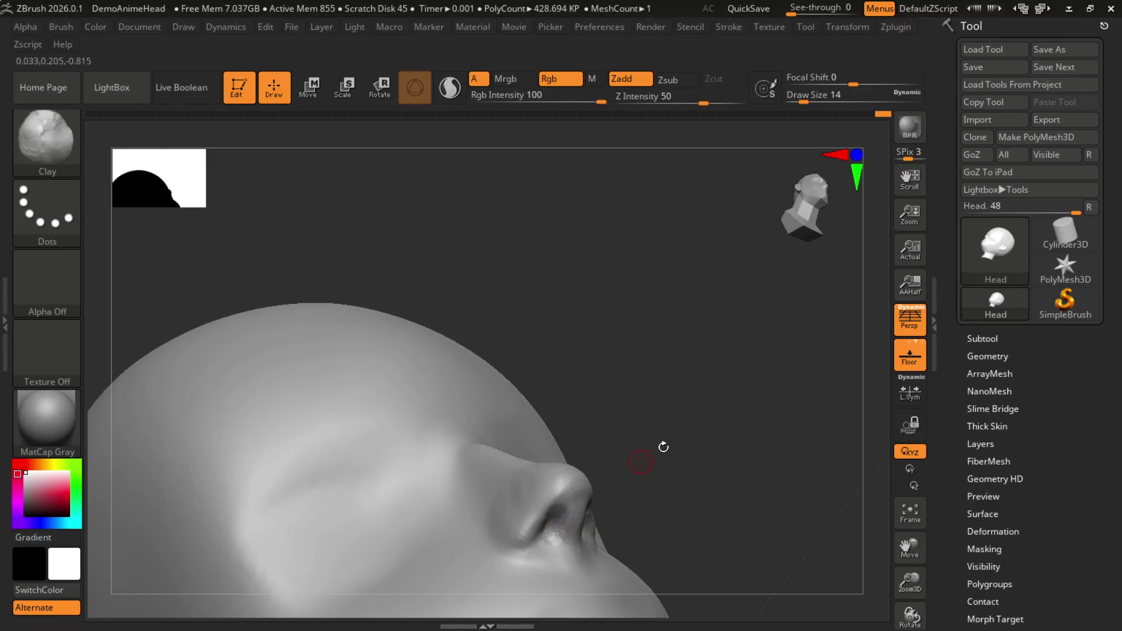
drag(641, 456, 603, 521)
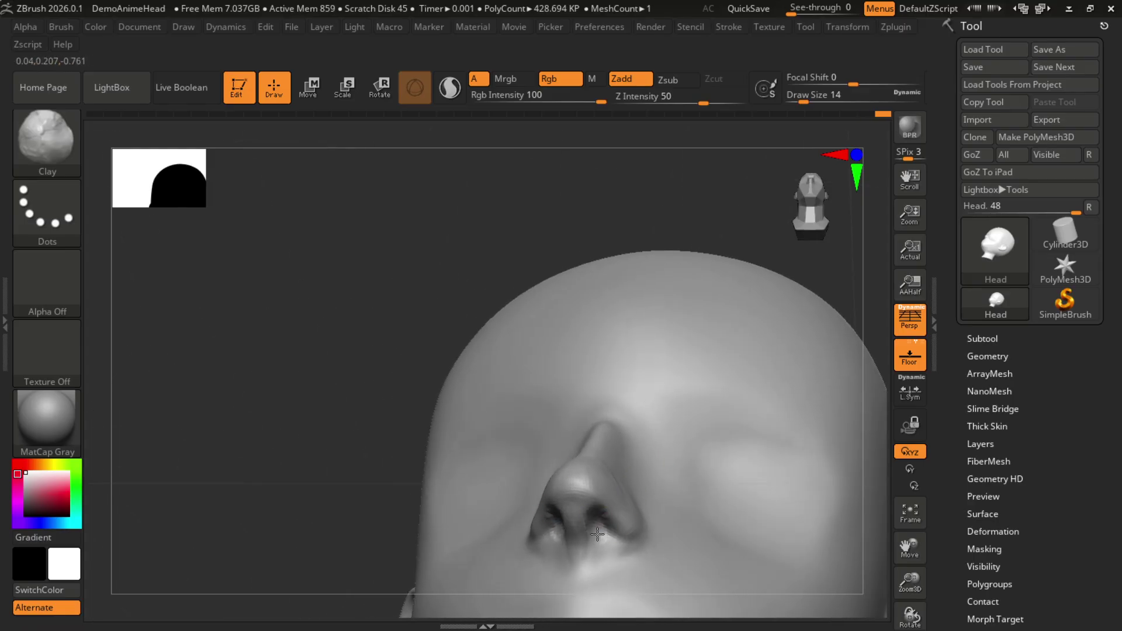
Undo the last stroke, then refine the nostril interiors and lower rims with the Clay brush at draw size 14
key(ctrl+z)
drag(444, 358, 404, 327)
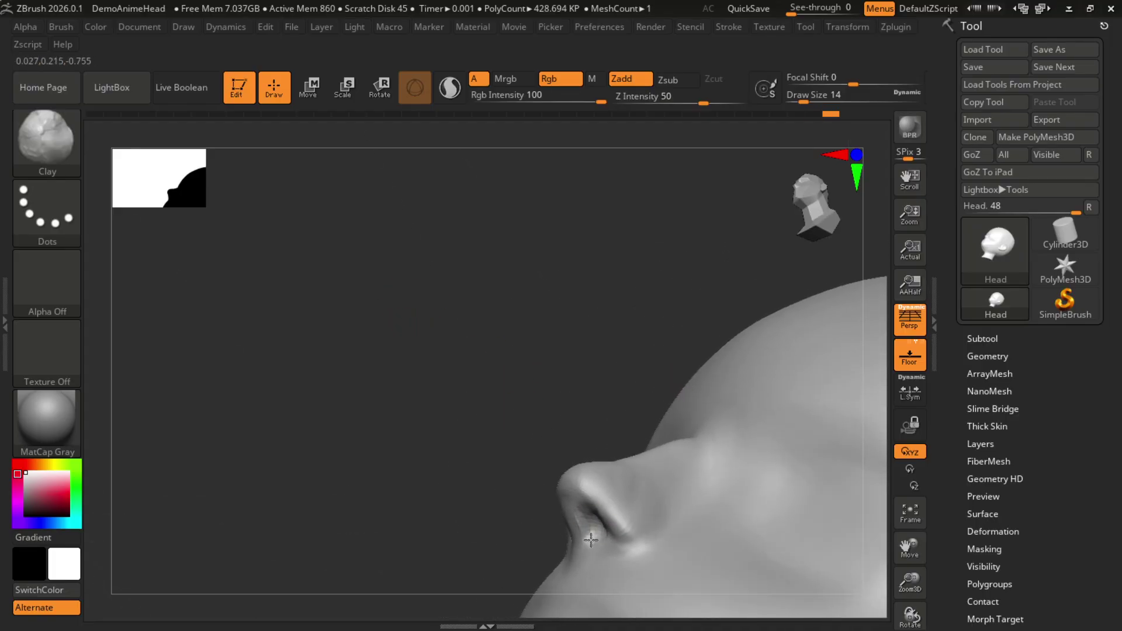
drag(461, 380, 594, 501)
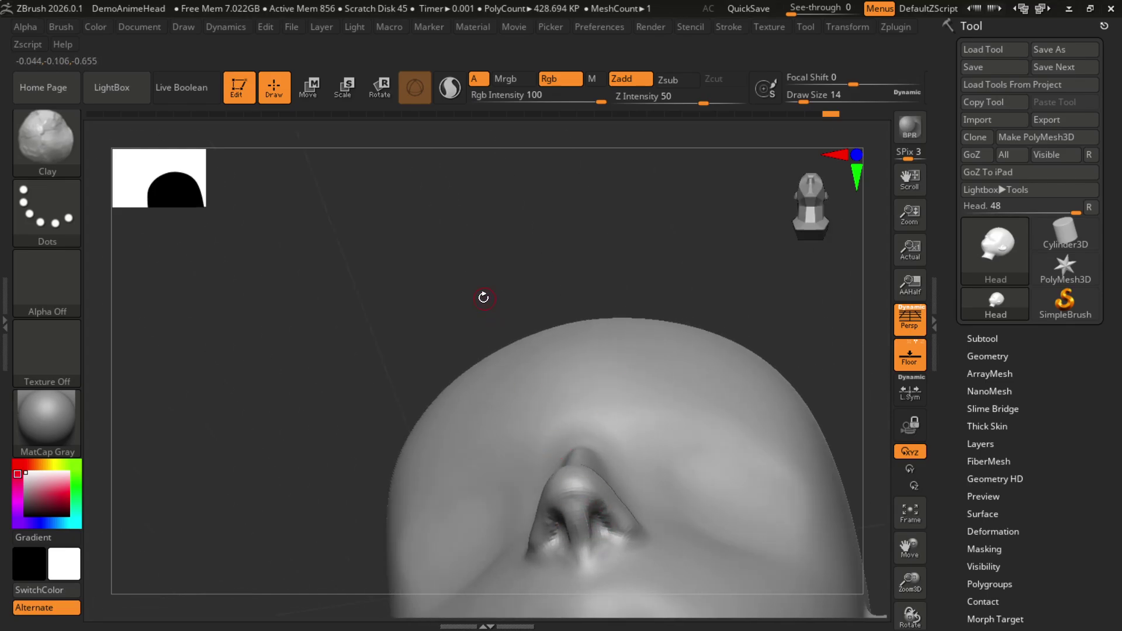
drag(484, 296, 474, 298)
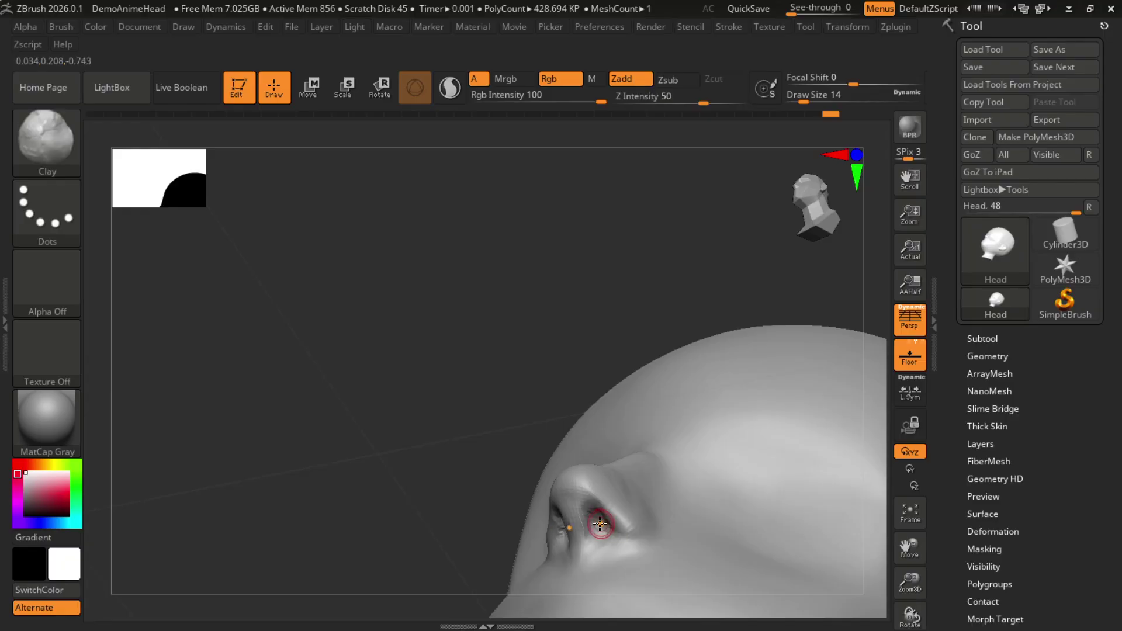
drag(393, 325, 439, 337)
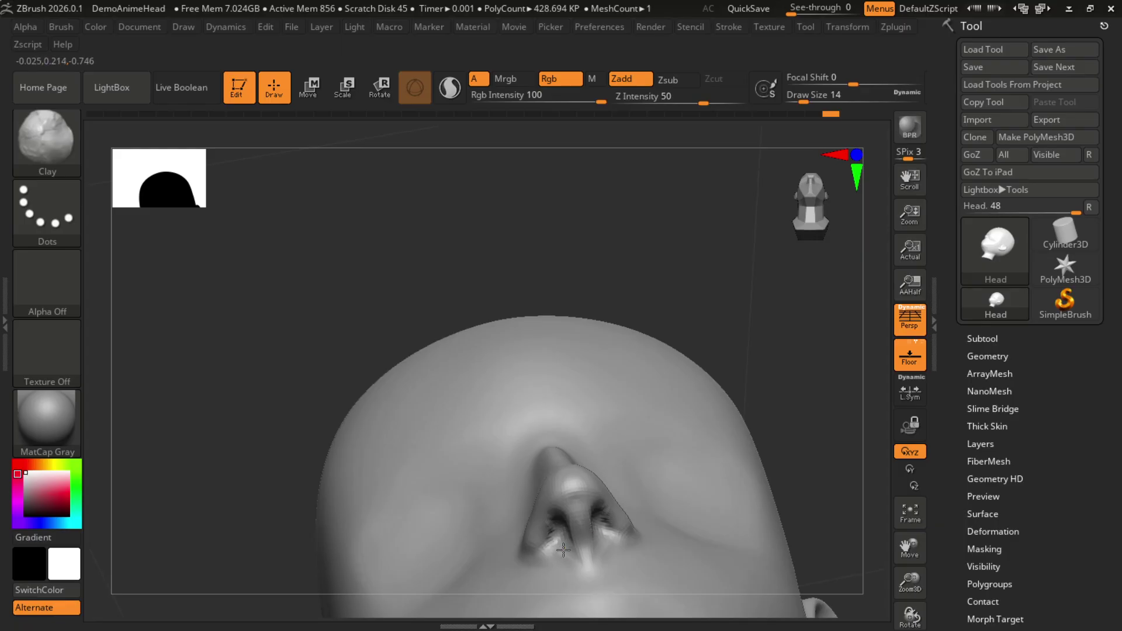
drag(774, 353, 750, 403)
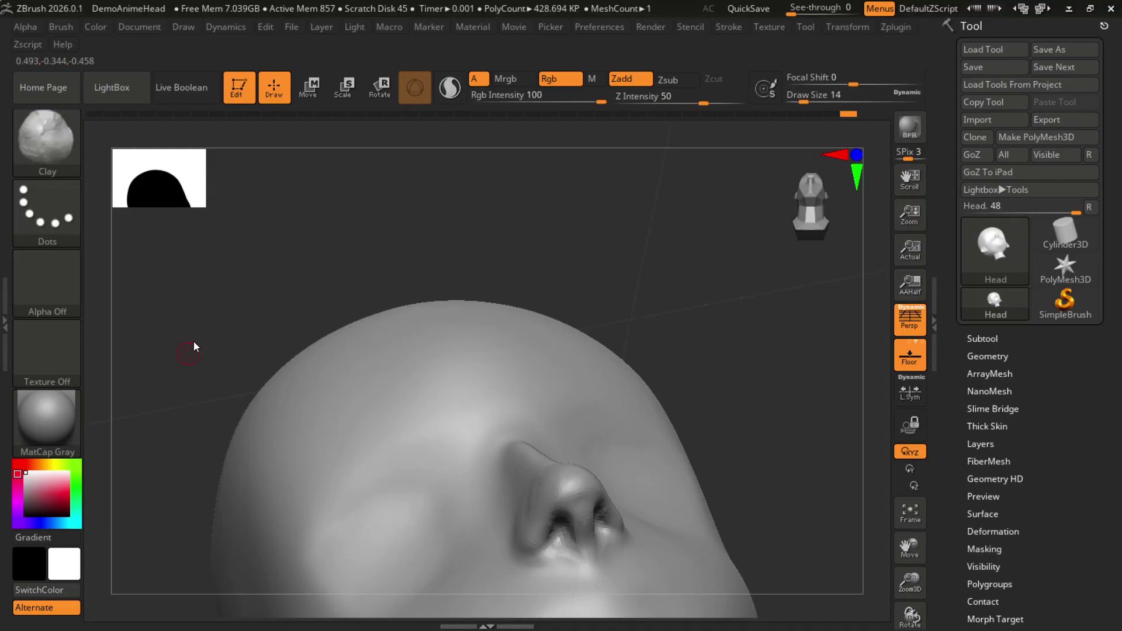
drag(754, 384, 501, 321)
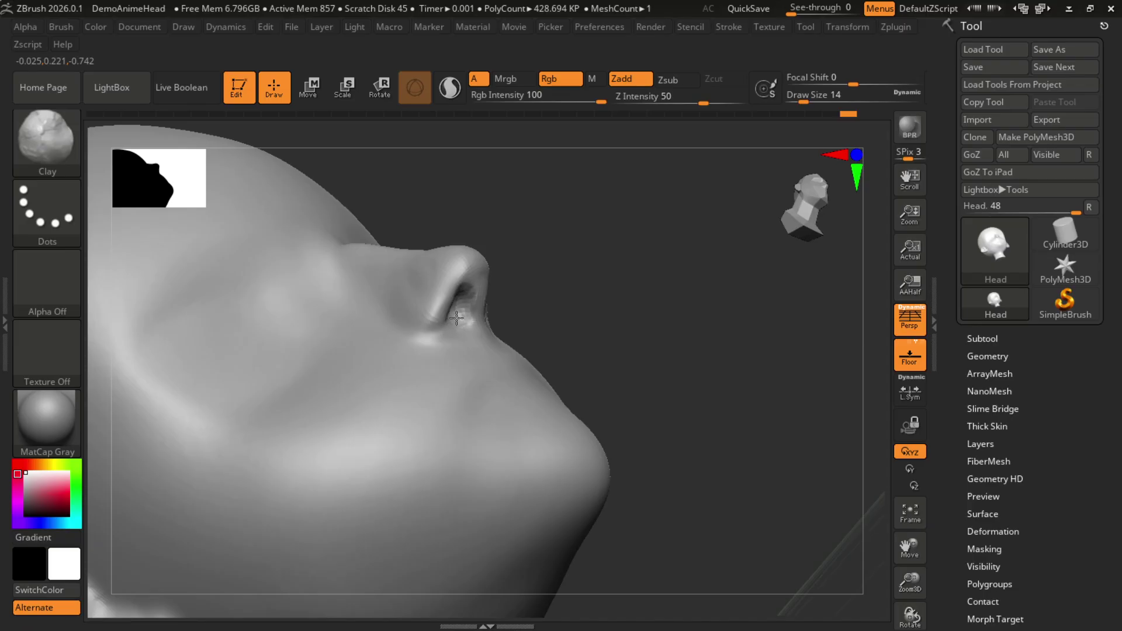
mouse_move(693, 279)
mouse_down()
mouse_move(771, 271)
mouse_move(668, 301)
mouse_move(689, 309)
mouse_move(678, 307)
mouse_move(654, 396)
mouse_move(566, 415)
mouse_up()
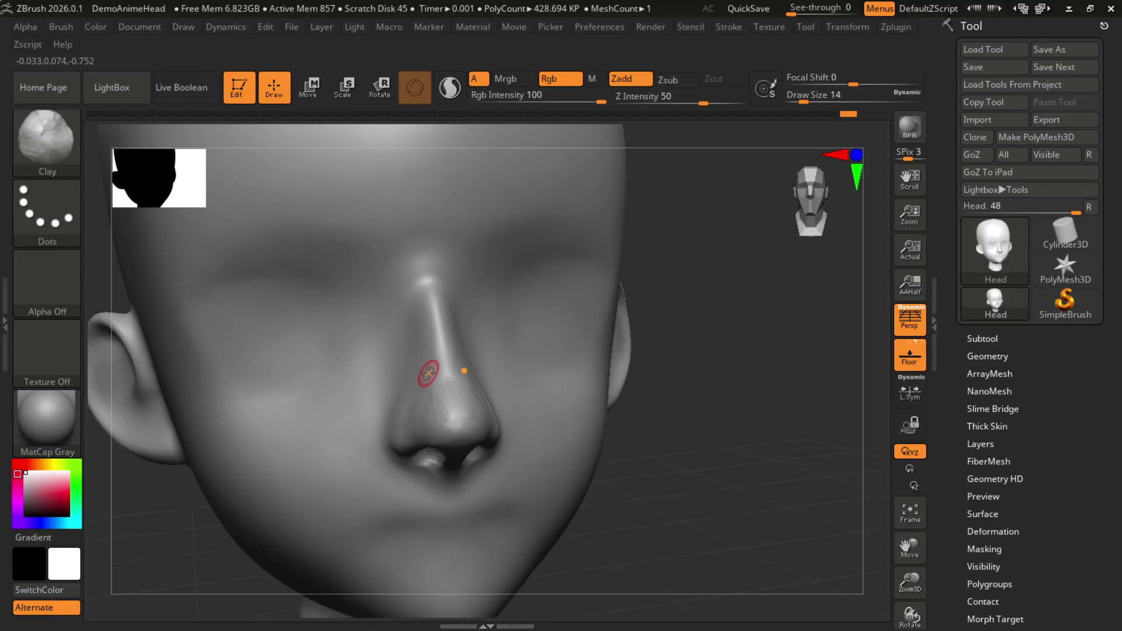
Smooth the side of the nose between the bridge and the nostril wing at draw size 30
key(bracketright)
key(bracketright)
key(bracketright)
key(bracketright)
key(bracketleft)
key(bracketleft)
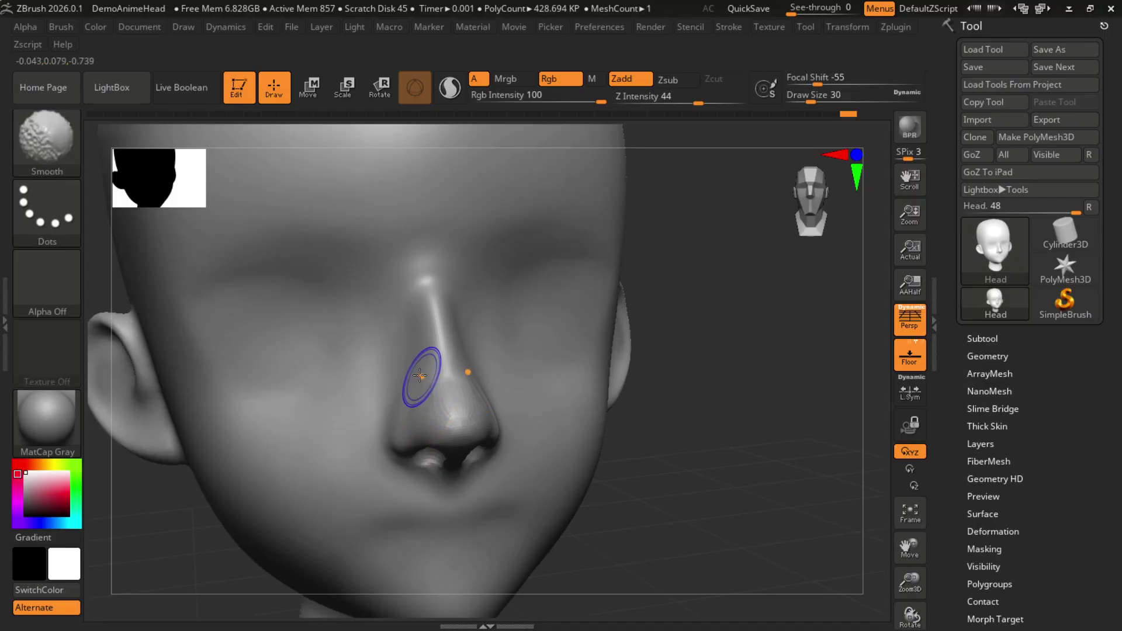
shift+drag(420, 370, 413, 403)
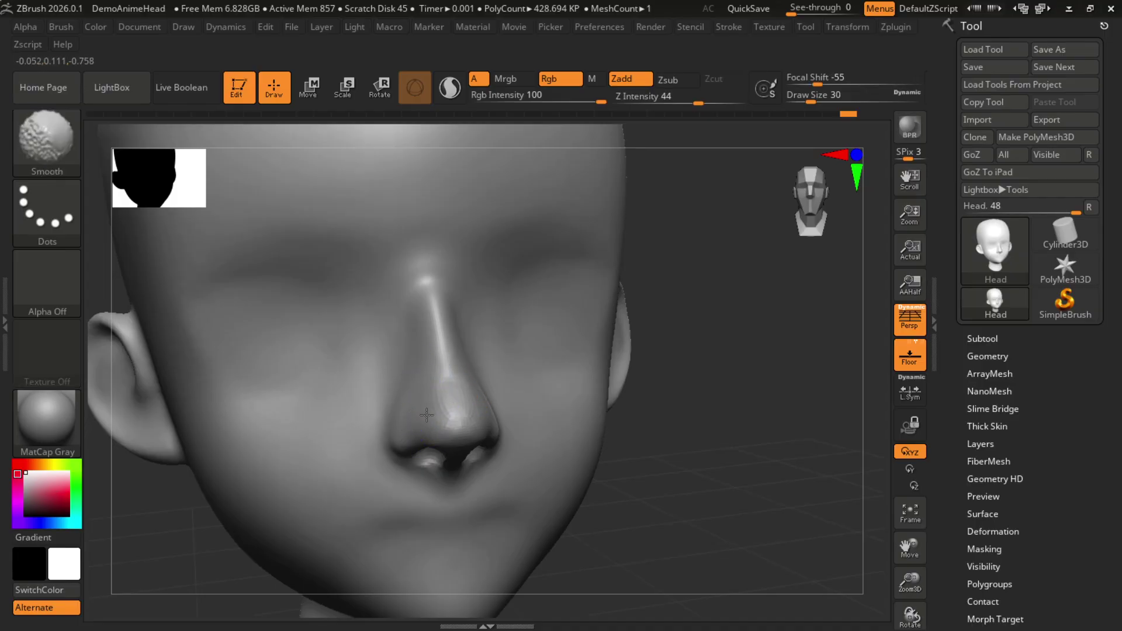
drag(694, 393, 702, 406)
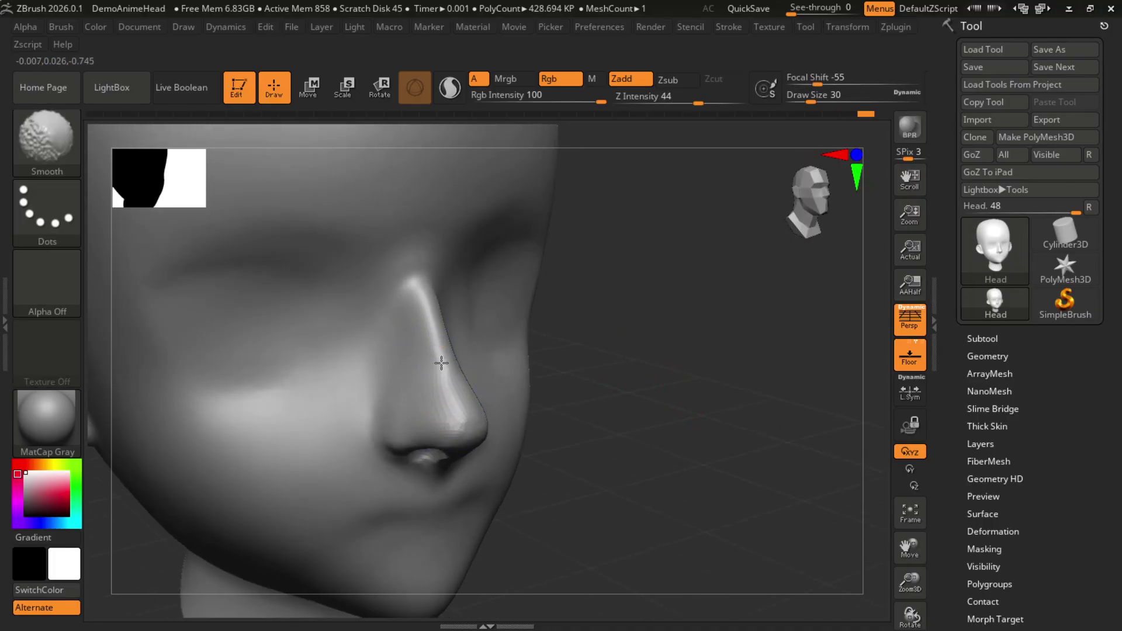
Shape the nostril wing and its lower rim with Clay and Smooth strokes at draw size 30
mouse_move(491, 409)
mouse_down()
mouse_move(687, 428)
mouse_move(422, 448)
mouse_up()
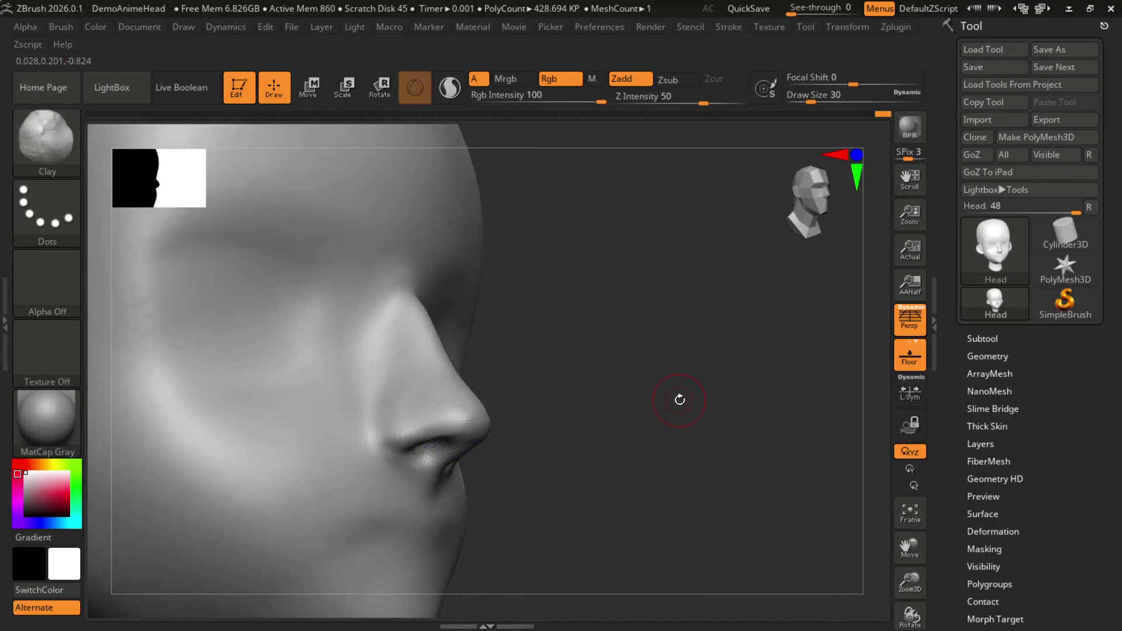
mouse_move(617, 453)
mouse_down()
mouse_move(399, 463)
mouse_move(415, 443)
mouse_move(392, 453)
mouse_move(409, 460)
mouse_up()
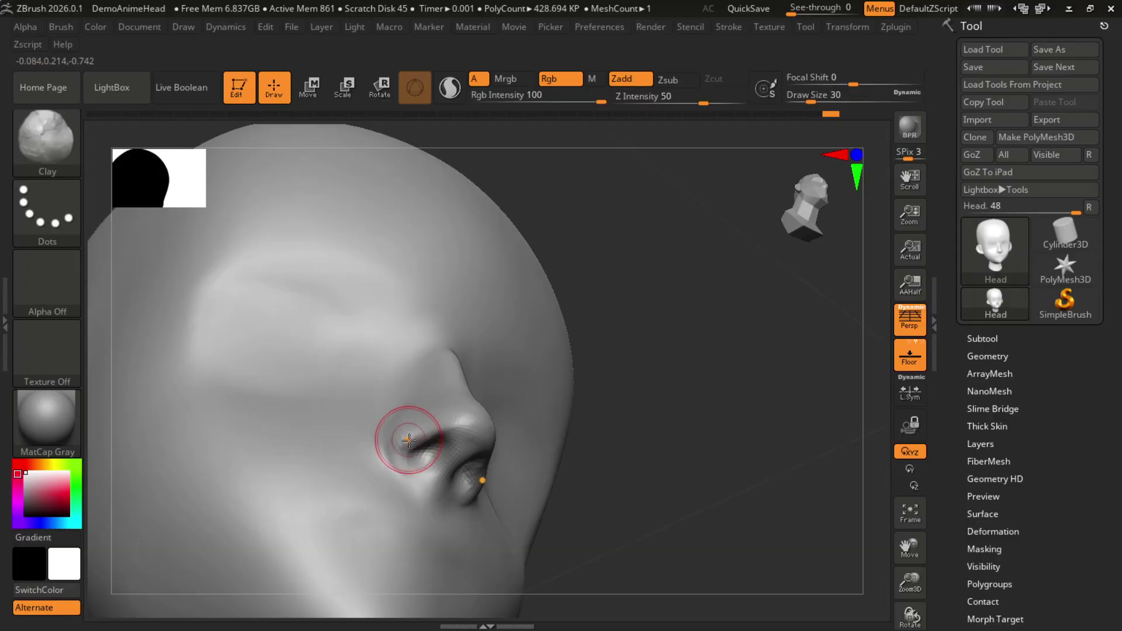
drag(660, 348, 678, 374)
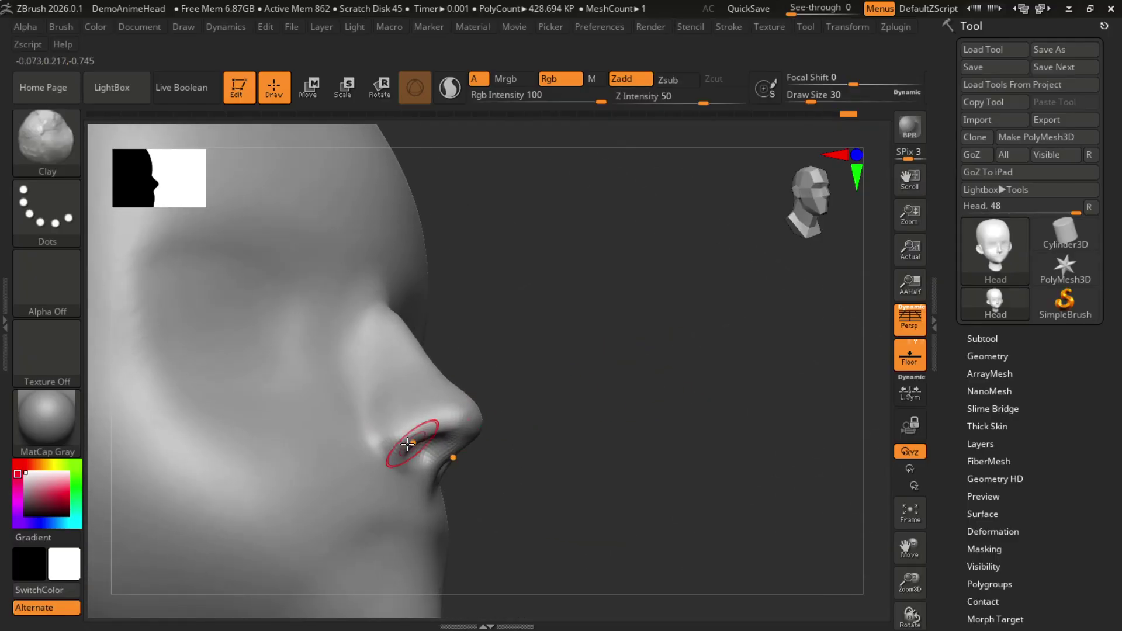
drag(387, 433, 382, 455)
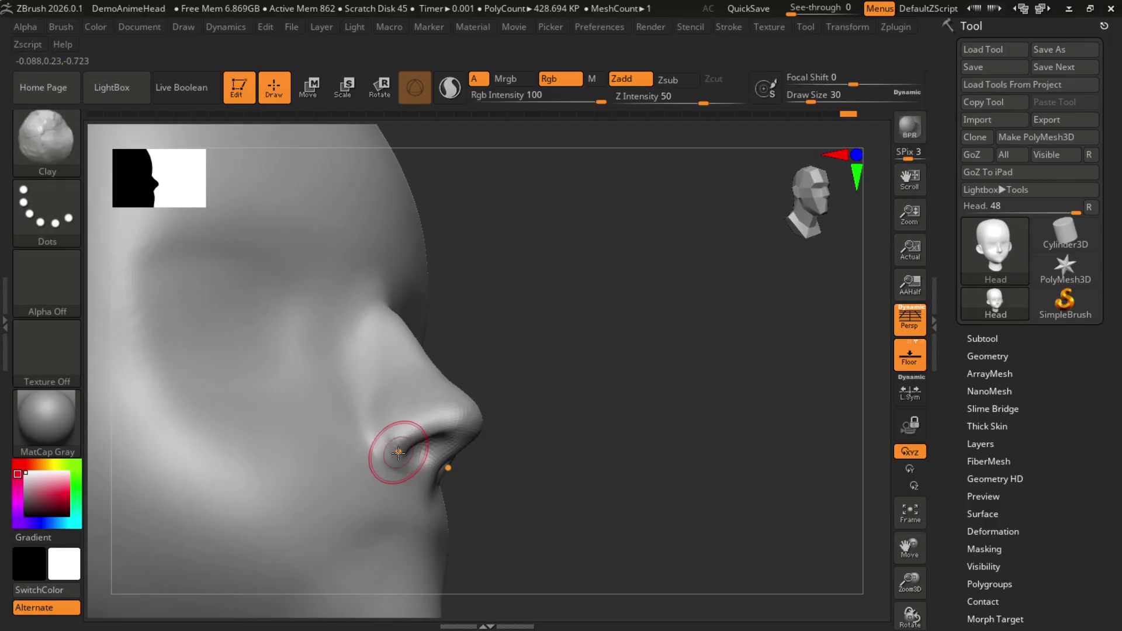
key(shift)
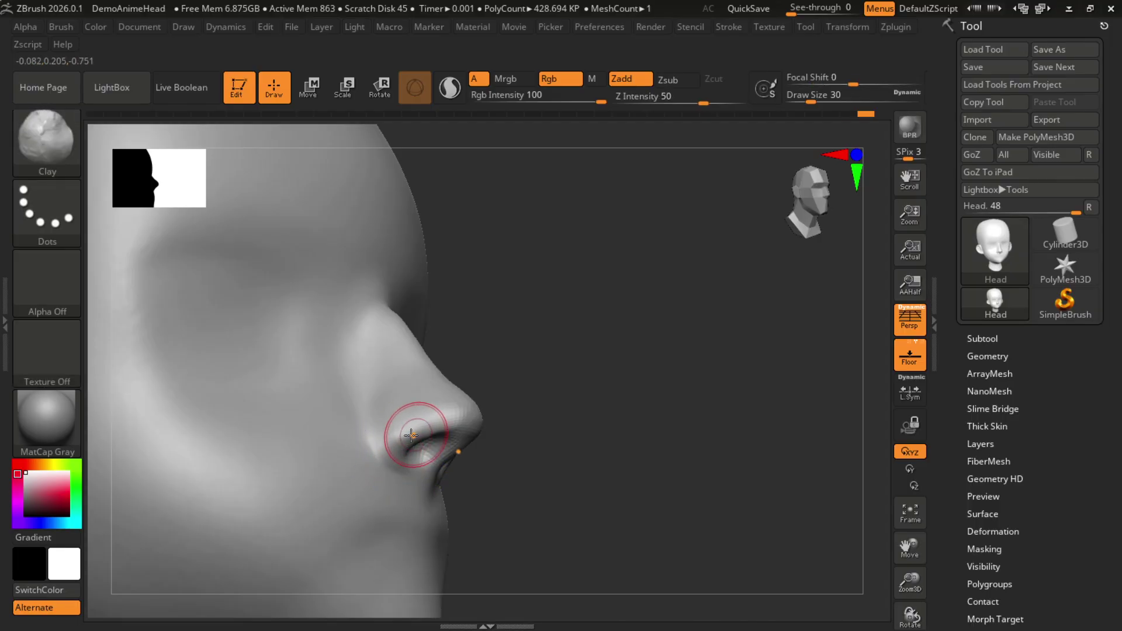
drag(633, 450, 521, 448)
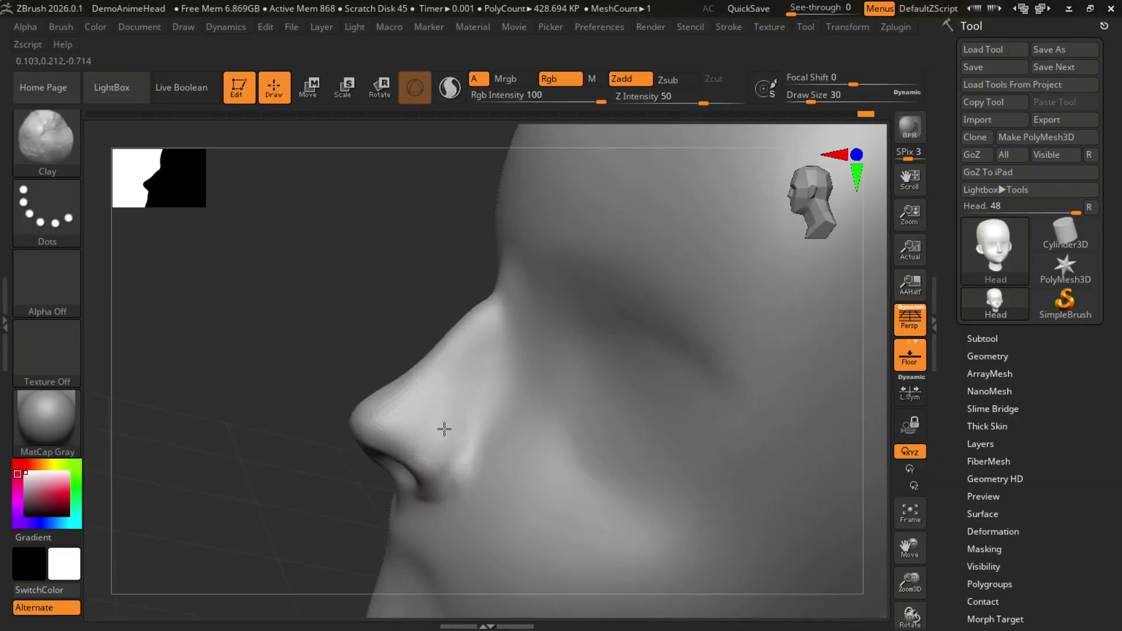
Smooth the outer side of the nostril wing, undo the last stroke, and rework the wing in profile
mouse_move(456, 468)
shift+mouse_down()
mouse_move(453, 439)
mouse_move(437, 479)
mouse_move(455, 466)
shift+mouse_up()
drag(407, 331, 466, 389)
key(ctrl+z)
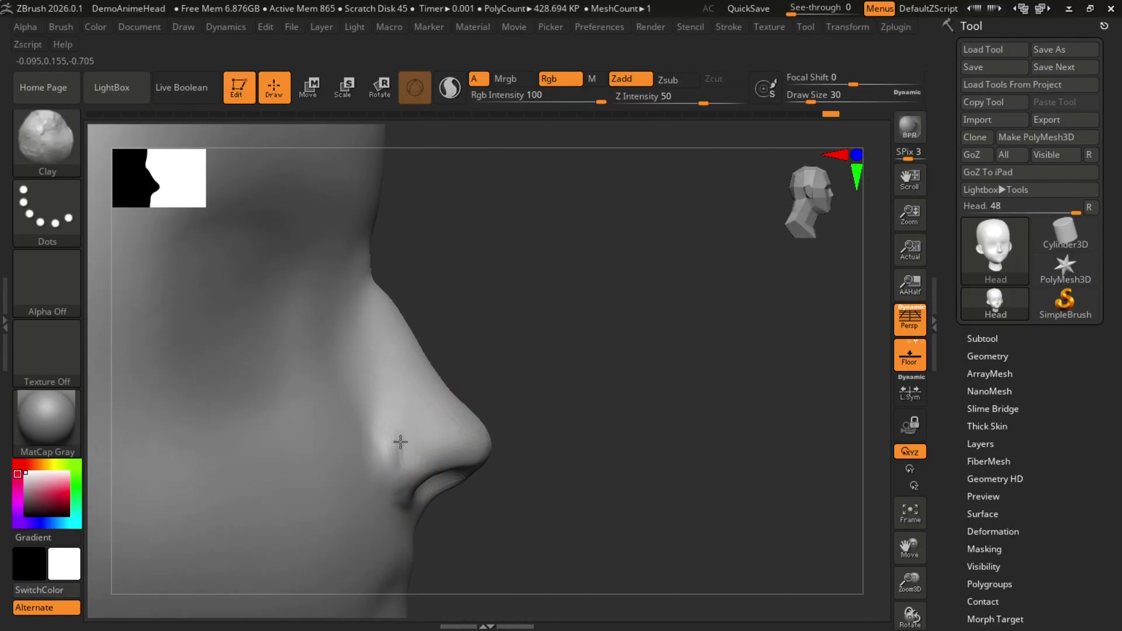
mouse_move(401, 442)
mouse_down()
mouse_move(395, 471)
mouse_move(402, 438)
mouse_up()
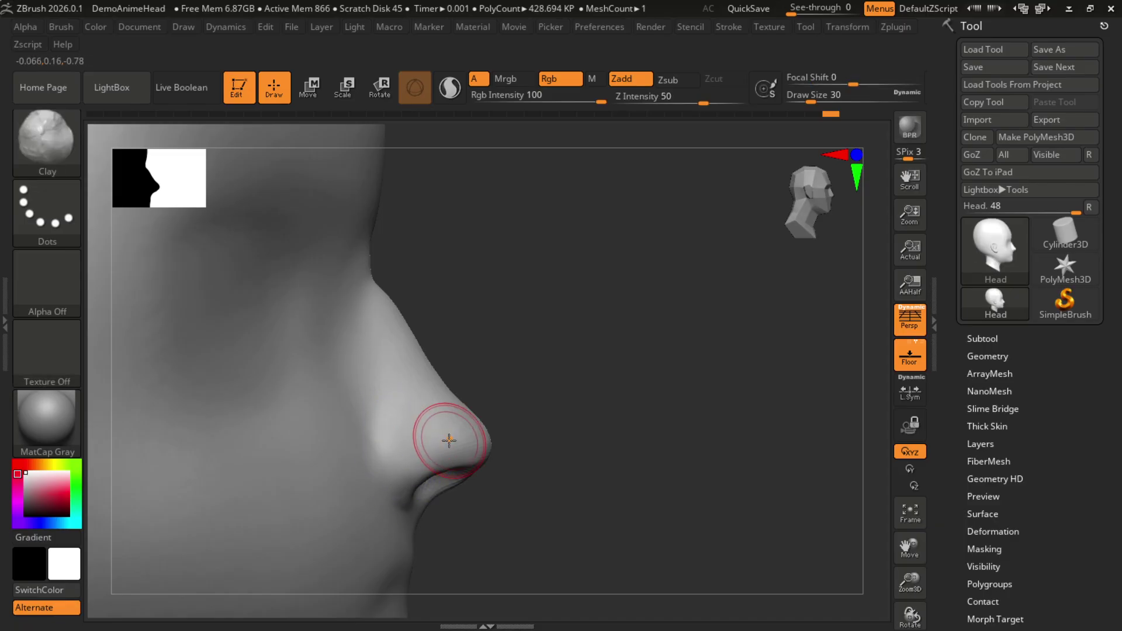
Carve the crease behind the nostril wing with the DamStandard brush at draw size 42 and smooth its upper end
key(b)
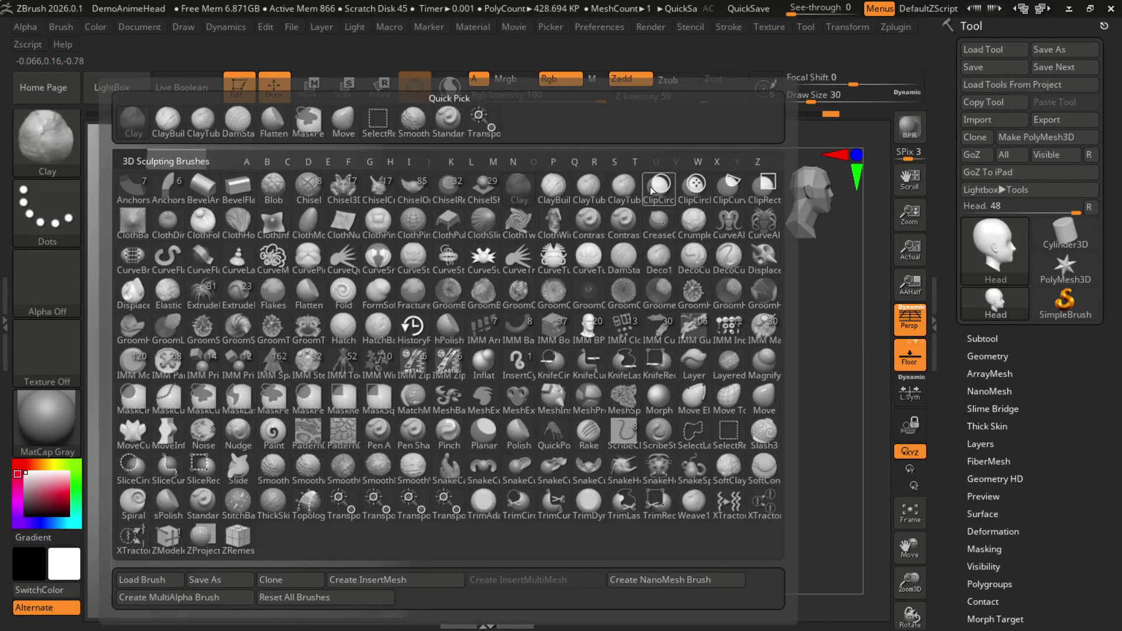
click(632, 271)
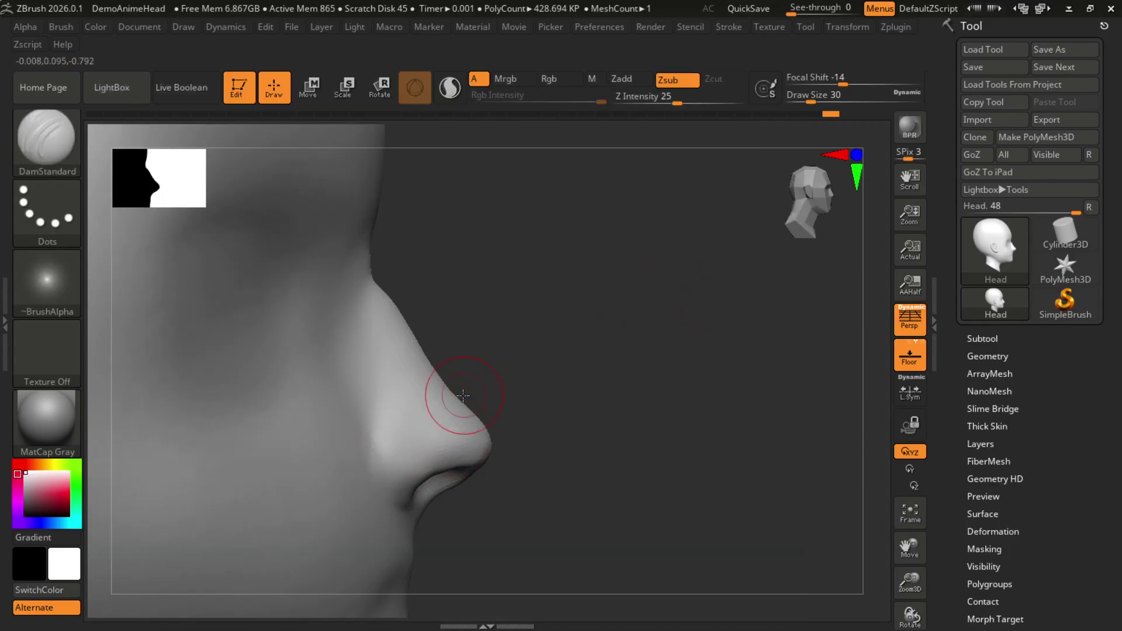
key(])
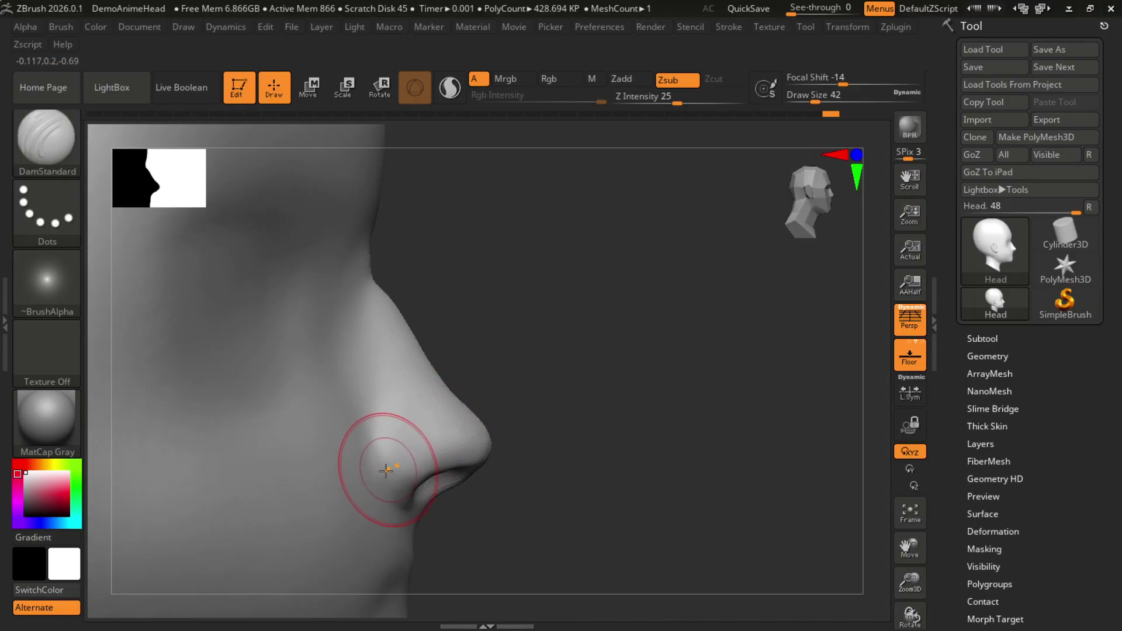
mouse_move(608, 372)
mouse_down()
mouse_move(562, 362)
mouse_move(576, 377)
mouse_move(555, 377)
mouse_move(593, 381)
mouse_up()
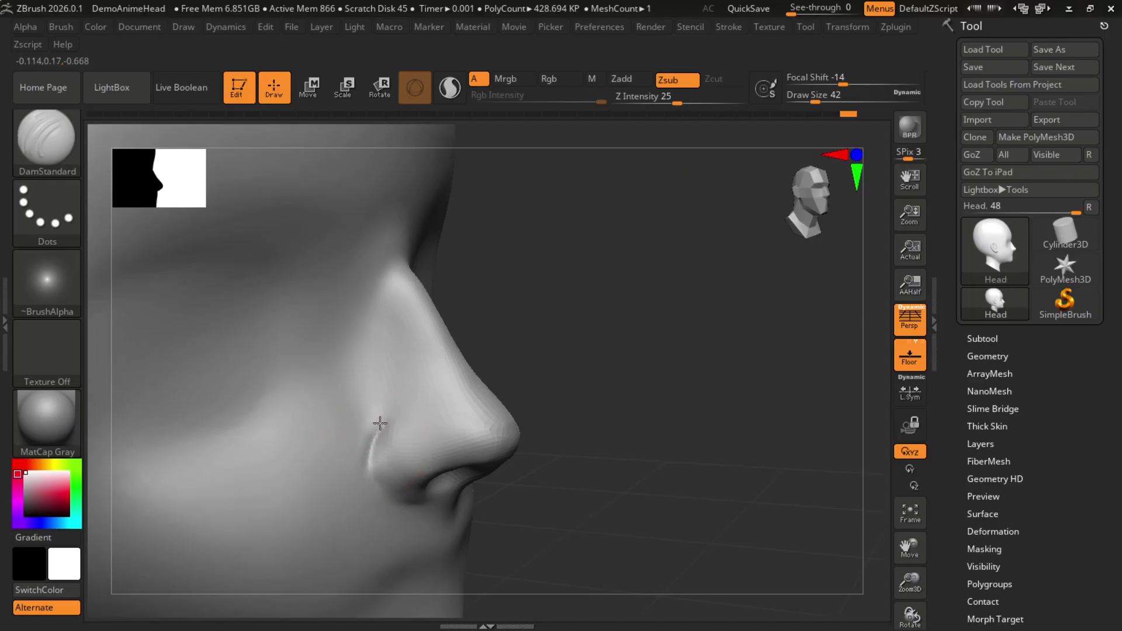
key(shift)
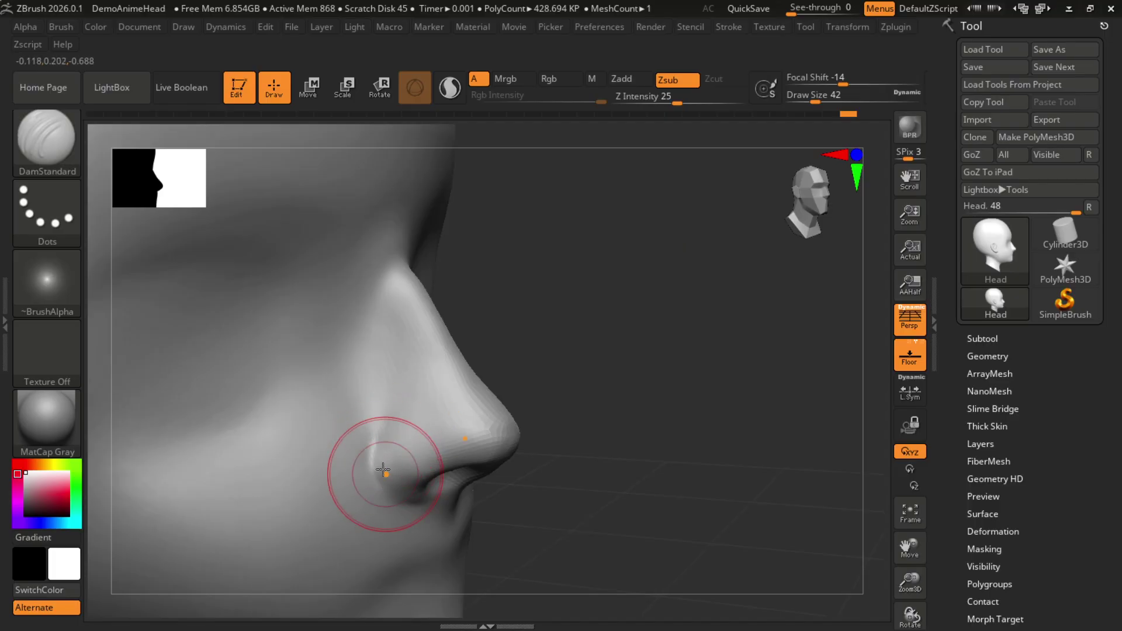
key(shift)
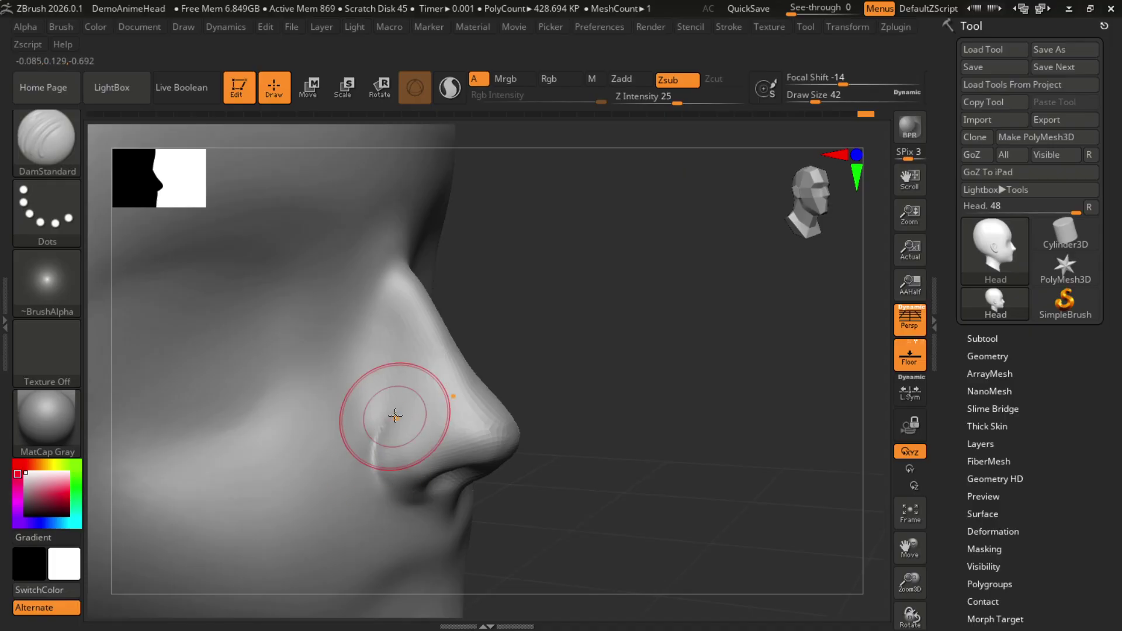
drag(577, 332, 599, 389)
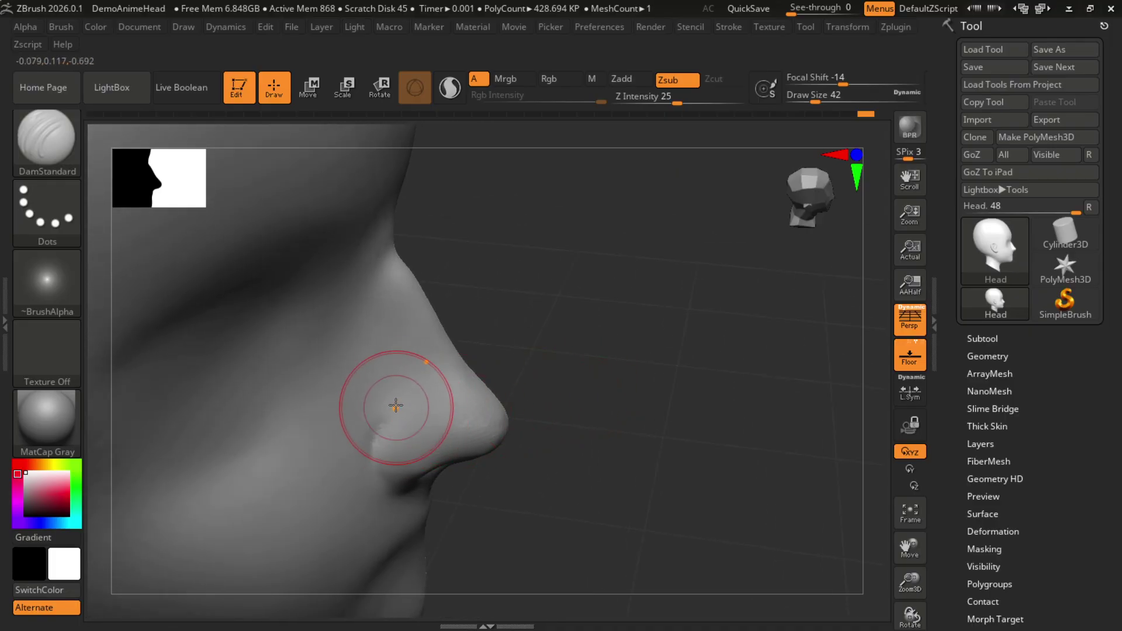
drag(620, 331, 426, 394)
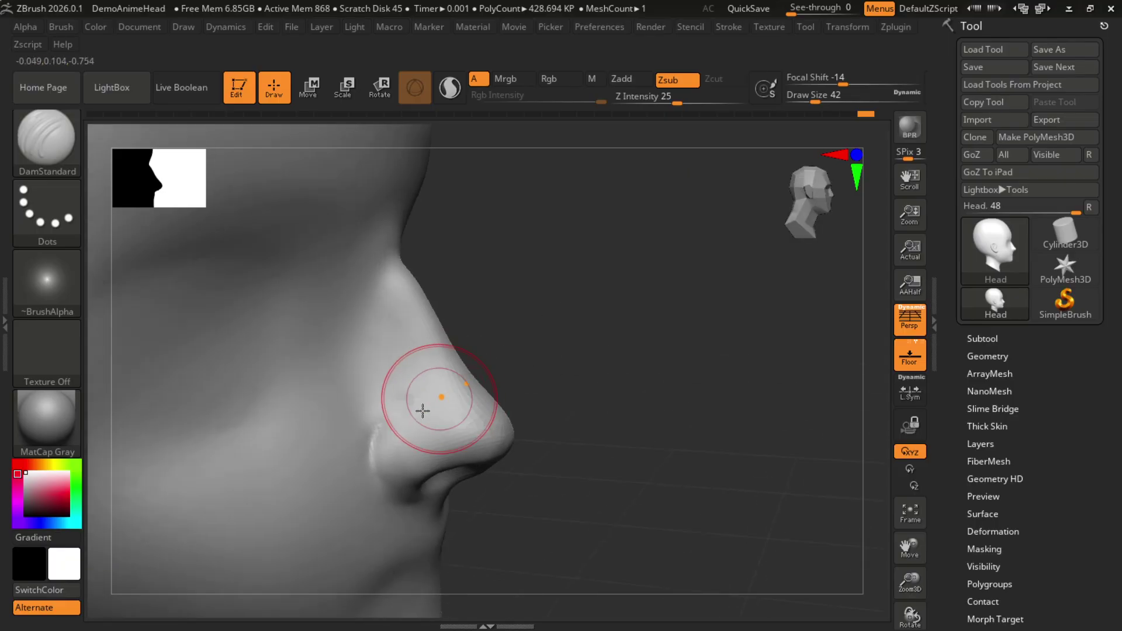
Deepen the nostril openings and sharpen their rims from below with the DamStandard brush at draw size 42
drag(626, 290, 645, 325)
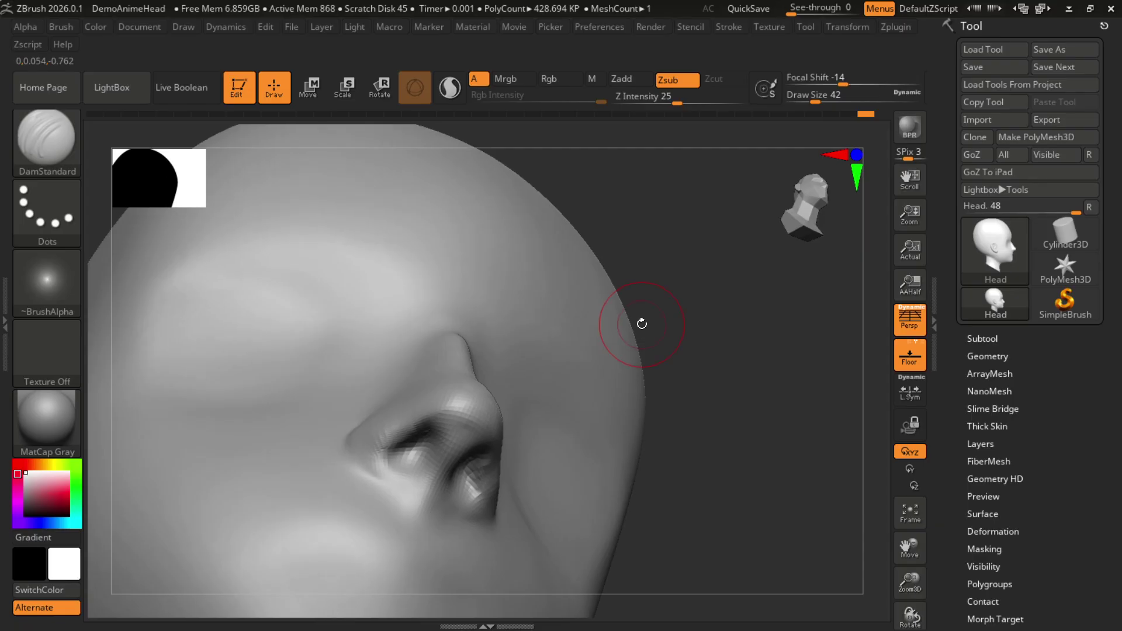
drag(668, 429, 696, 397)
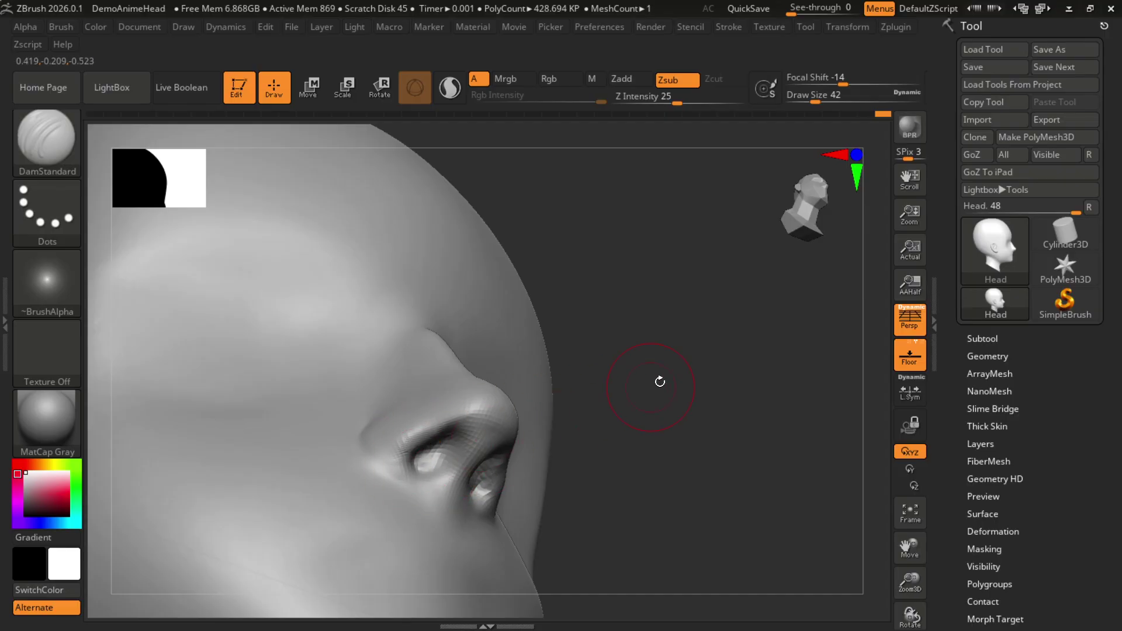
drag(660, 382, 488, 487)
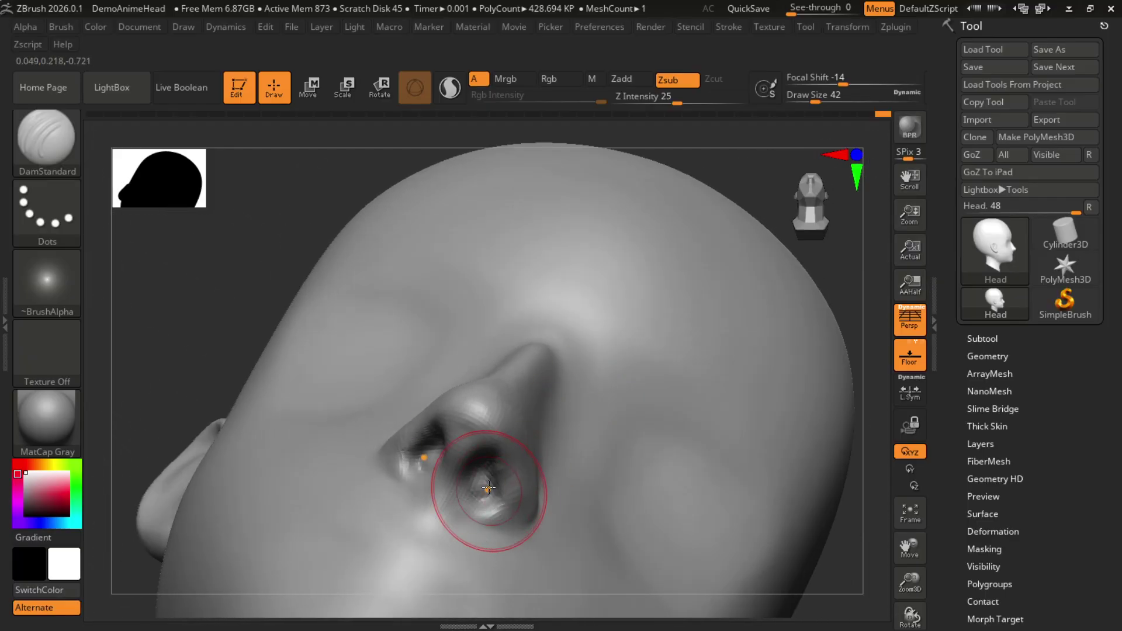
drag(172, 328, 251, 403)
mouse_move(607, 415)
mouse_down()
mouse_move(559, 457)
mouse_move(447, 455)
mouse_up()
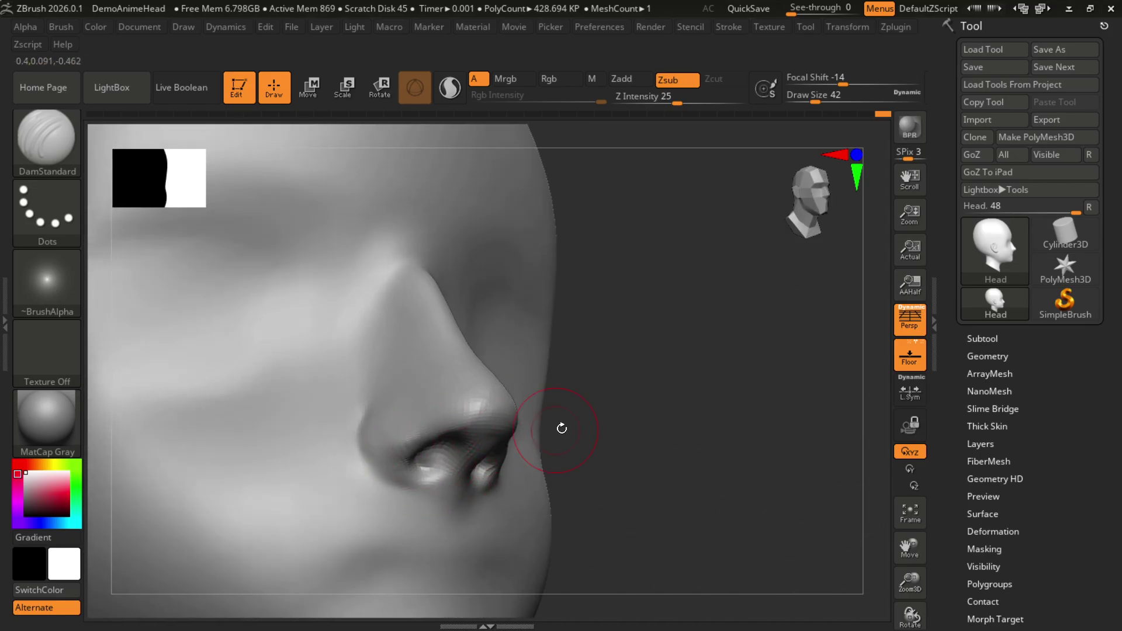
drag(548, 494, 480, 502)
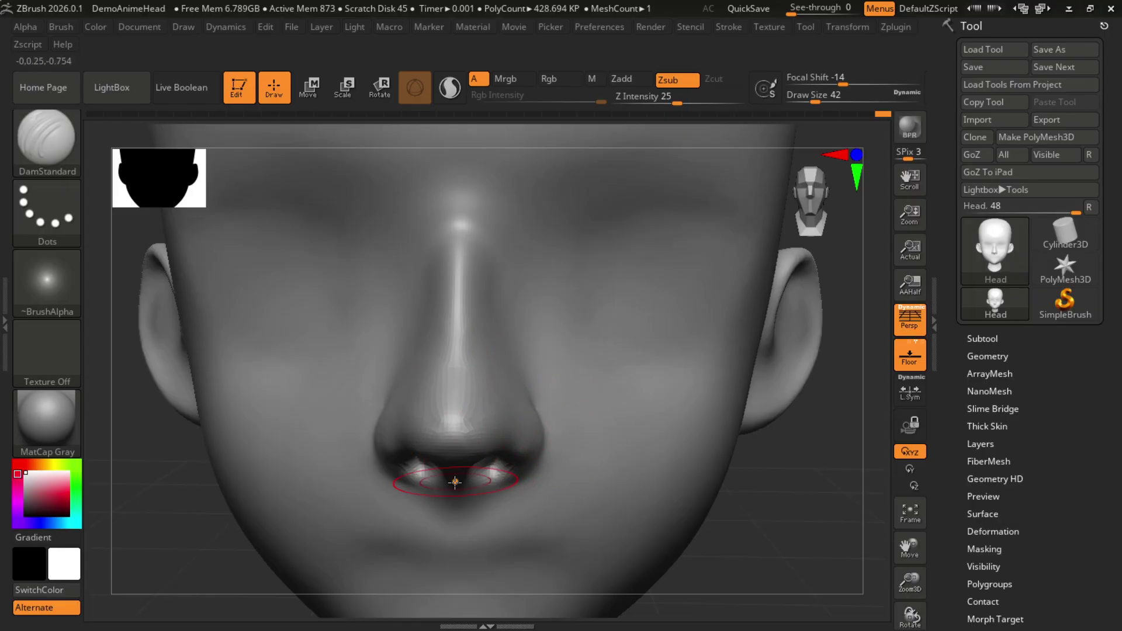
Deepen the nostril cavities and define their front inner edge beneath the nose tip with the DamStandard brush at draw size 42
mouse_move(788, 526)
mouse_down()
mouse_move(774, 483)
mouse_move(608, 409)
mouse_up()
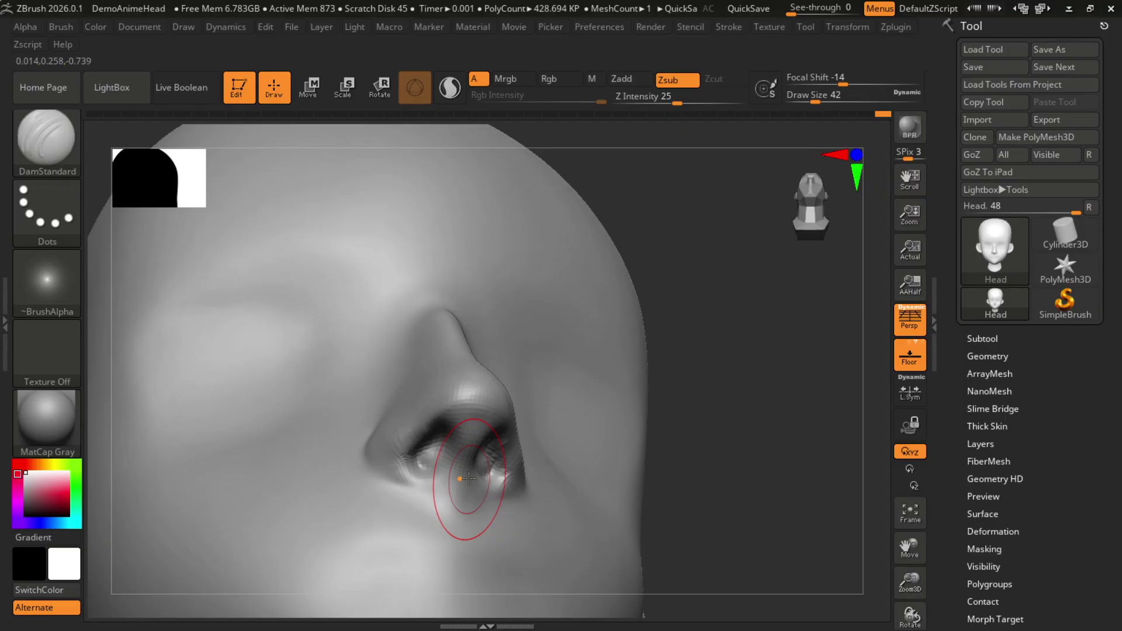
drag(731, 447, 699, 433)
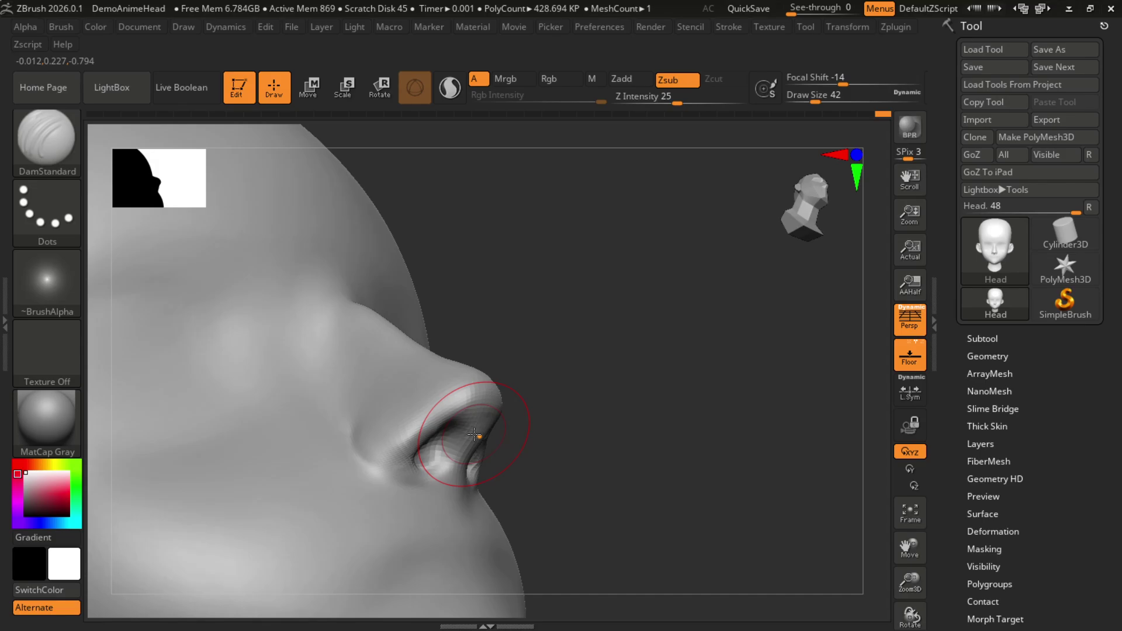
scroll(475, 435, up, 5)
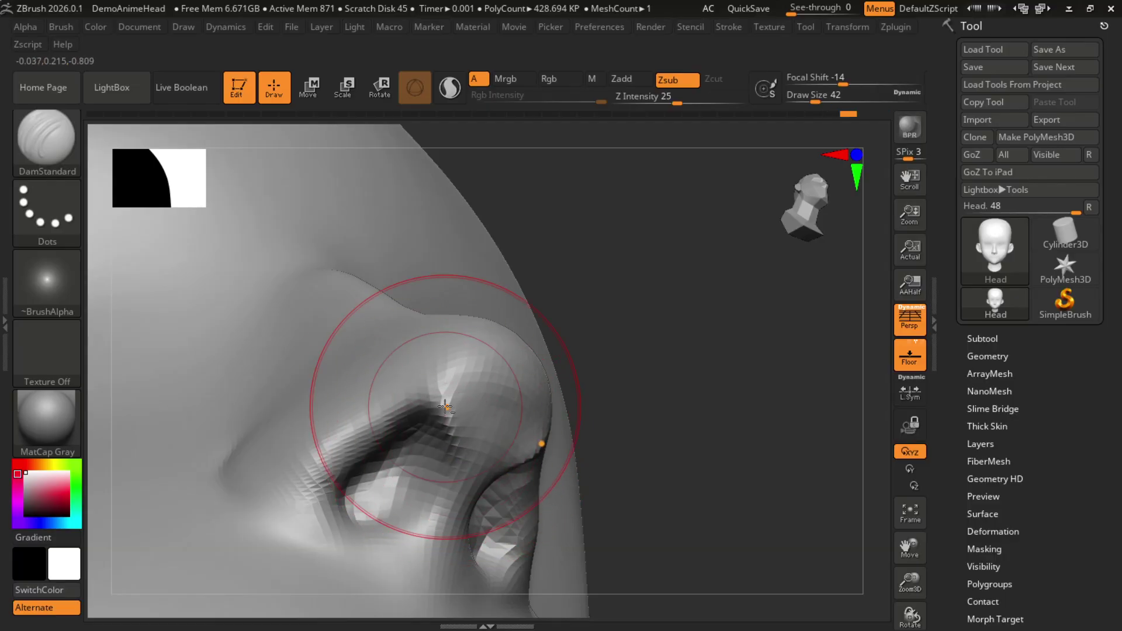
mouse_move(651, 359)
alt+mouse_down()
mouse_move(668, 394)
mouse_move(671, 381)
alt+mouse_up()
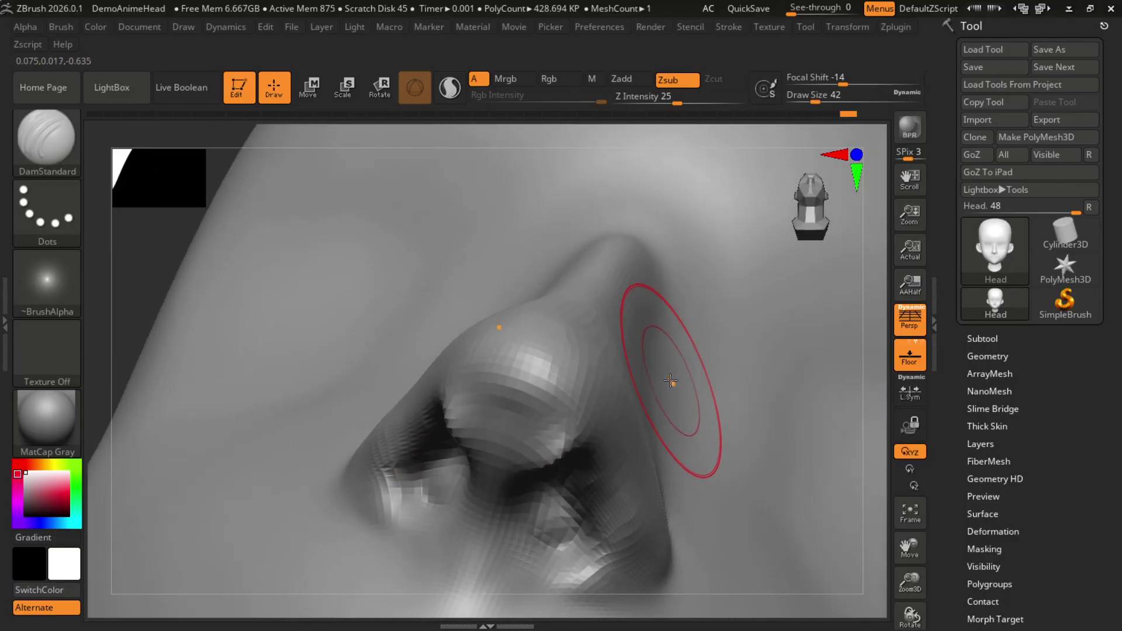
key(ctrl)
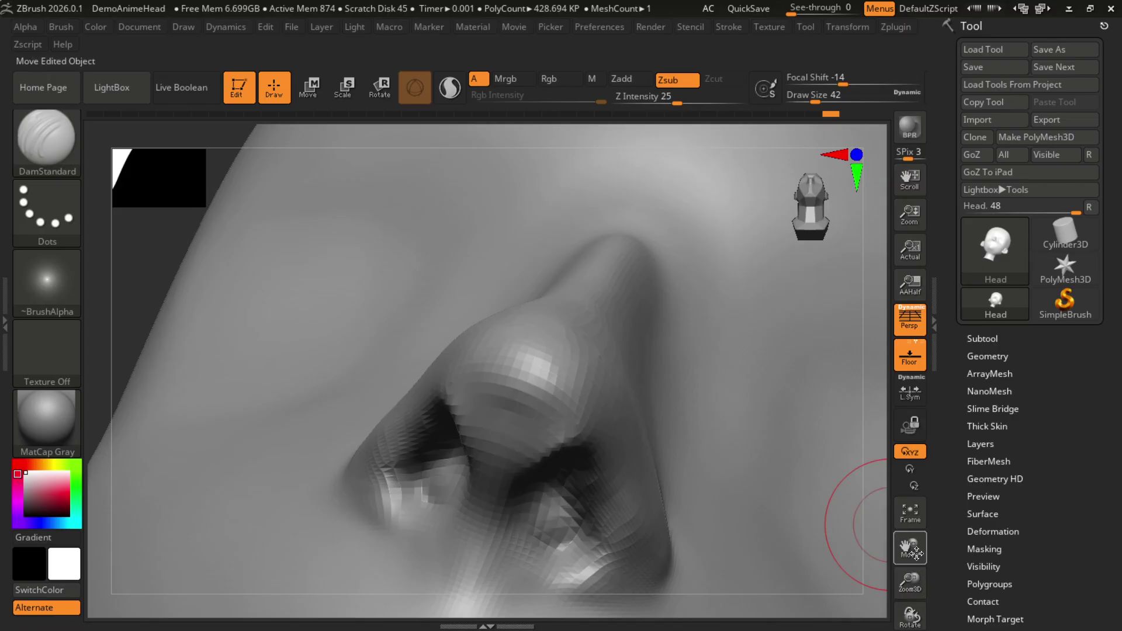
drag(912, 613, 942, 629)
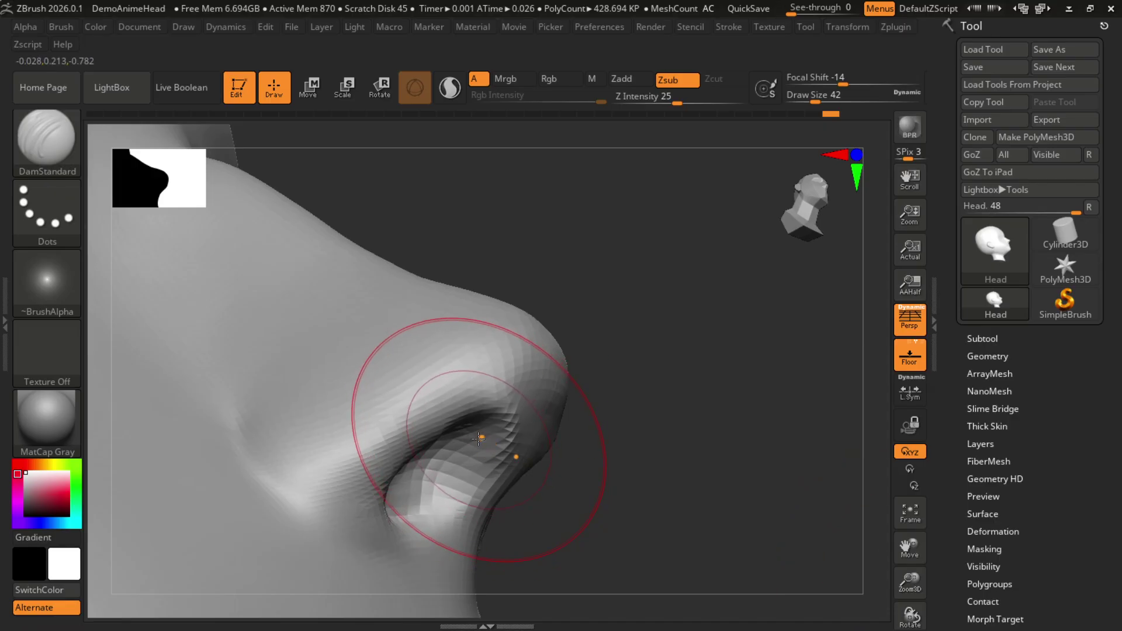
mouse_move(476, 451)
mouse_down()
mouse_move(489, 461)
mouse_move(495, 435)
mouse_move(500, 444)
mouse_up()
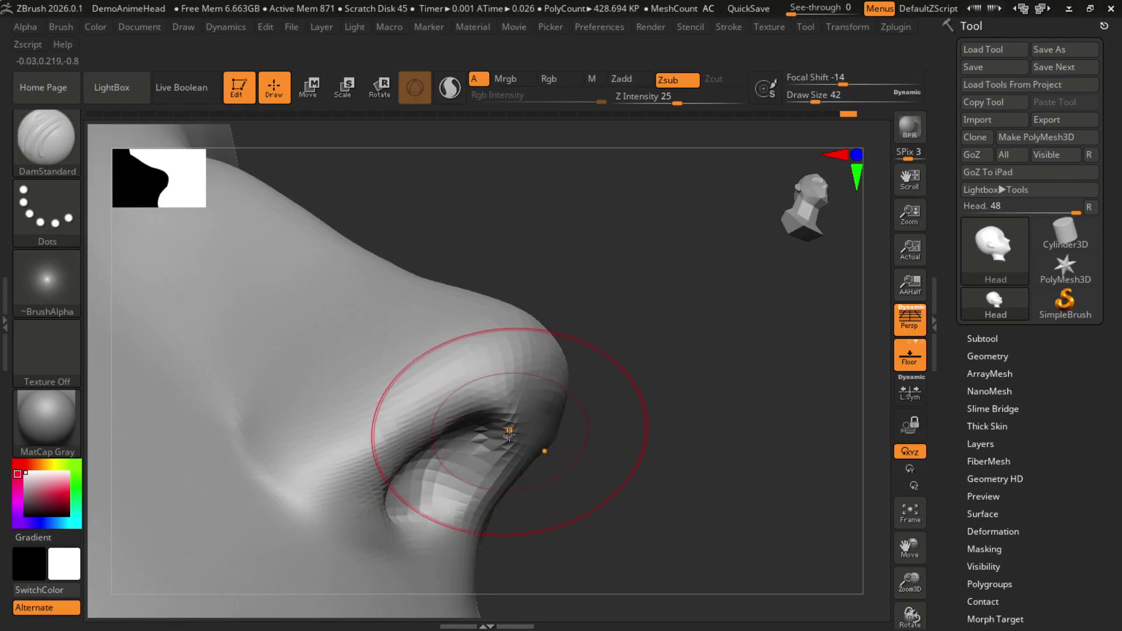
mouse_move(759, 425)
mouse_down()
mouse_move(744, 458)
mouse_move(724, 465)
mouse_move(750, 460)
mouse_move(589, 376)
mouse_up()
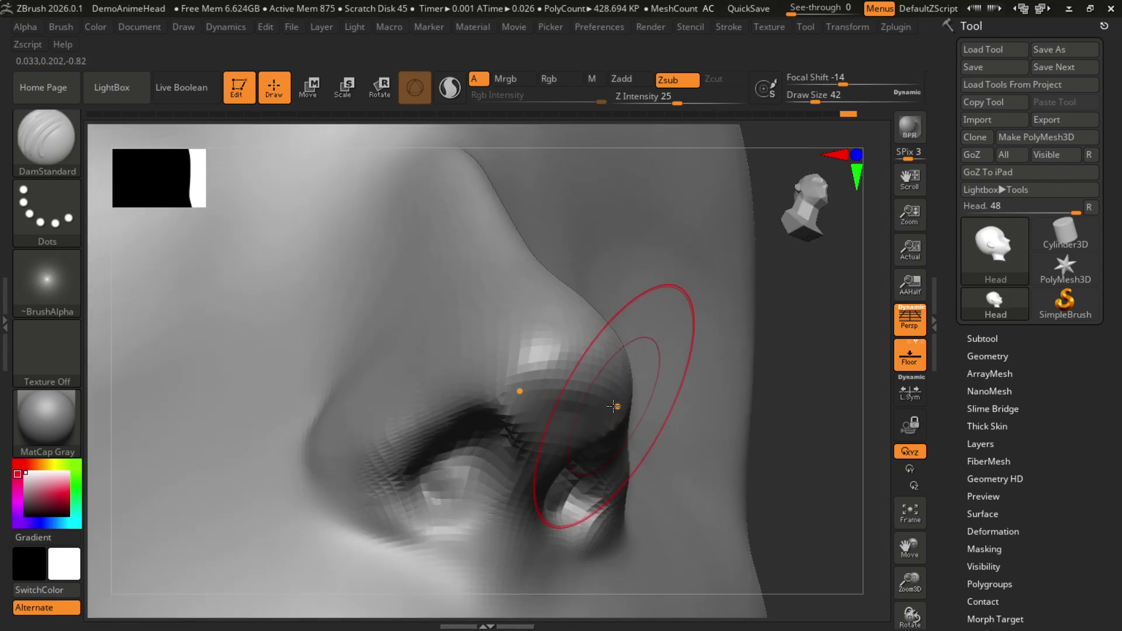
Build up the strip between the nostrils below the nose tip with the Clay brush at draw size 26
key(b)
key(c)
key(l)
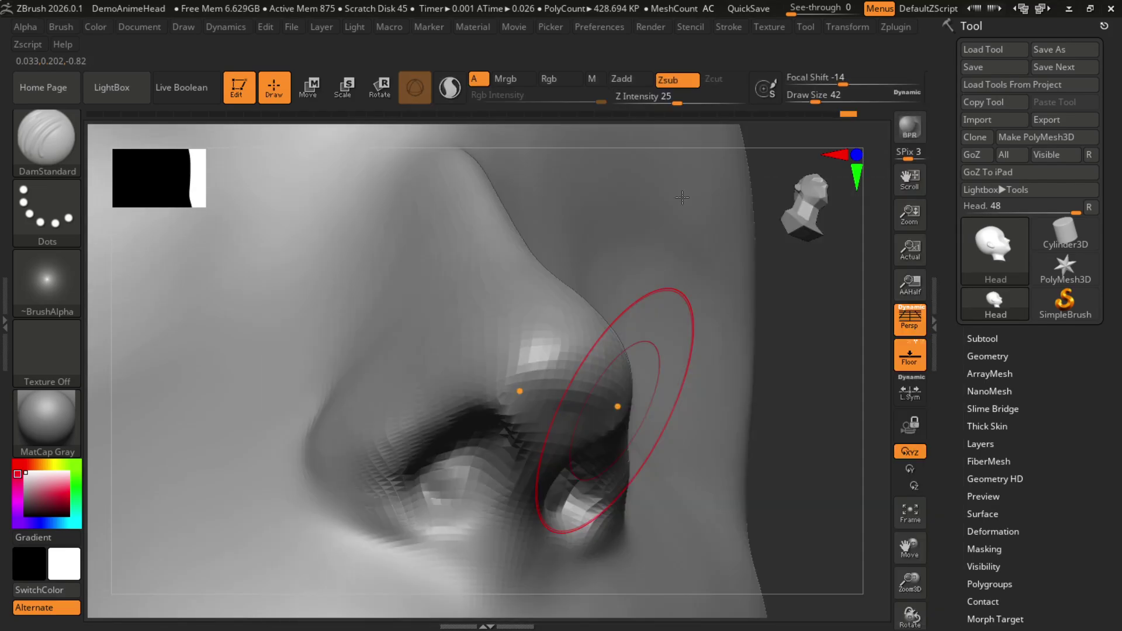
key([)
key([)
key([)
key([)
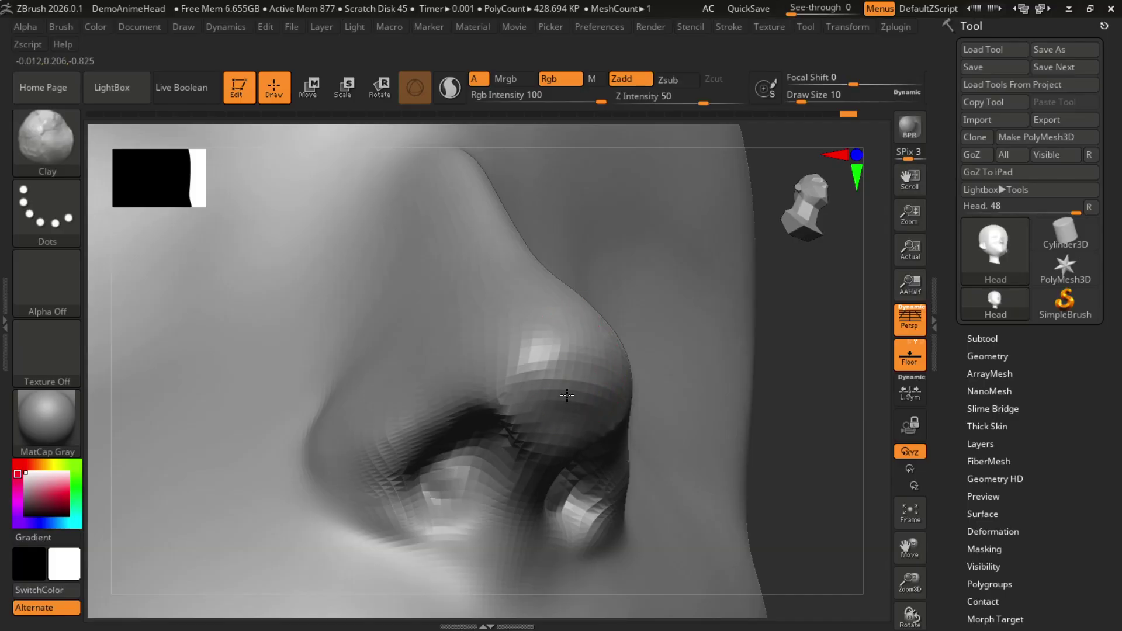
drag(784, 355, 817, 404)
drag(825, 388, 786, 389)
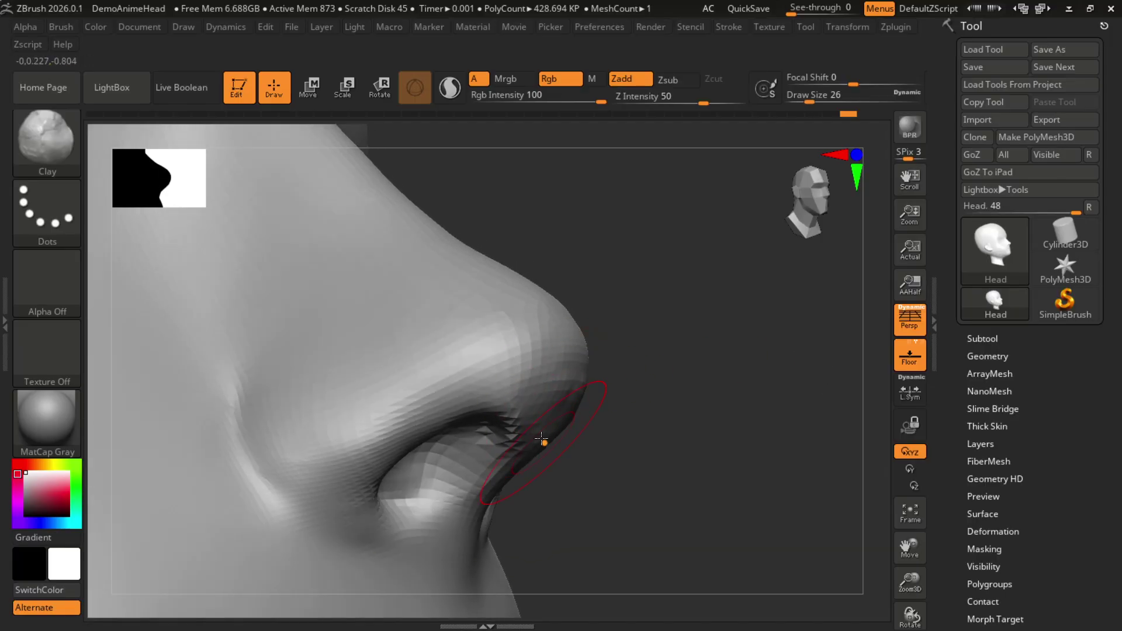
drag(527, 452, 523, 444)
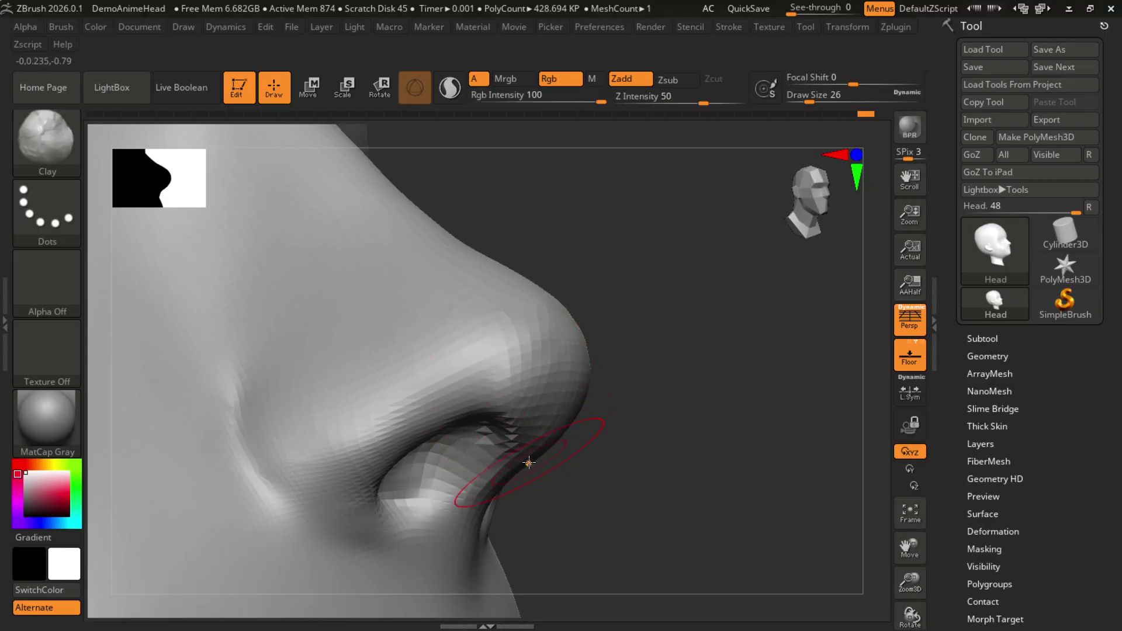
mouse_move(303, 435)
mouse_down()
mouse_move(314, 529)
mouse_move(280, 468)
mouse_up()
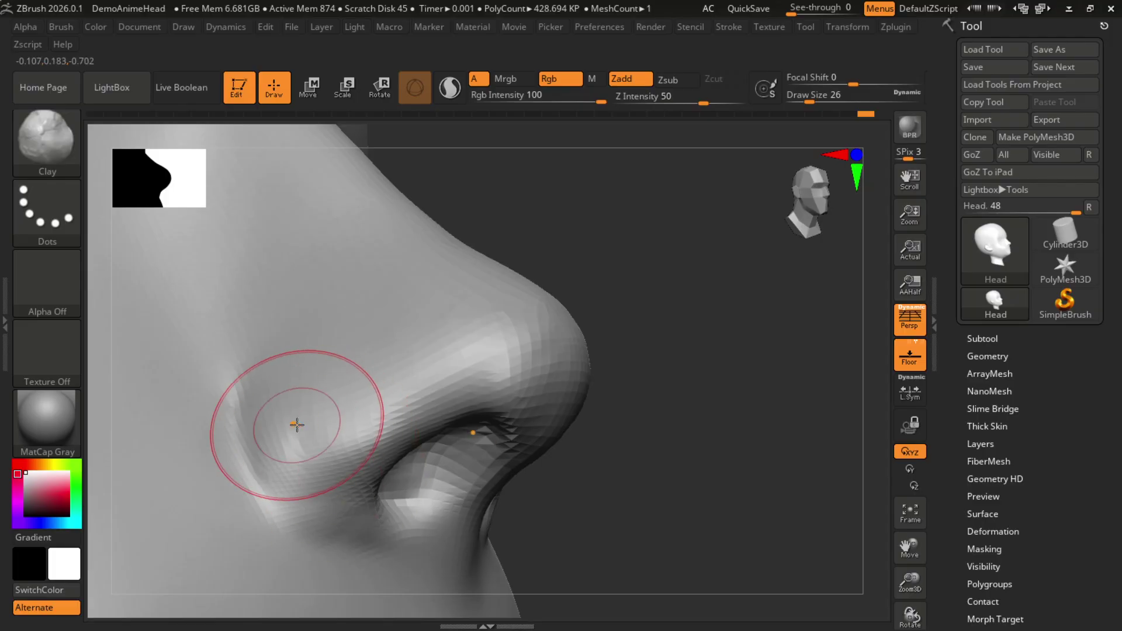
key(ctrl+z)
key(ctrl+z)
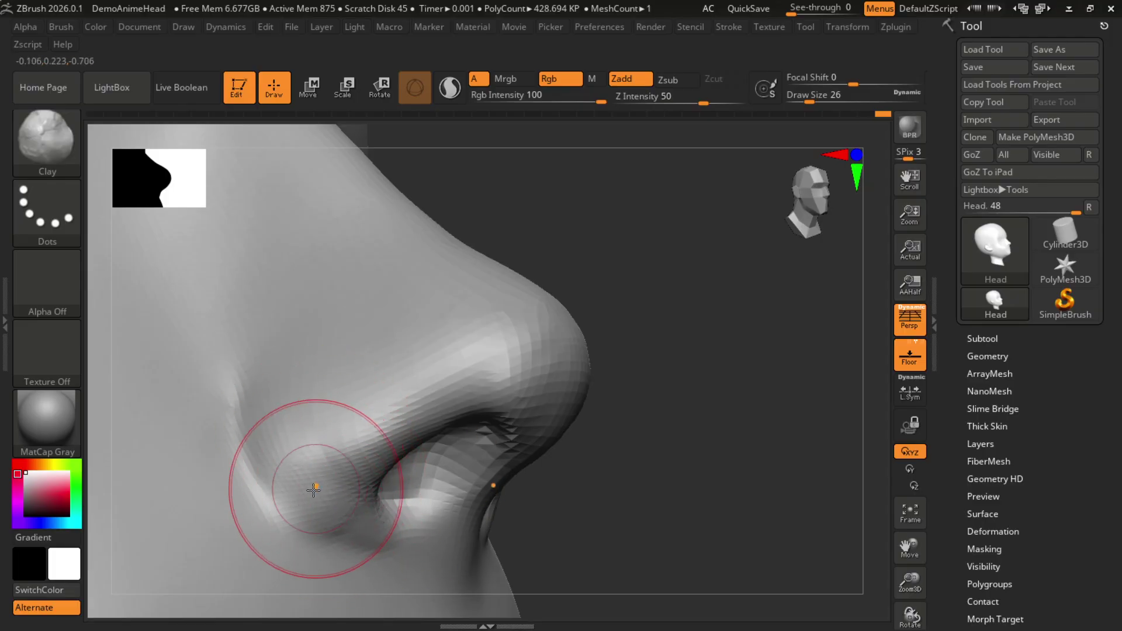
Smooth the nose tip and the area around the nostrils at draw size 26
scroll(414, 488, down, 5)
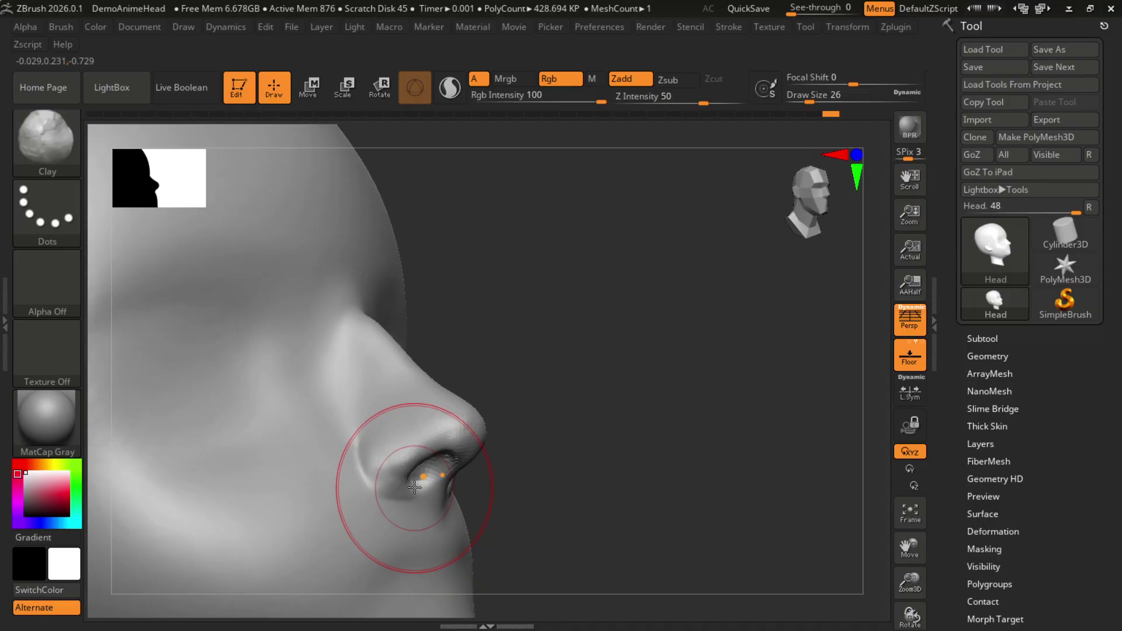
mouse_move(688, 469)
mouse_down()
mouse_move(650, 498)
mouse_move(668, 469)
mouse_up()
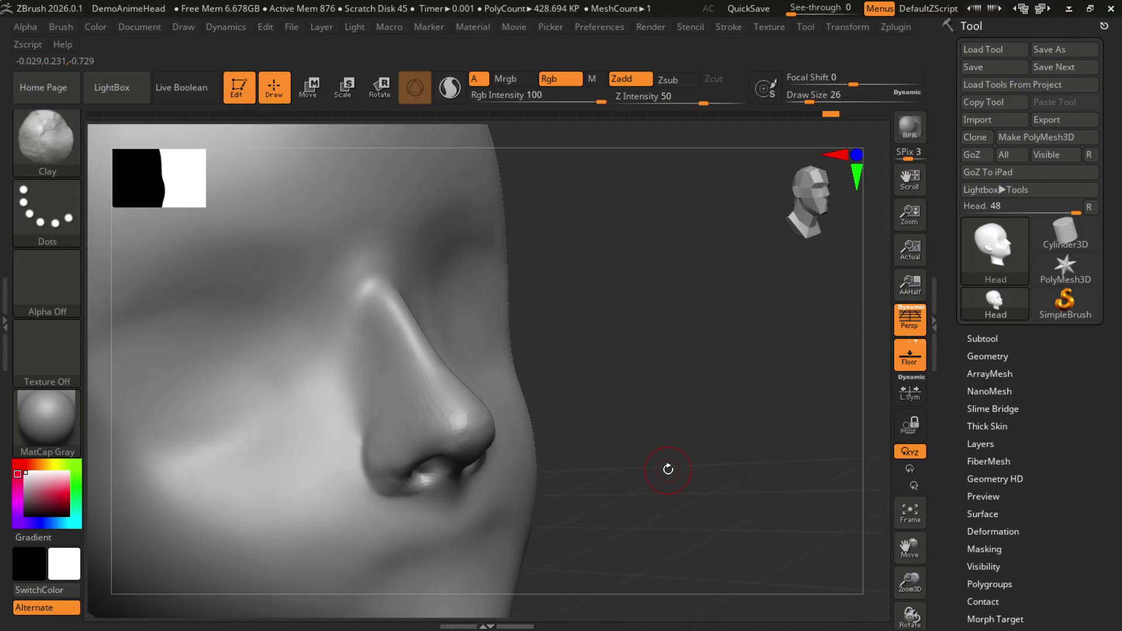
key(ctrl)
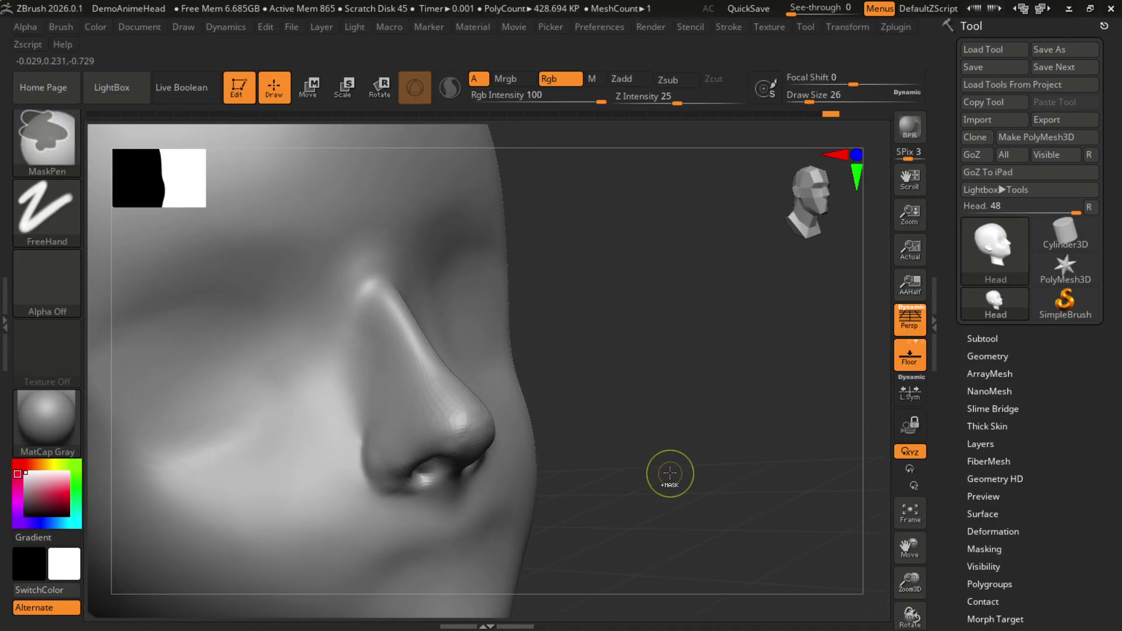
mouse_move(659, 453)
mouse_down()
mouse_move(652, 431)
mouse_move(464, 451)
mouse_up()
key(ctrl)
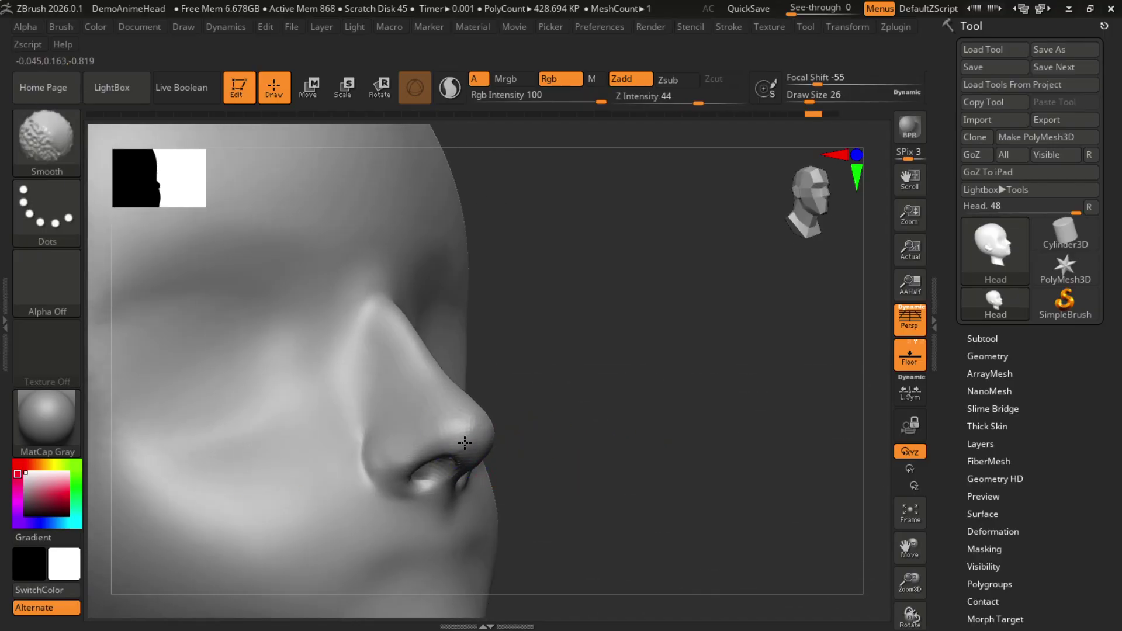
drag(592, 427, 435, 506)
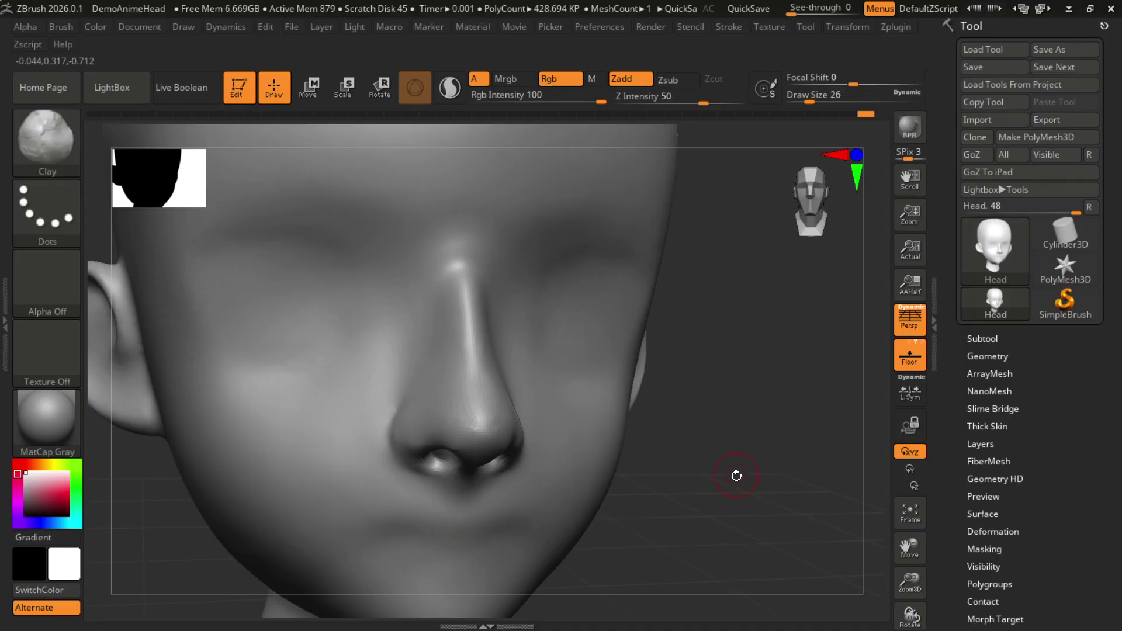
Soften the root of the nose and its transition into the brow with Clay and Smooth strokes at draw size 50
drag(736, 475, 761, 476)
key(b)
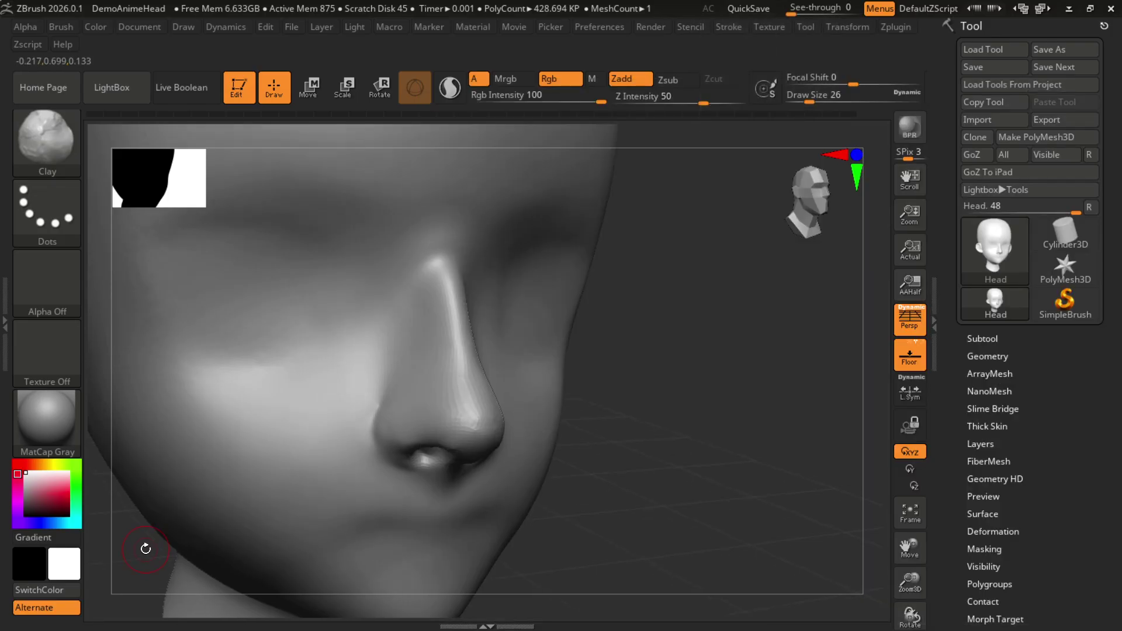
mouse_move(146, 549)
mouse_down()
mouse_move(709, 421)
mouse_move(676, 430)
mouse_move(734, 445)
mouse_move(672, 454)
mouse_move(748, 521)
mouse_move(738, 441)
mouse_up()
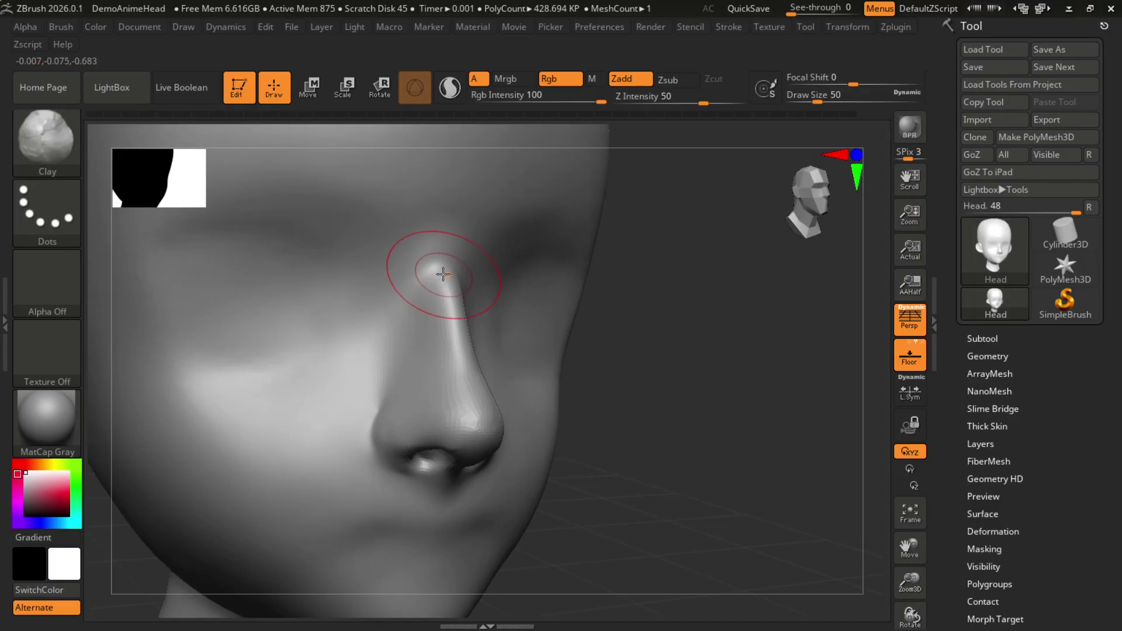
key(shift)
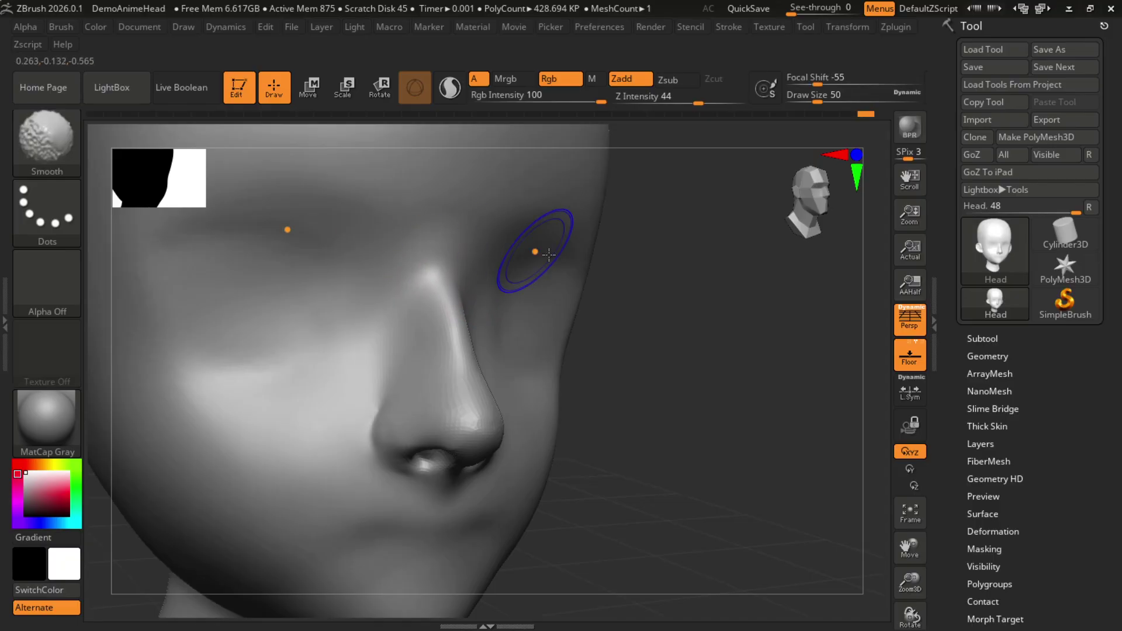
mouse_move(673, 351)
mouse_down()
mouse_move(749, 431)
mouse_move(480, 300)
mouse_up()
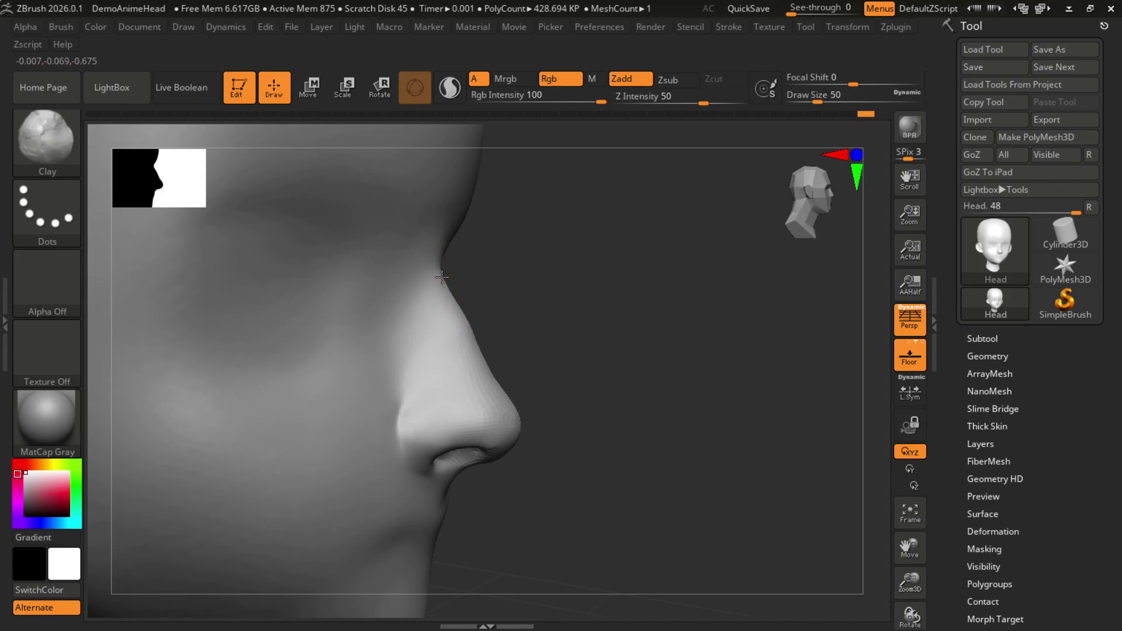
Adjust the profile of the nose bridge and root with the Move brush at draw sizes 50 and 38
key(b)
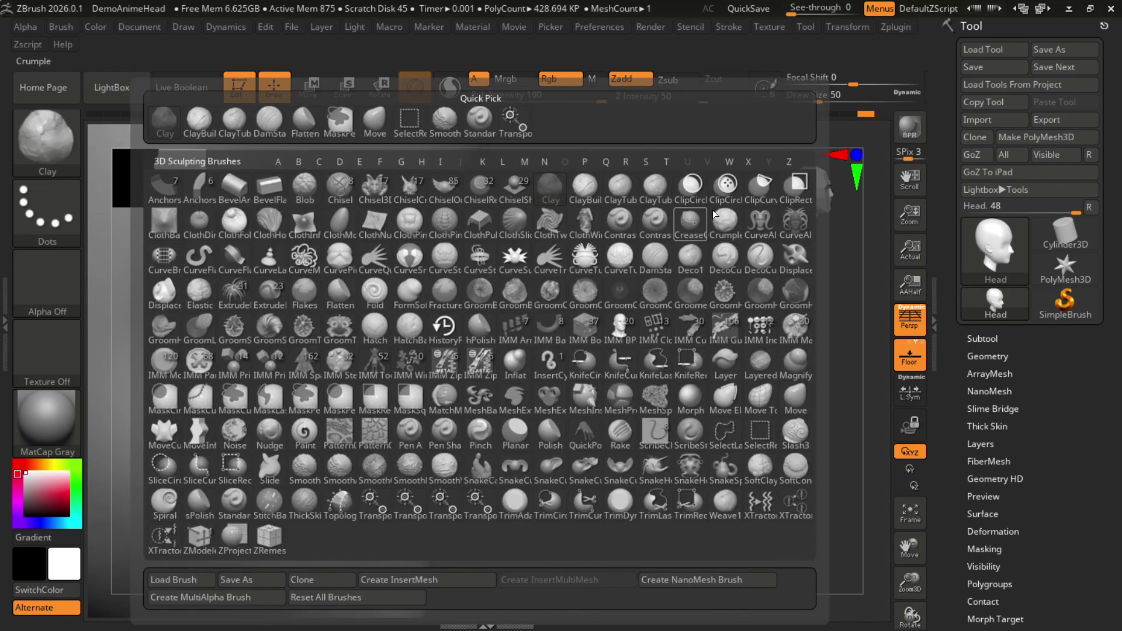
click(796, 397)
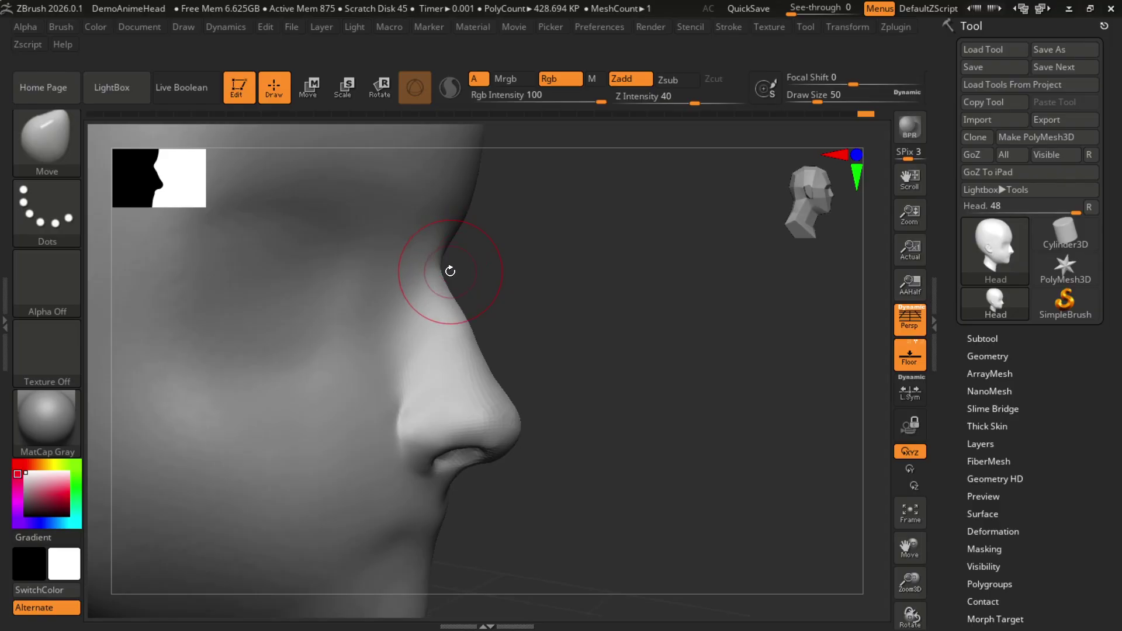
drag(504, 312, 484, 337)
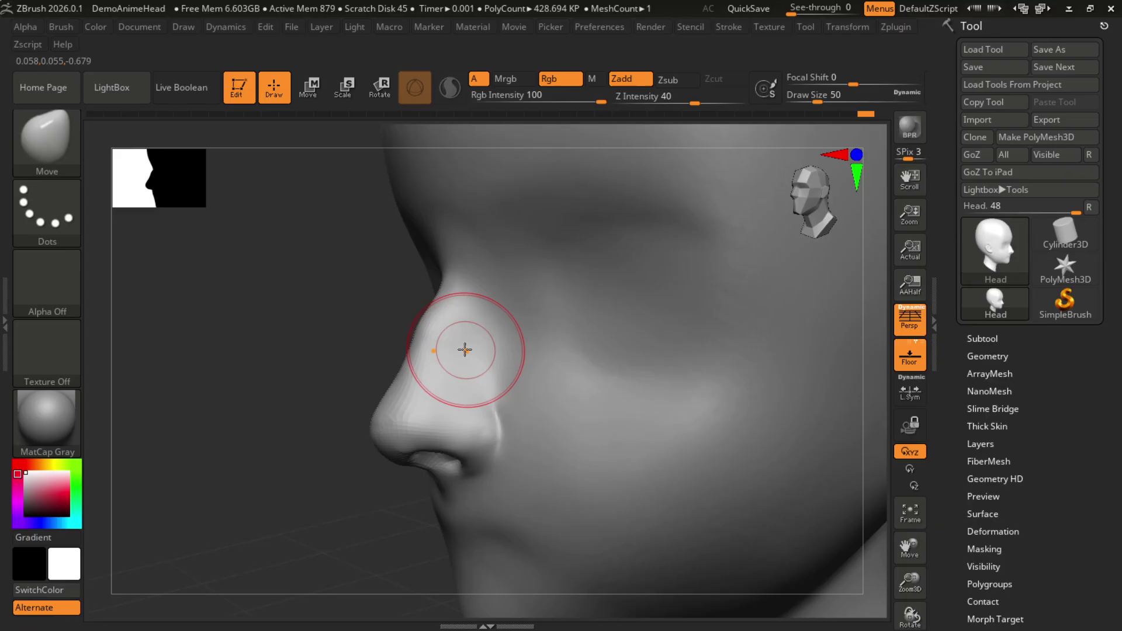
key(shift)
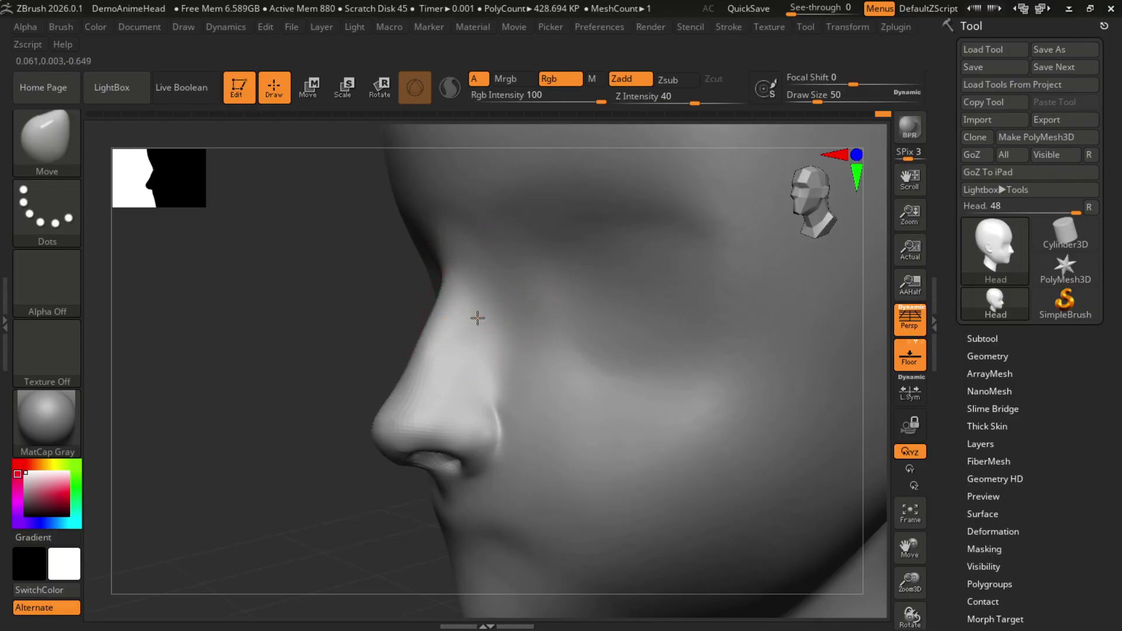
key(bracketright)
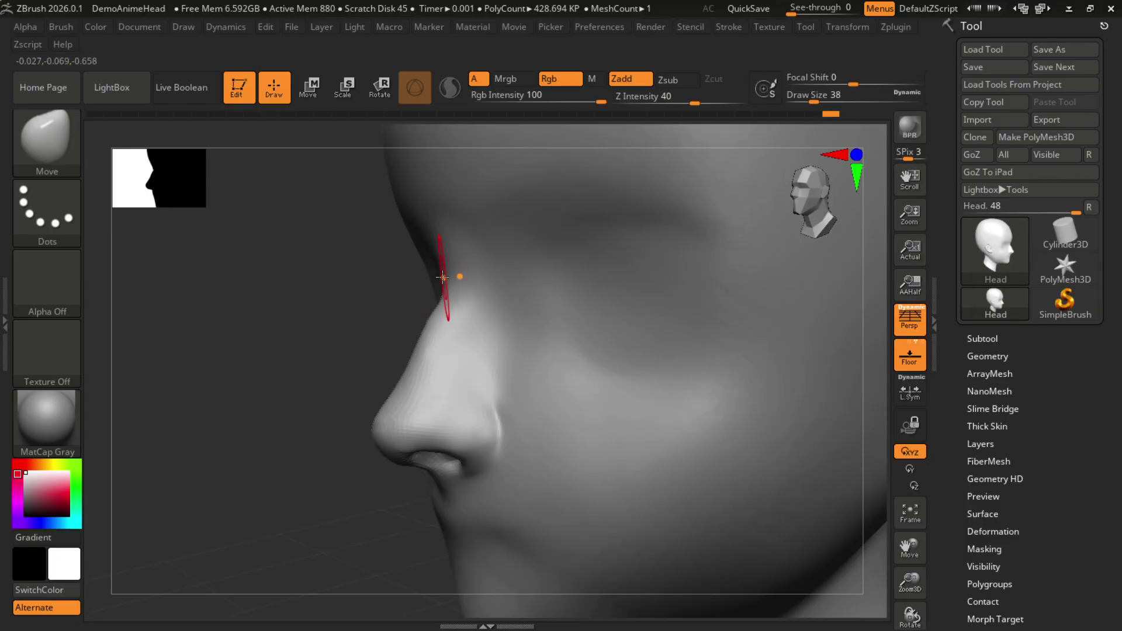
drag(272, 506, 672, 374)
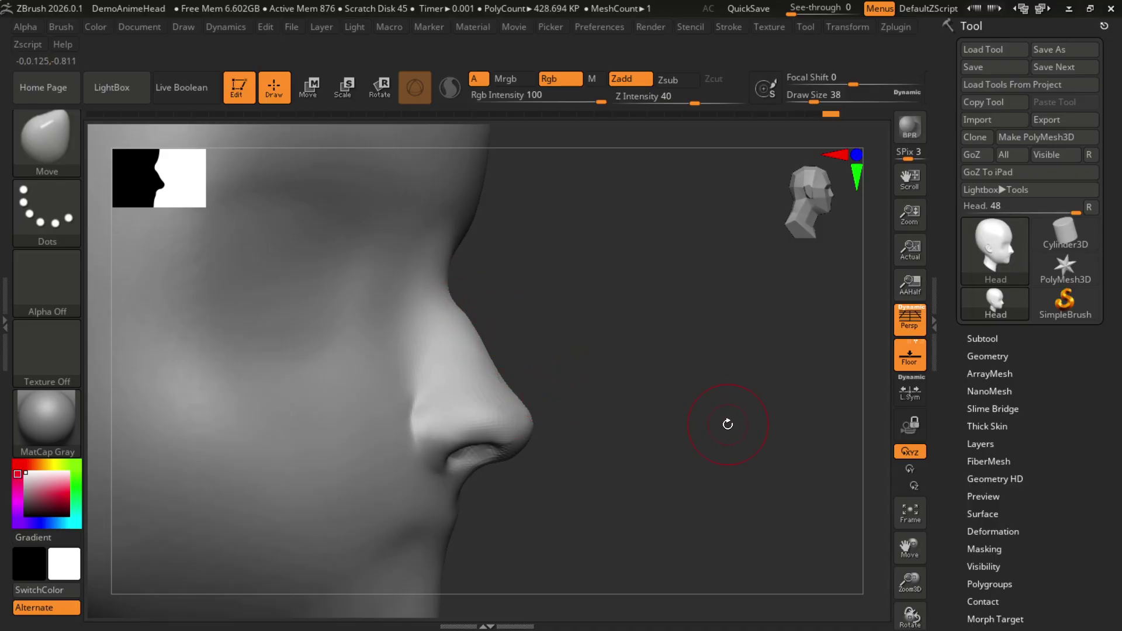
drag(728, 424, 546, 426)
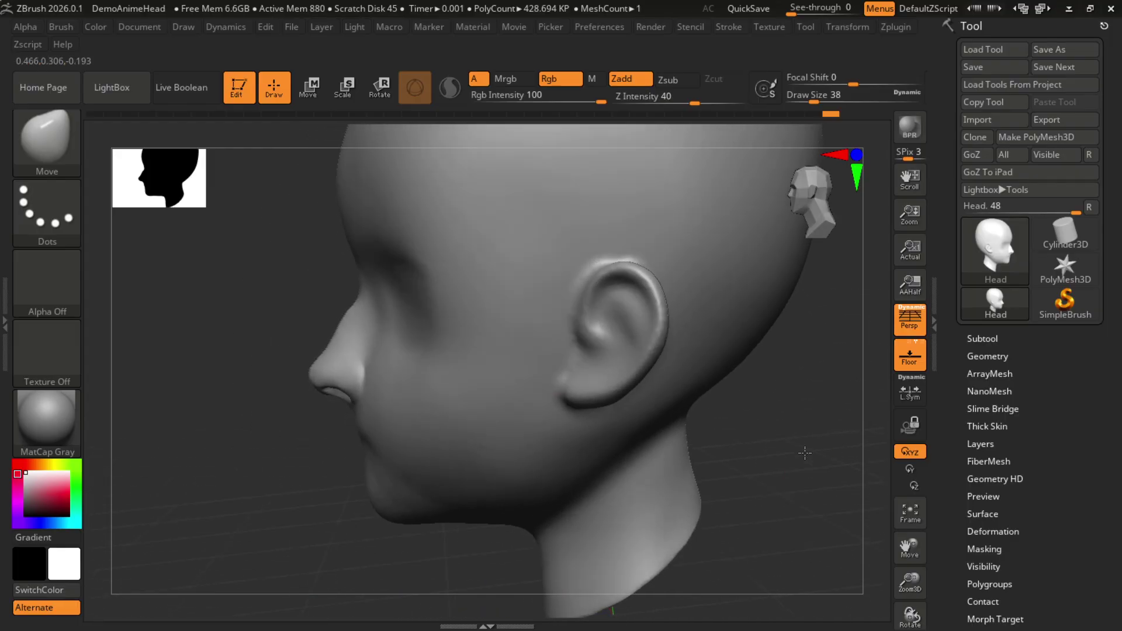
drag(805, 453, 655, 456)
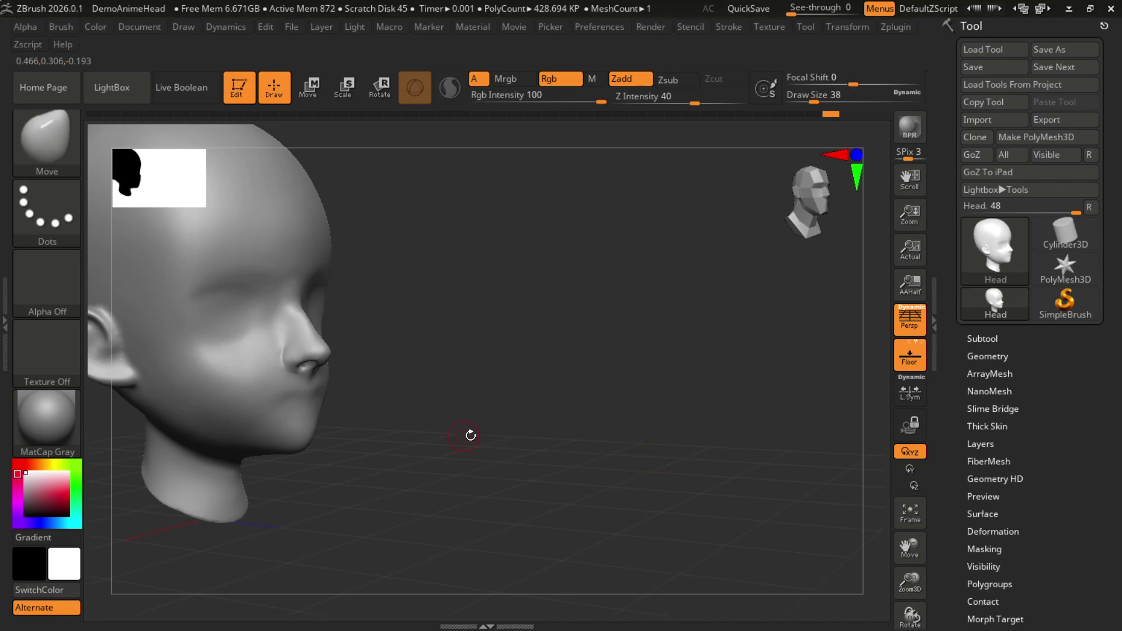
drag(471, 435, 734, 472)
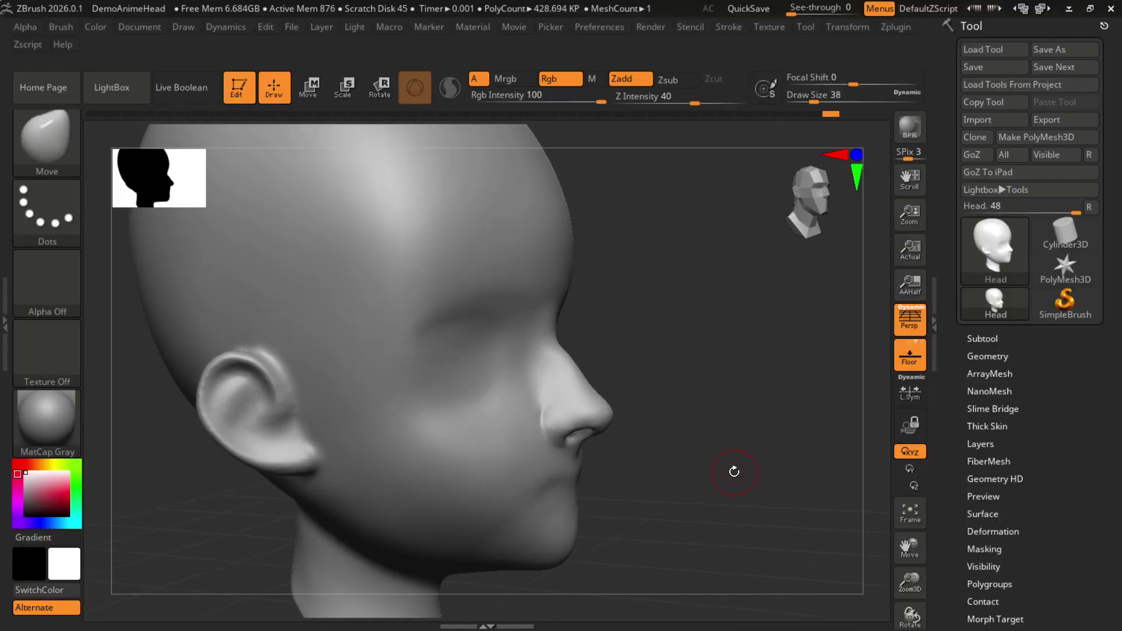